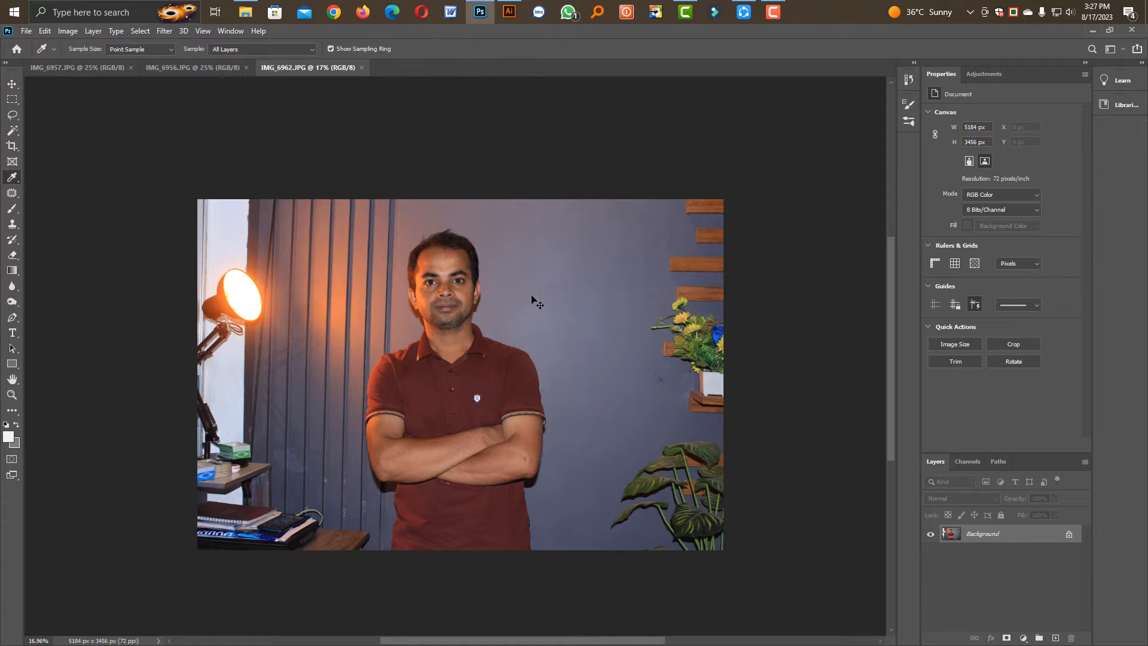
Select the man in the red shirt from head to waist with the Object Selection tool
{"action": "left_click", "coordinate": [11, 84]}
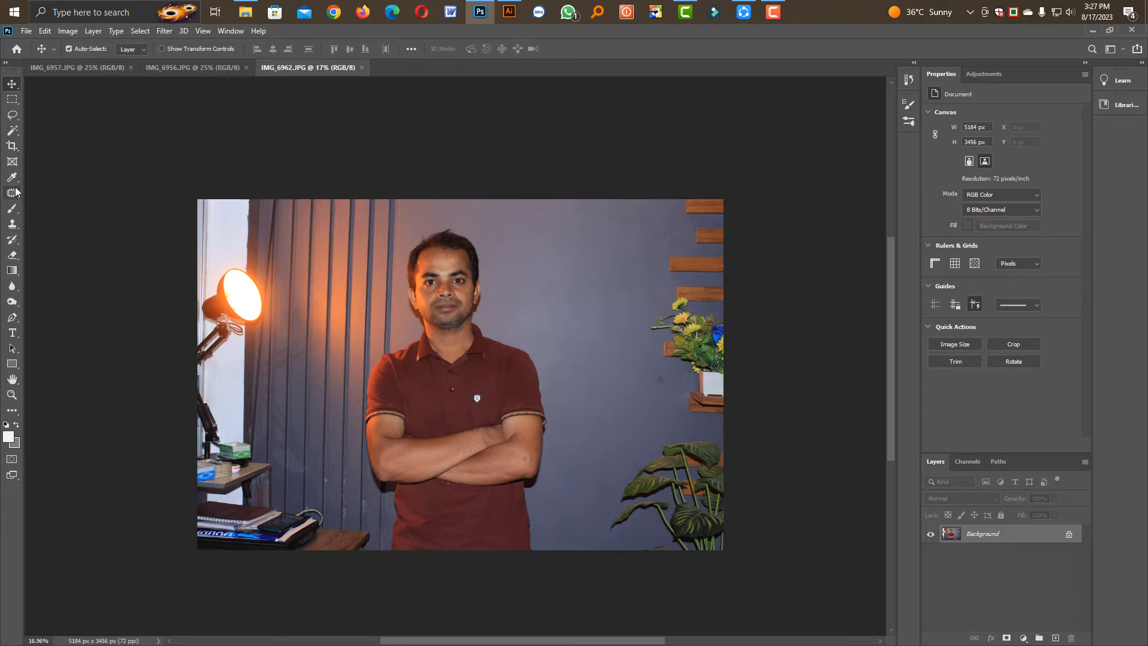
{"action": "left_click", "coordinate": [13, 132]}
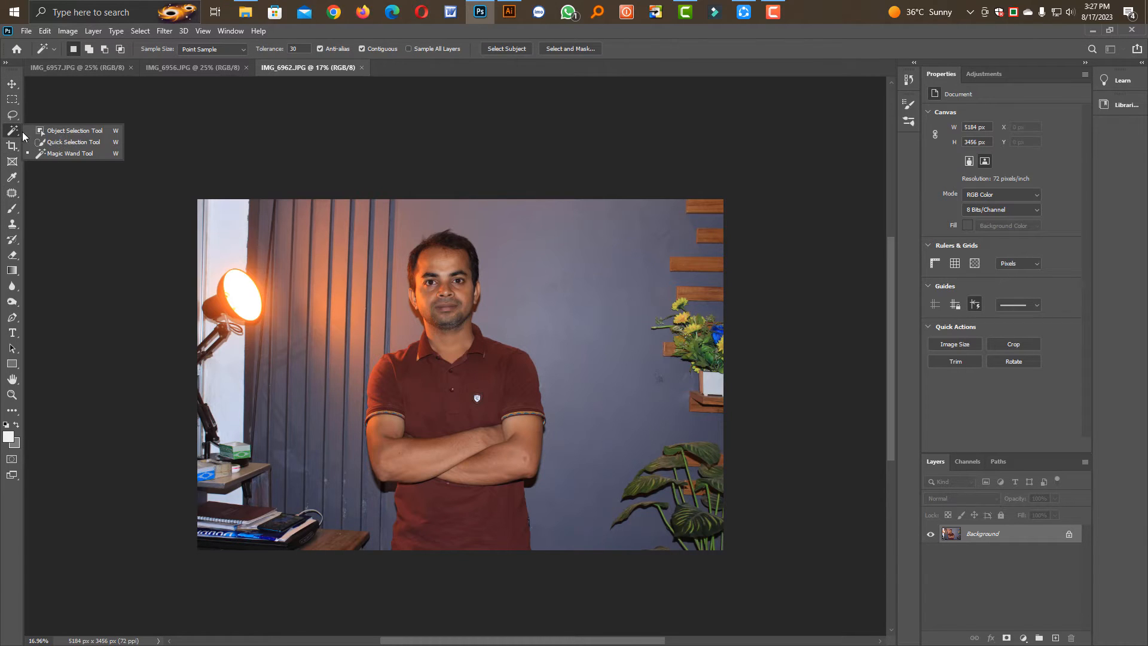
{"action": "left_click", "coordinate": [77, 136]}
{"action": "left_click_drag", "start_coordinate": [360, 217], "coordinate": [536, 535]}
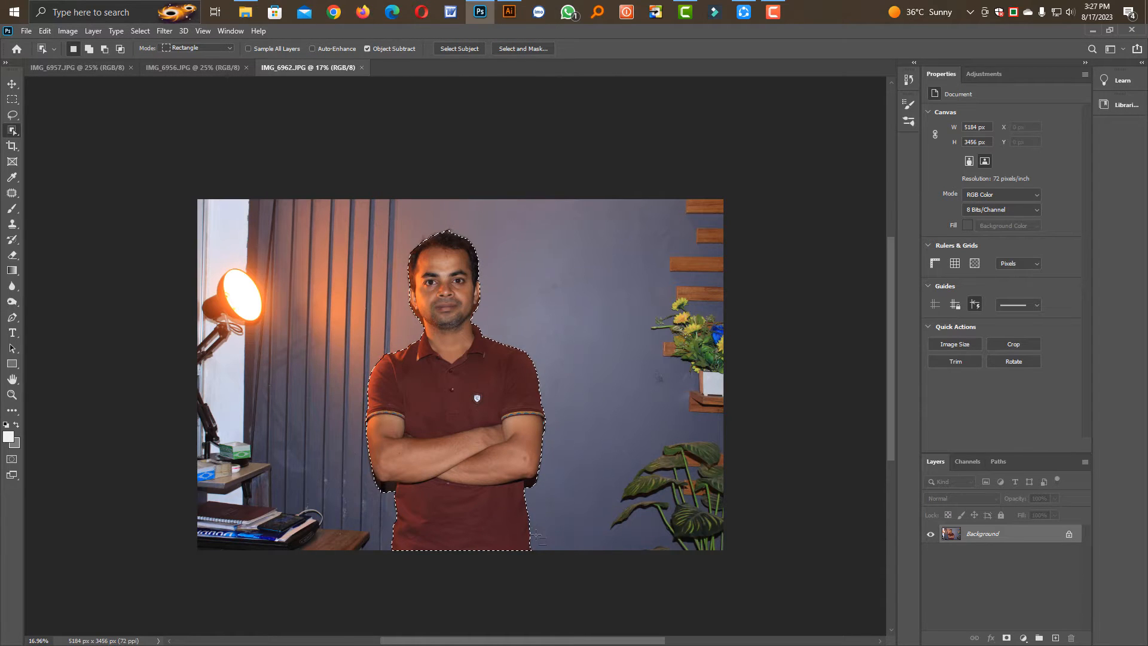
Refine the selection around both elbows with the Lasso tool, excluding the dark shadows beneath the crossed arms
{"action": "left_click", "coordinate": [12, 114]}
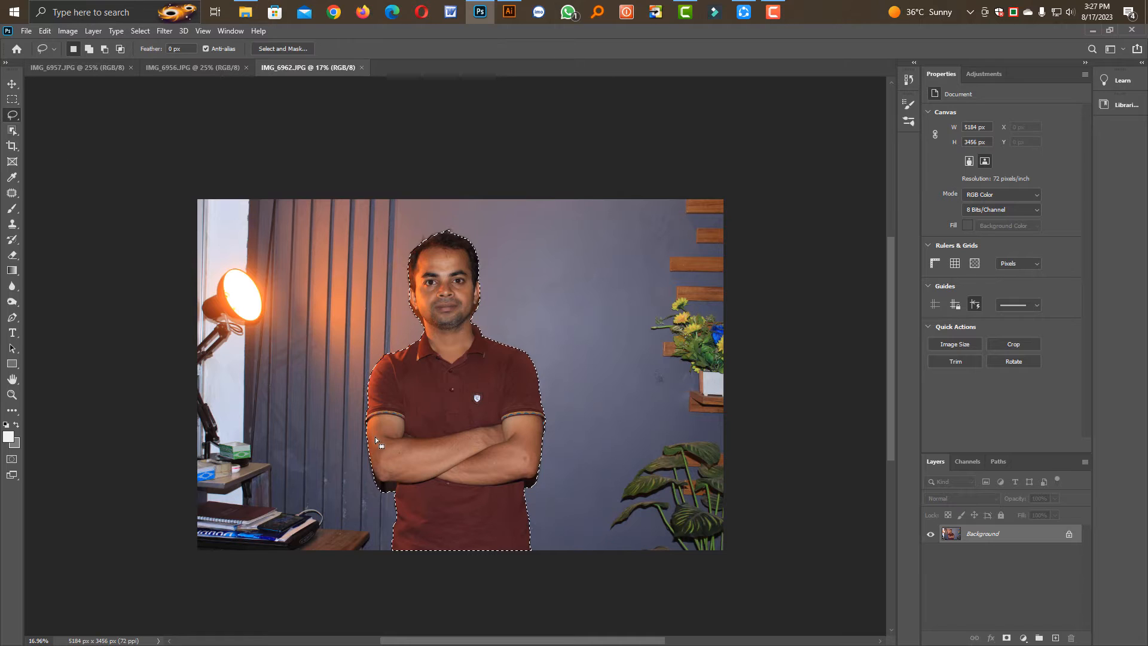
{"action": "scroll", "coordinate": [385, 497], "scroll_direction": "up", "scroll_amount": 4}
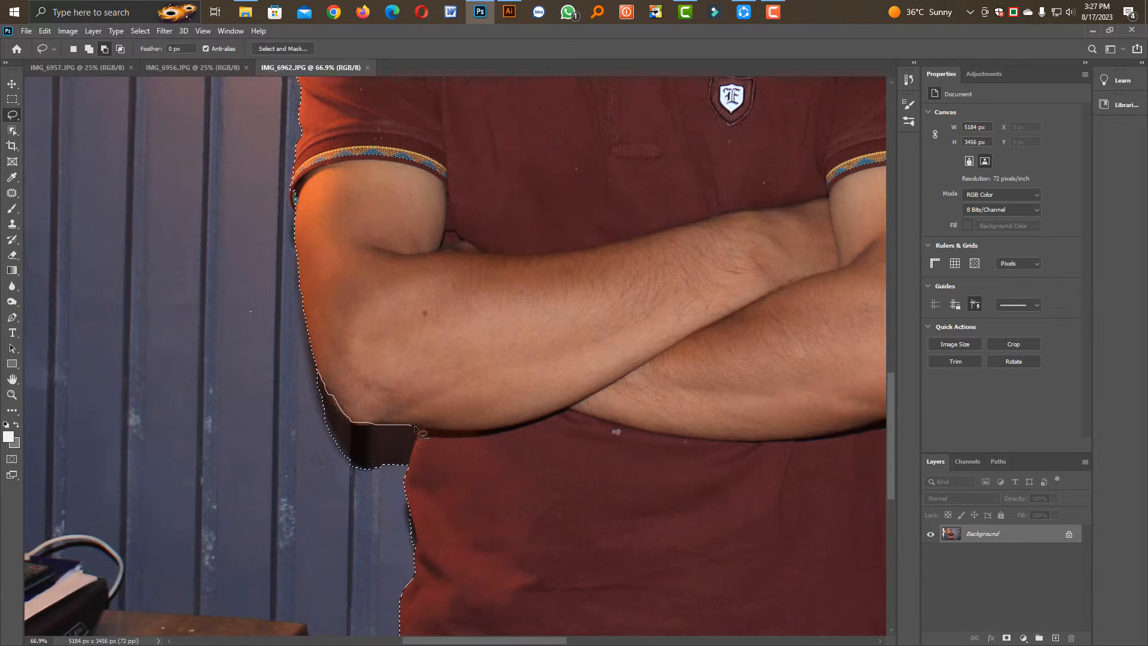
{"action": "mouse_move", "coordinate": [405, 483]}
{"action": "left_mouse_down"}
{"action": "mouse_move", "coordinate": [352, 497]}
{"action": "mouse_move", "coordinate": [283, 417]}
{"action": "left_mouse_up"}
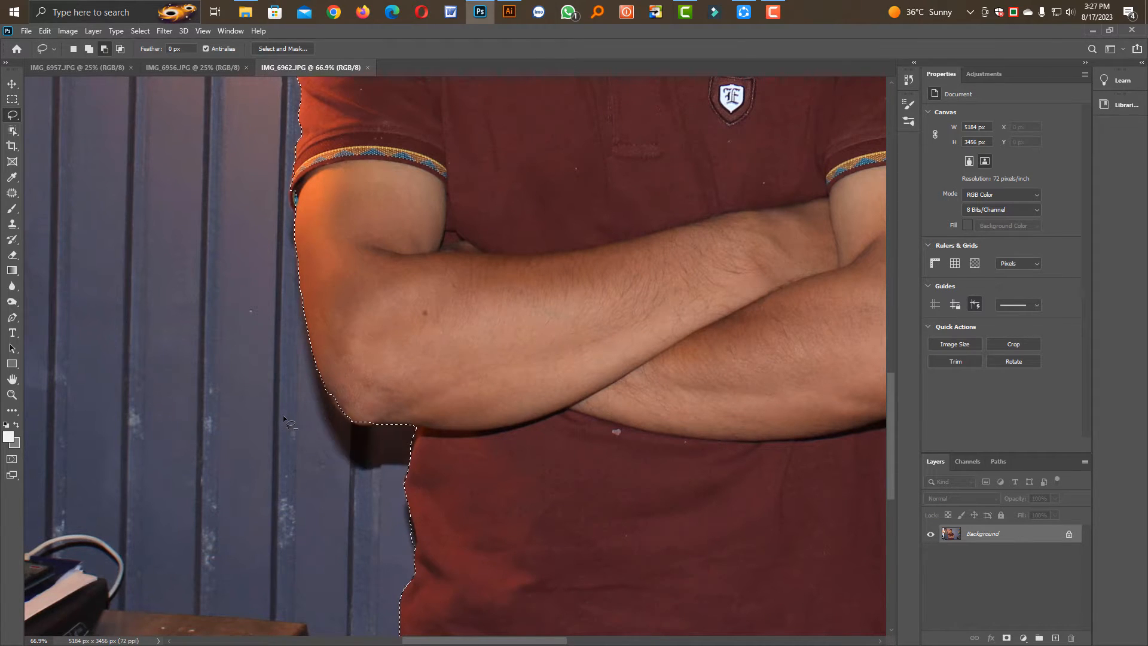
{"action": "left_click_drag", "start_coordinate": [359, 420], "coordinate": [407, 473]}
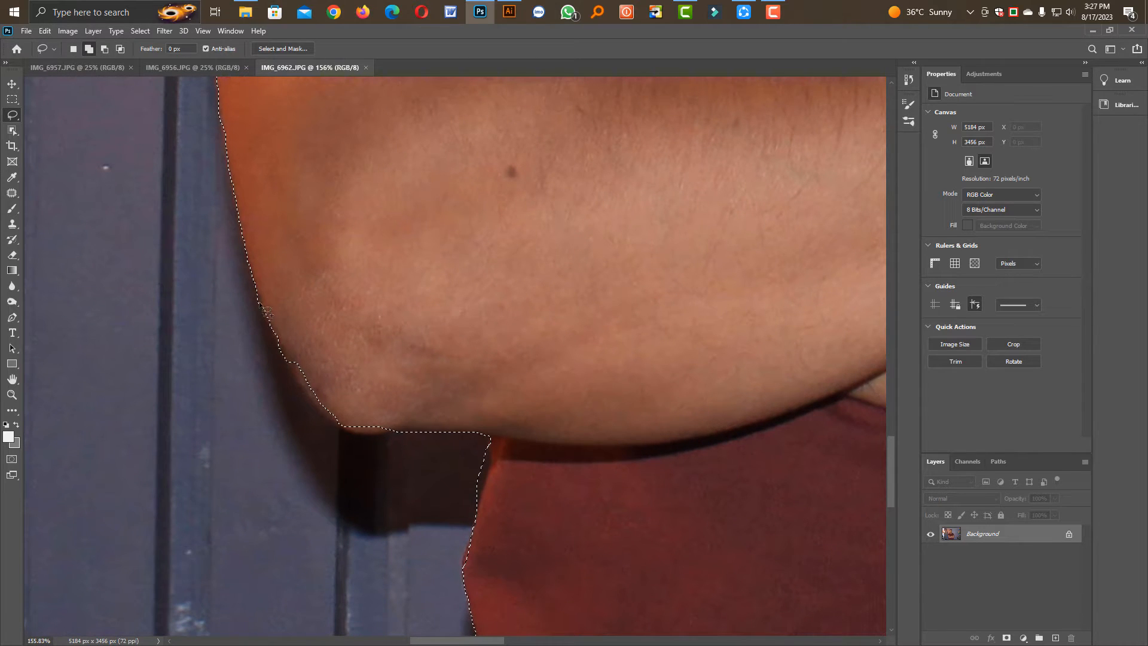
{"action": "mouse_move", "coordinate": [257, 294]}
{"action": "left_mouse_down"}
{"action": "mouse_move", "coordinate": [278, 354]}
{"action": "mouse_move", "coordinate": [332, 338]}
{"action": "mouse_move", "coordinate": [288, 360]}
{"action": "mouse_move", "coordinate": [324, 412]}
{"action": "mouse_move", "coordinate": [414, 362]}
{"action": "mouse_move", "coordinate": [371, 331]}
{"action": "left_mouse_up"}
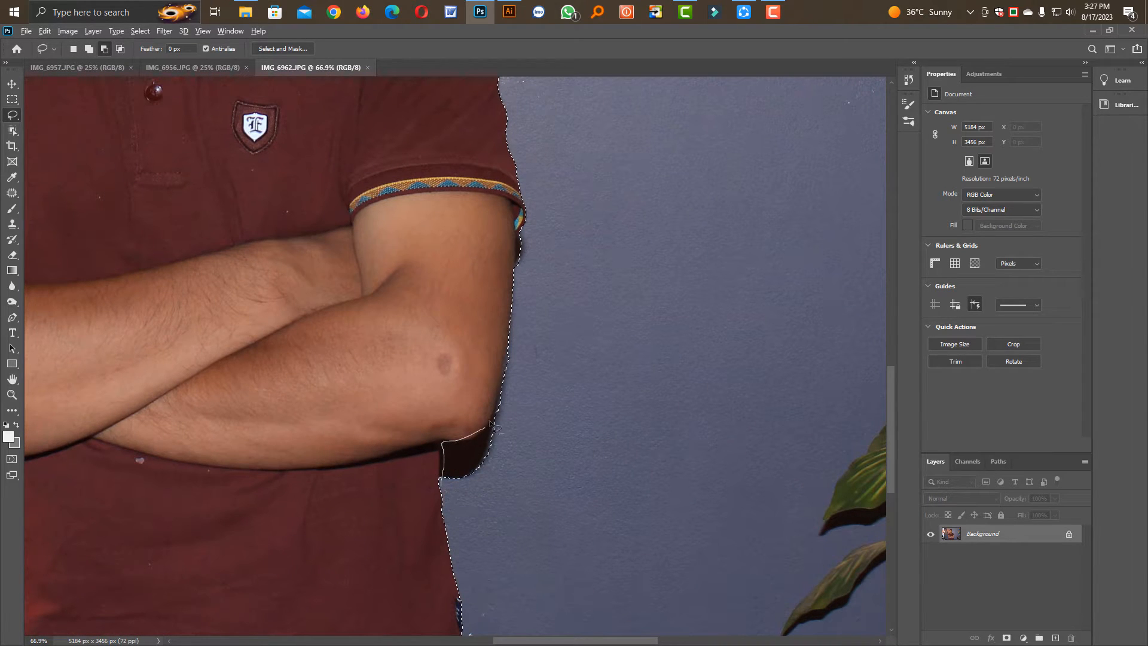
{"action": "mouse_move", "coordinate": [513, 370]}
{"action": "left_mouse_down"}
{"action": "mouse_move", "coordinate": [488, 478]}
{"action": "mouse_move", "coordinate": [444, 475]}
{"action": "left_mouse_up"}
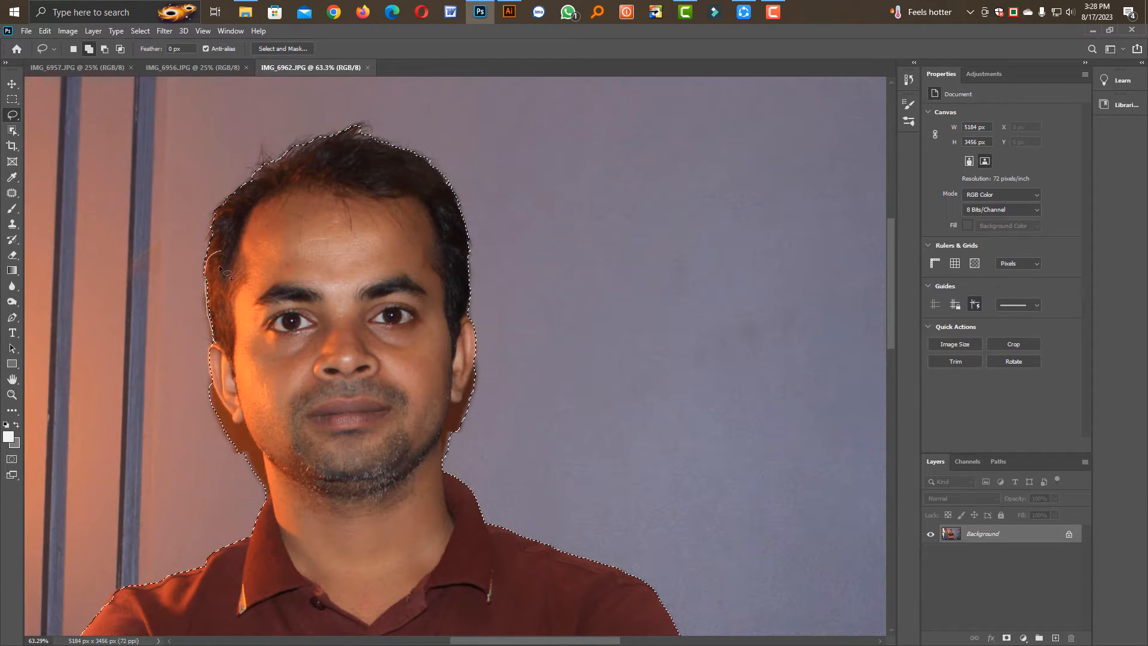
Extend the selection with the Lasso tool to include a loose margin of wall around the man's hair
{"action": "left_click_drag", "start_coordinate": [219, 266], "coordinate": [225, 292]}
{"action": "mouse_move", "coordinate": [221, 344]}
{"action": "left_mouse_down"}
{"action": "mouse_move", "coordinate": [201, 331]}
{"action": "mouse_move", "coordinate": [187, 265]}
{"action": "left_mouse_up"}
{"action": "left_click_drag", "start_coordinate": [485, 281], "coordinate": [487, 287]}
{"action": "scroll", "coordinate": [550, 402], "scroll_direction": "down", "scroll_amount": 5}
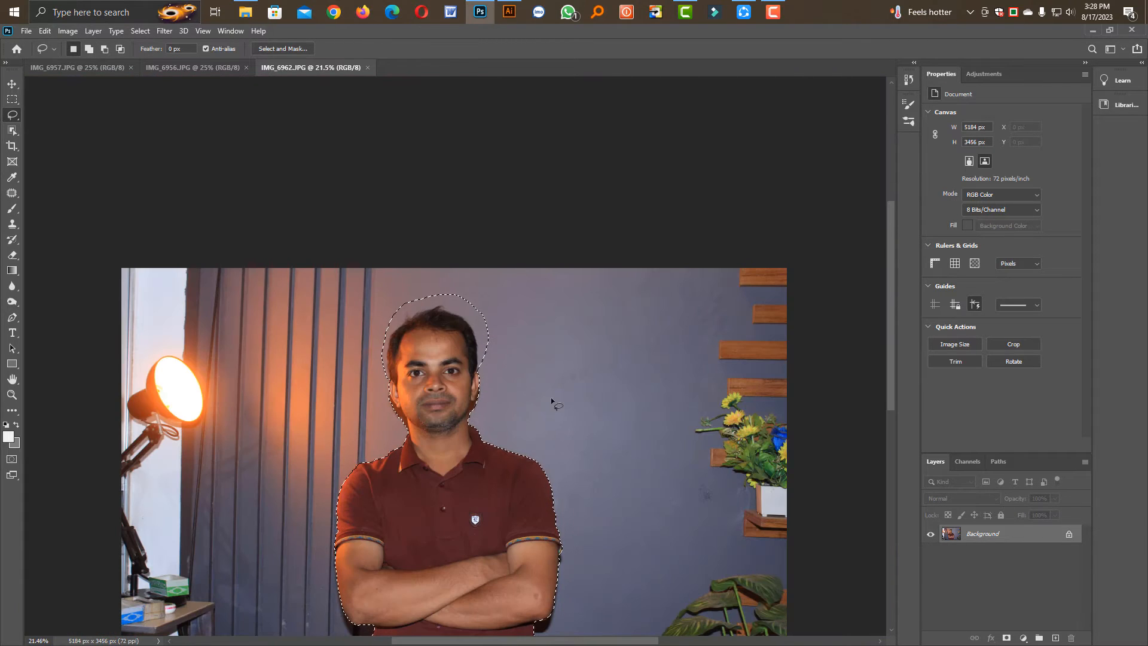
Feather the selection of the man and copy it to a new layer
{"action": "key", "text": "shift+F6"}
{"action": "key", "text": "Return"}
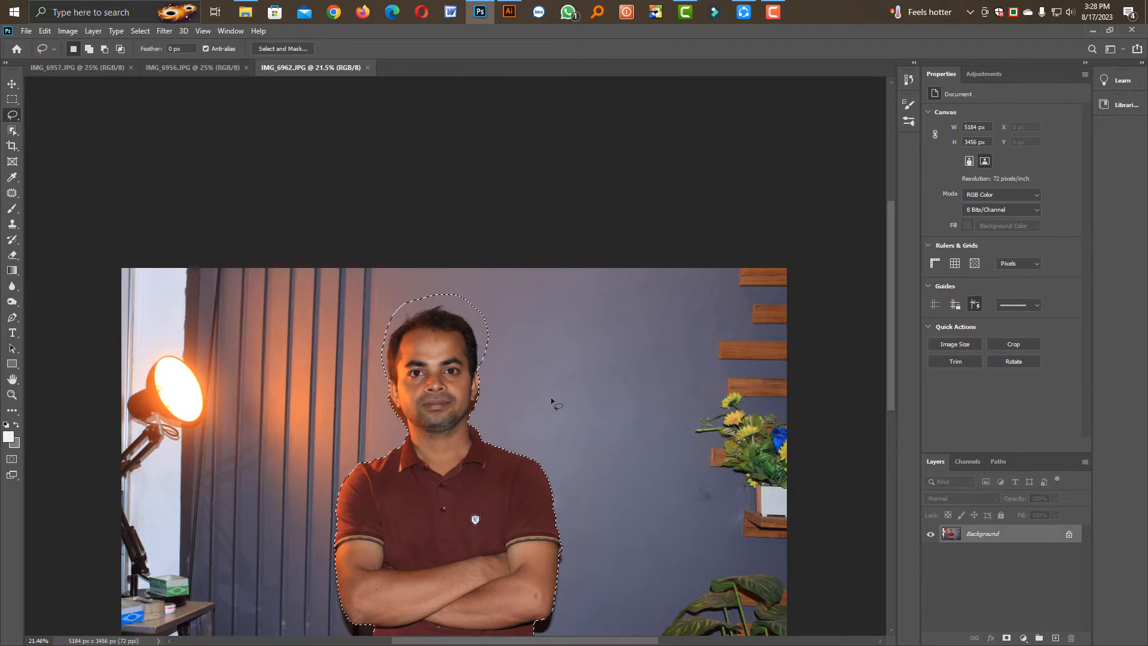
{"action": "key", "text": "ctrl+j"}
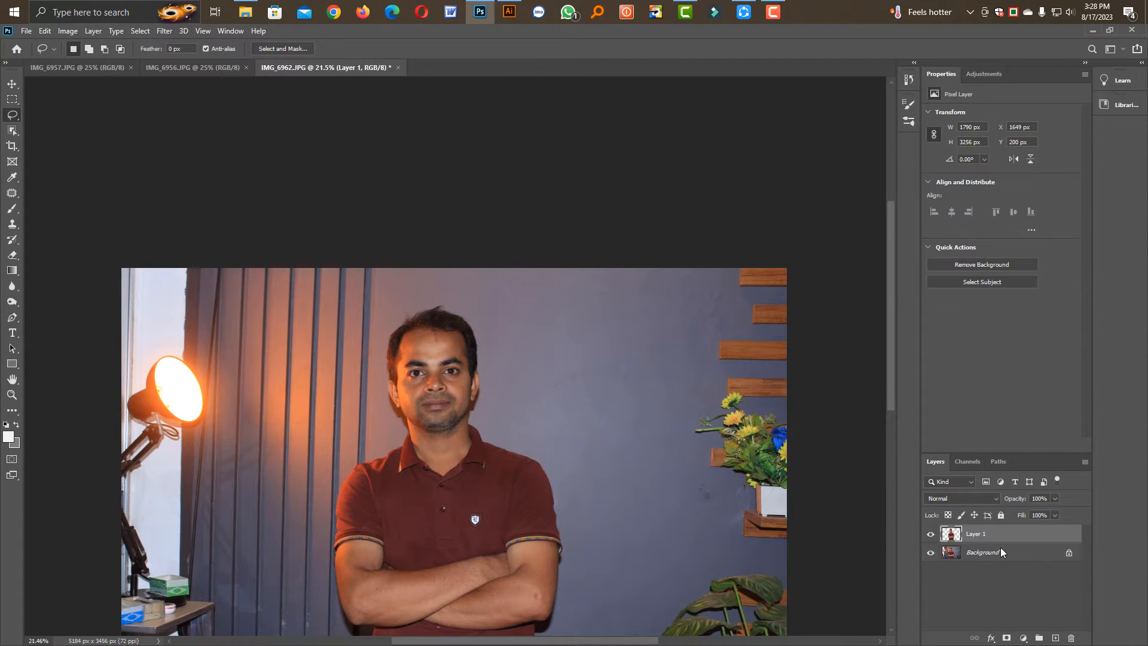
Add a new layer directly above Background and fill it with the near-white foreground color
{"action": "key", "text": "i"}
{"action": "scroll", "coordinate": [441, 380], "scroll_direction": "up", "scroll_amount": 3}
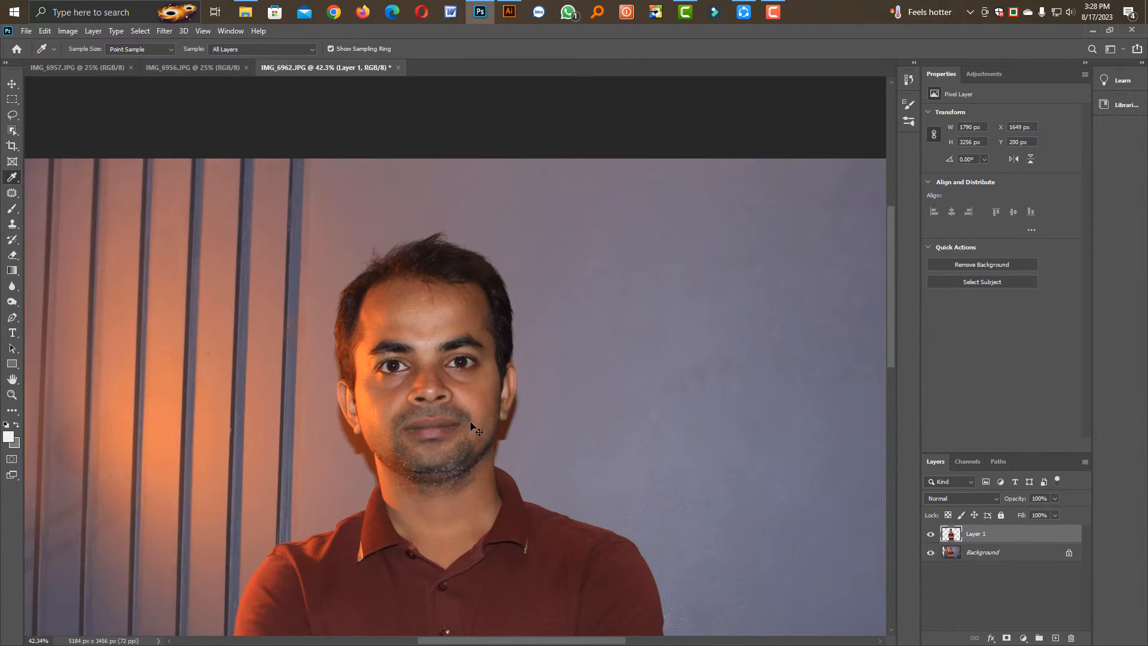
{"action": "scroll", "coordinate": [404, 424], "scroll_direction": "up", "scroll_amount": 4}
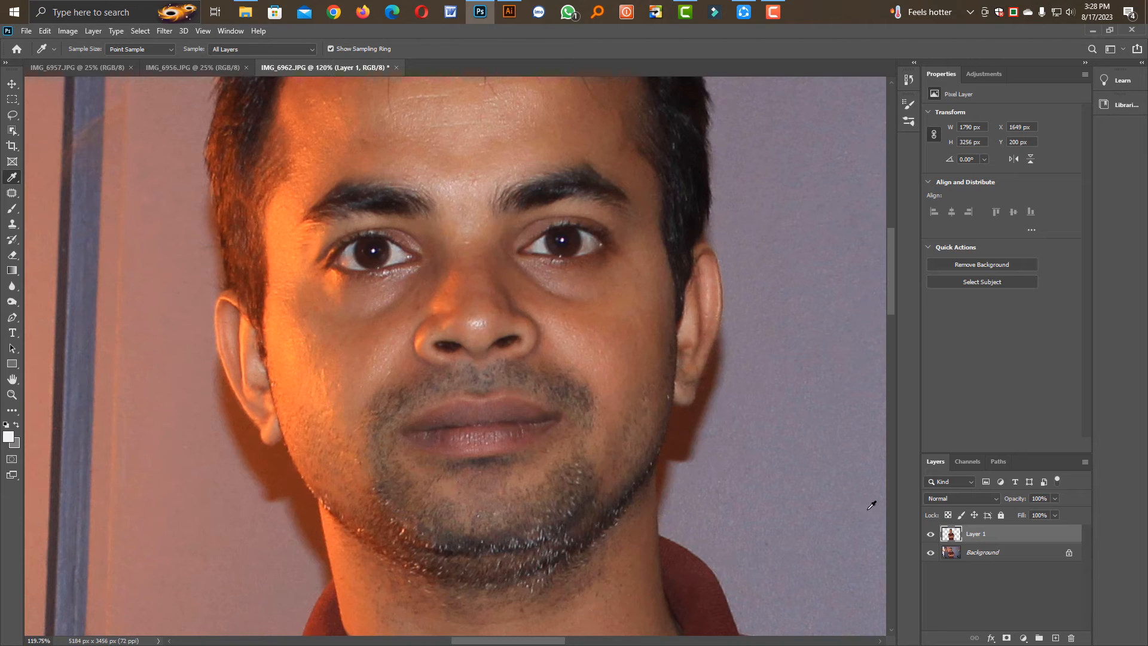
{"action": "left_click", "coordinate": [12, 84]}
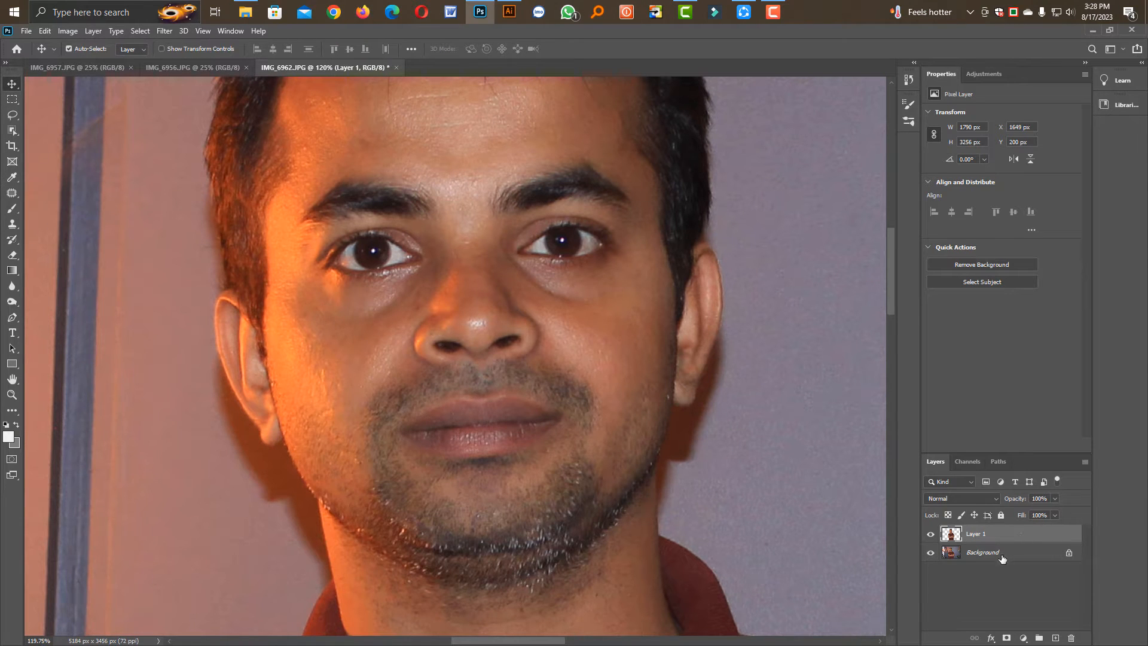
{"action": "left_click", "coordinate": [1003, 556]}
{"action": "left_click", "coordinate": [1055, 638]}
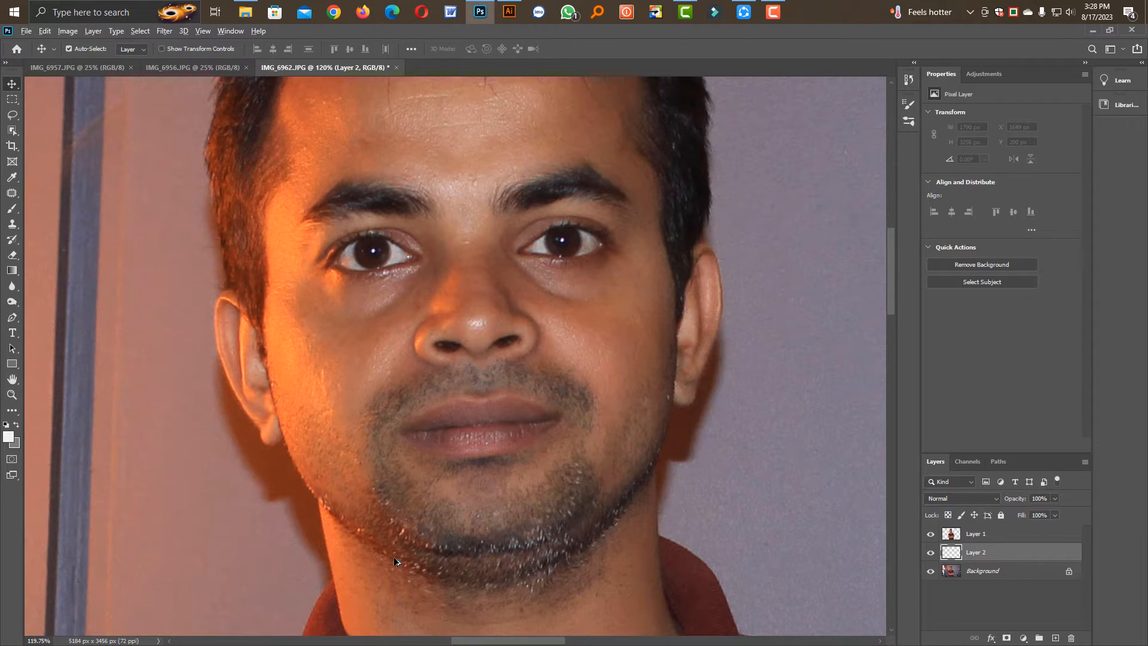
{"action": "key", "text": "alt+BackSpace"}
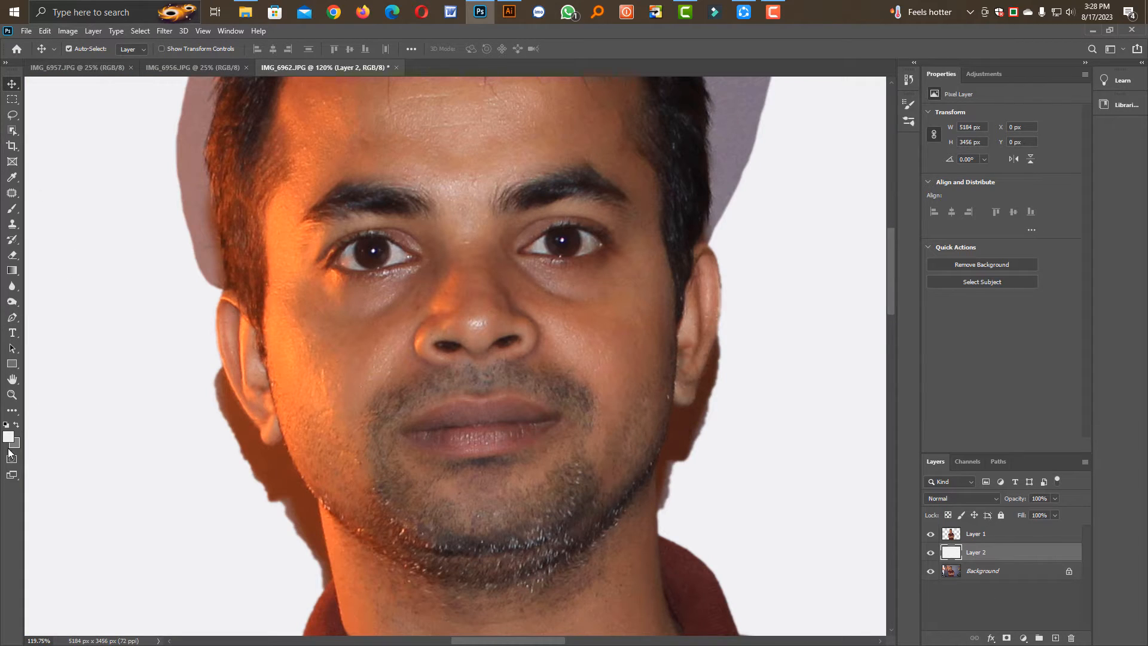
On Layer 1, trace the shadow beside the ear, jaw and neck on the lamp-lit side with the Pen tool and make it a selection
{"action": "left_click", "coordinate": [276, 418]}
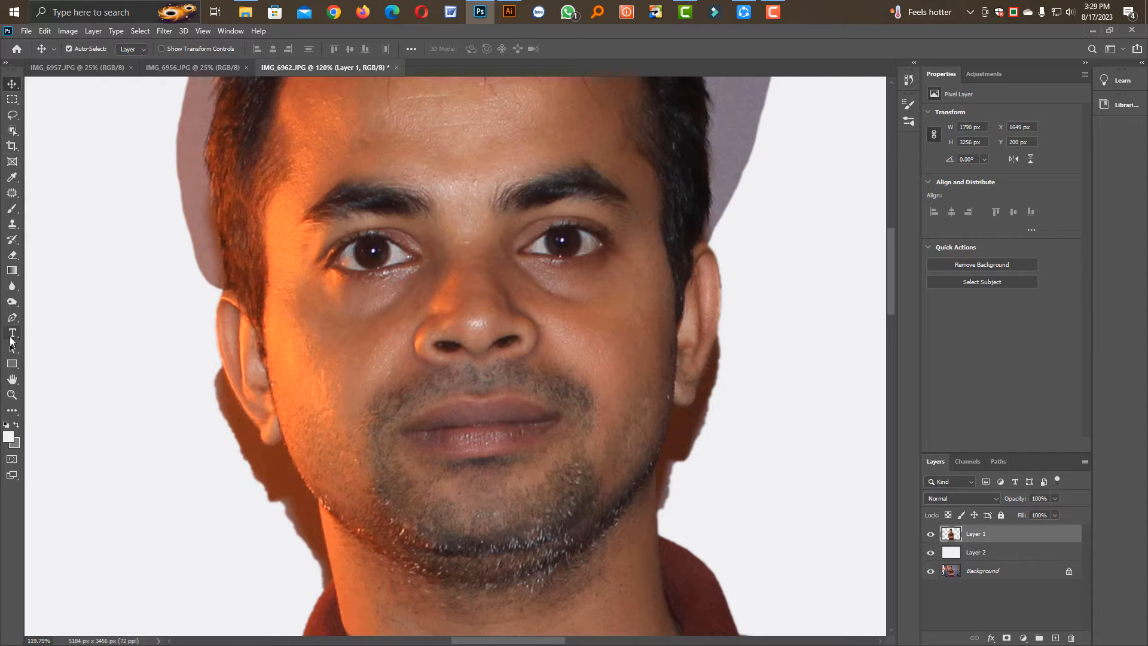
{"action": "left_click", "coordinate": [12, 319]}
{"action": "scroll", "coordinate": [305, 503], "scroll_direction": "up", "scroll_amount": 3}
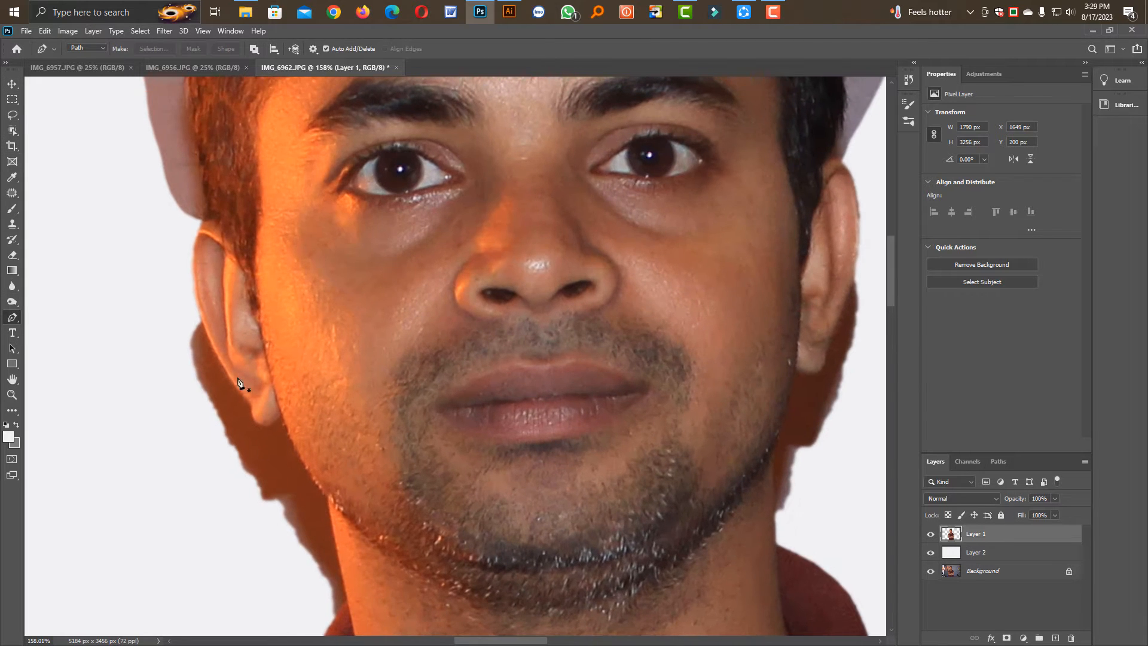
{"action": "left_click", "coordinate": [201, 315]}
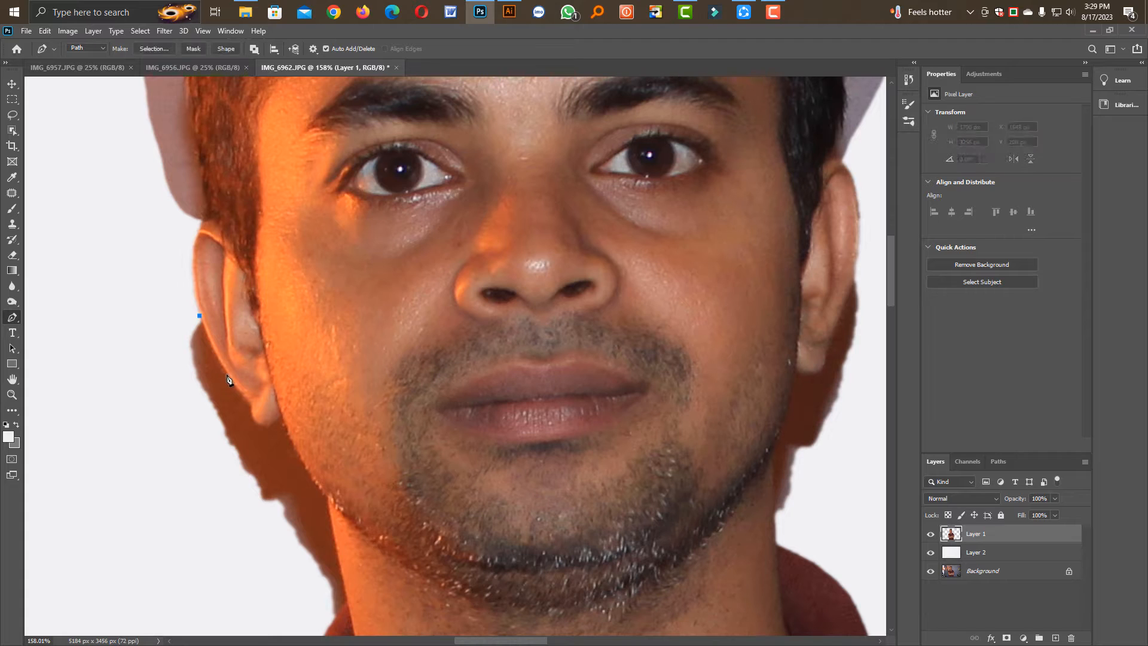
{"action": "key", "text": "ctrl+z"}
{"action": "left_click_drag", "start_coordinate": [231, 377], "coordinate": [241, 390]}
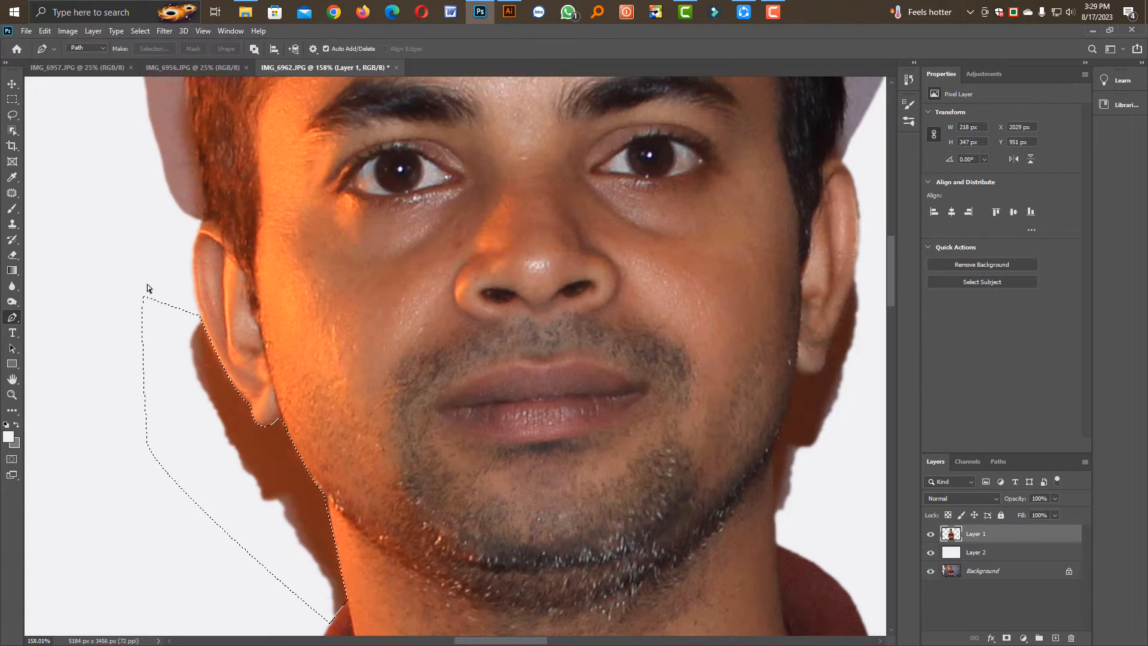
Feather the selection on the lamp-lit side of the face, delete the shadow inside it and deselect
{"action": "key", "text": "shift+F6"}
{"action": "key", "text": "Return"}
{"action": "key", "text": "Delete"}
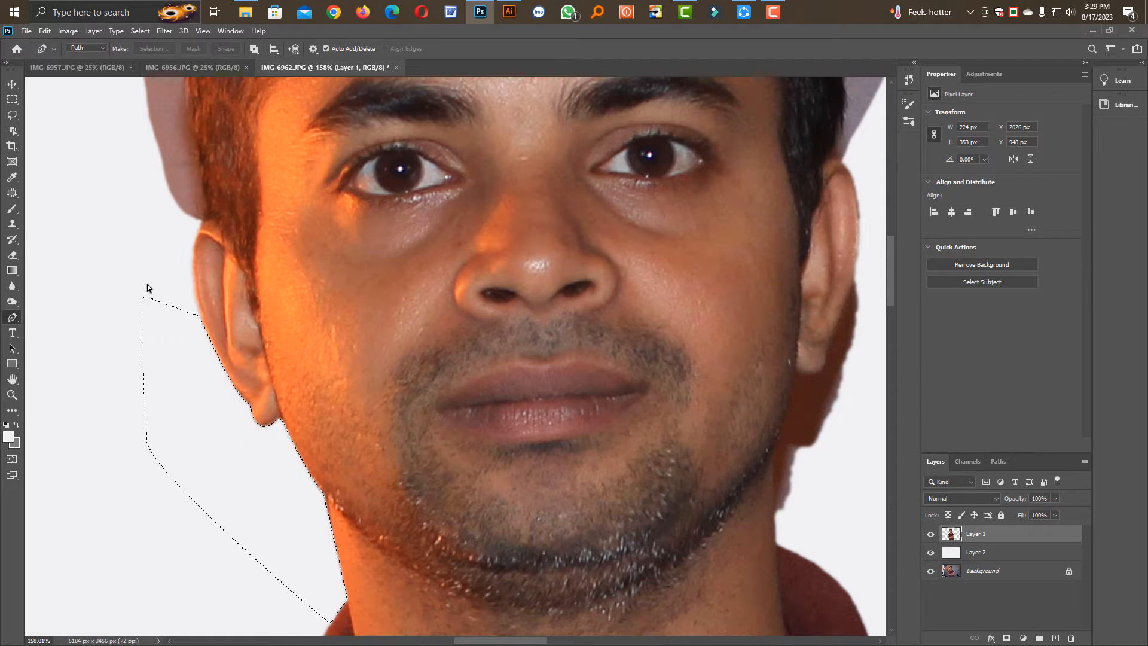
{"action": "key", "text": "ctrl+d"}
Trace the shadow below the ear and along the jaw and neck on the face's darker side with the Pen tool and convert the path to a selection
{"action": "left_click_drag", "start_coordinate": [637, 394], "coordinate": [511, 395]}
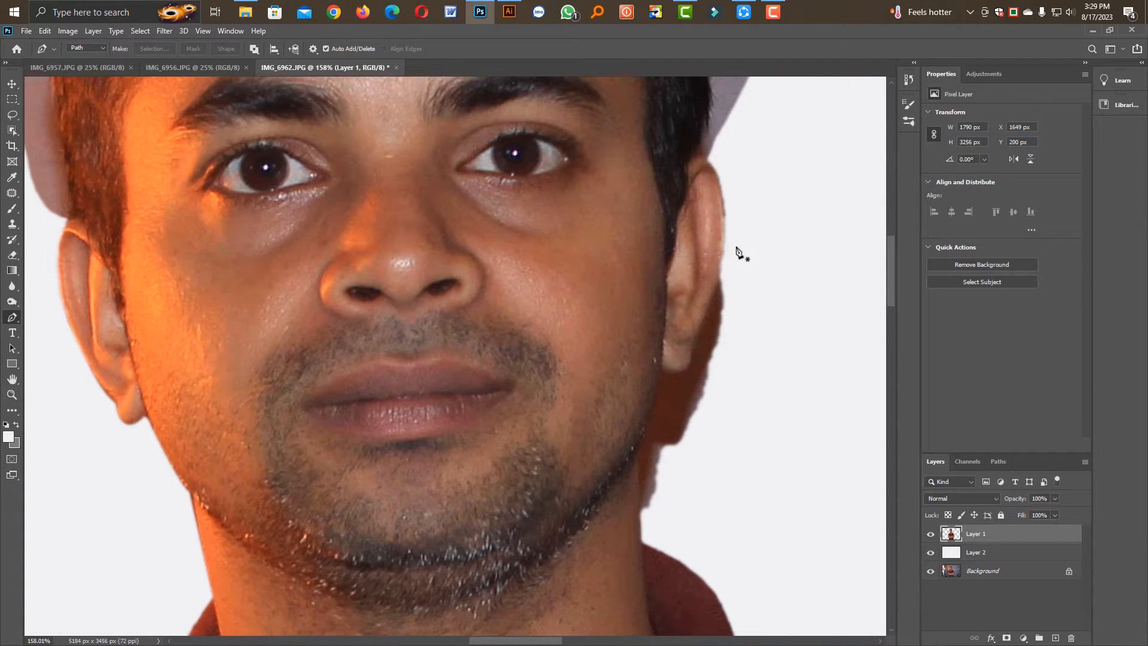
{"action": "left_click", "coordinate": [721, 267]}
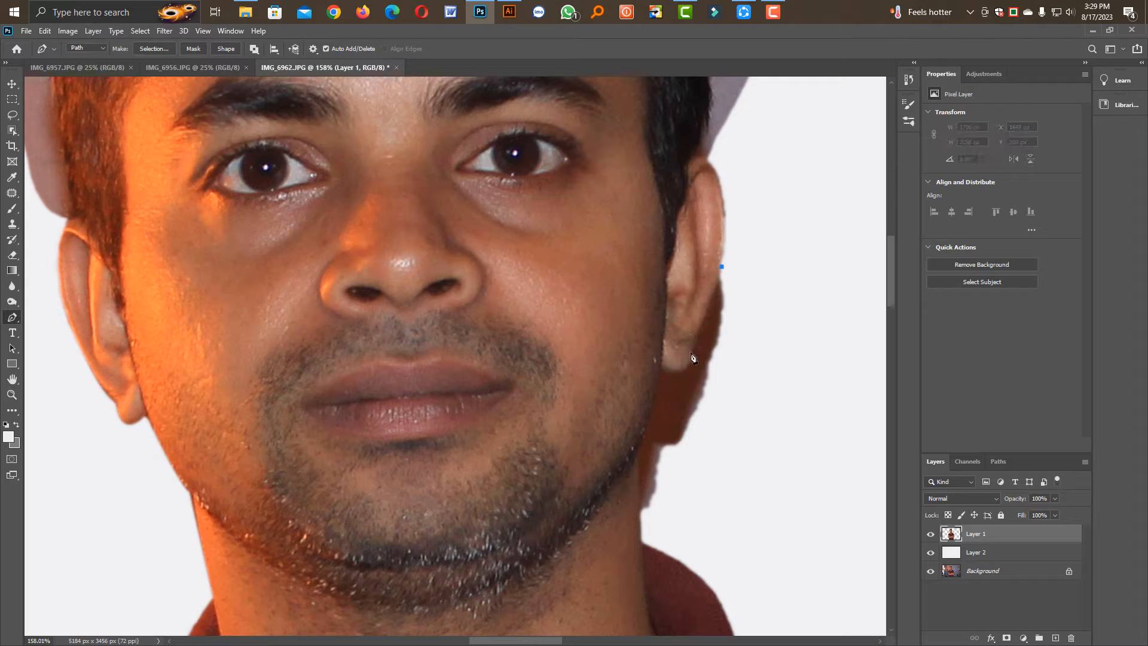
{"action": "left_click_drag", "start_coordinate": [689, 367], "coordinate": [640, 359]}
{"action": "left_click_drag", "start_coordinate": [641, 437], "coordinate": [634, 448]}
{"action": "left_click", "coordinate": [637, 464]}
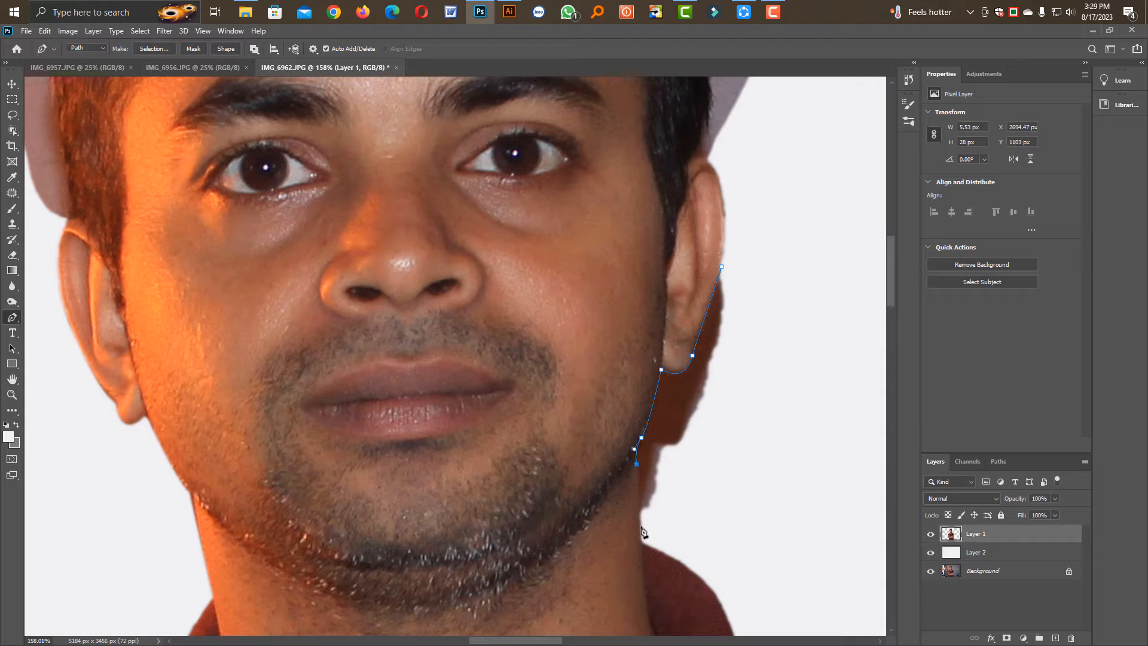
{"action": "left_click", "coordinate": [641, 526]}
{"action": "left_click_drag", "start_coordinate": [817, 404], "coordinate": [797, 328]}
{"action": "left_click", "coordinate": [766, 241]}
{"action": "key", "text": "ctrl+Return"}
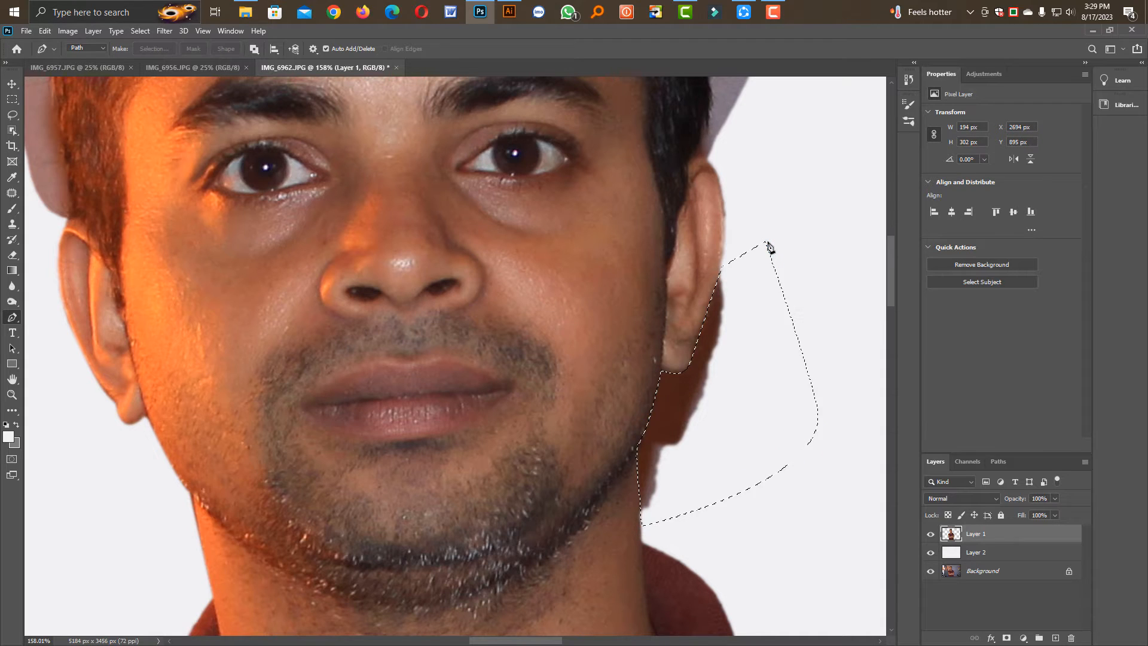
Feather the selection on the darker side of the face by 1 pixel, delete its shadow and deselect
{"action": "key", "text": "shift+F6"}
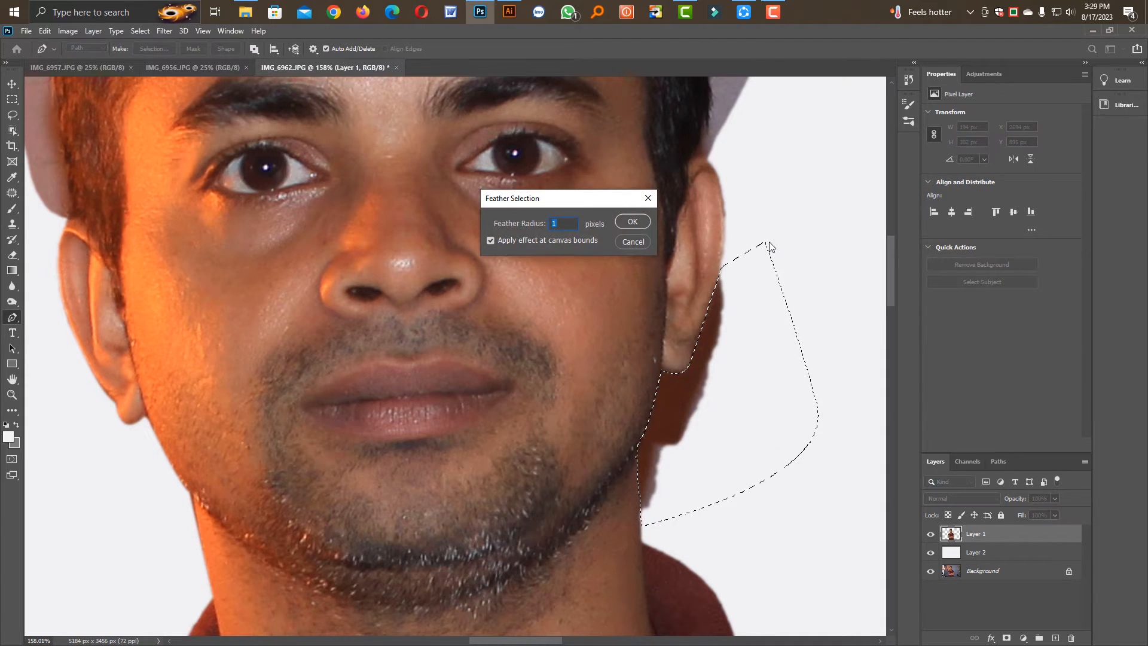
{"action": "key", "text": "Return"}
{"action": "key", "text": "Delete"}
{"action": "key", "text": "ctrl+d"}
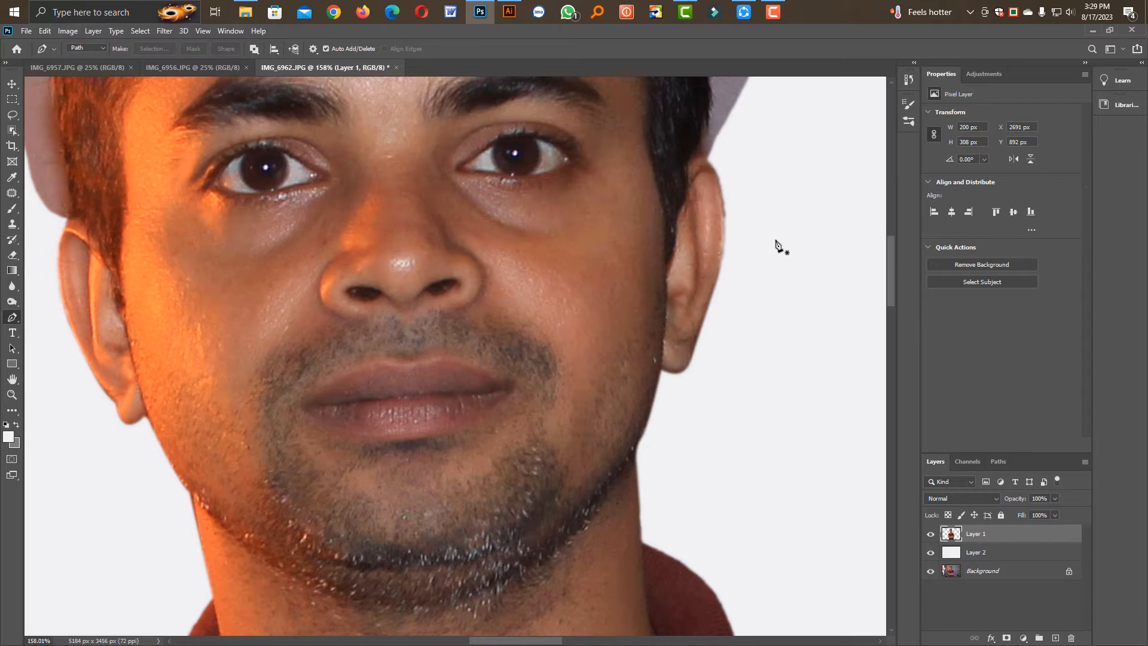
Choose the Background Eraser tool for the area around the hair and increase its brush hardness
{"action": "left_click_drag", "start_coordinate": [306, 234], "coordinate": [336, 381]}
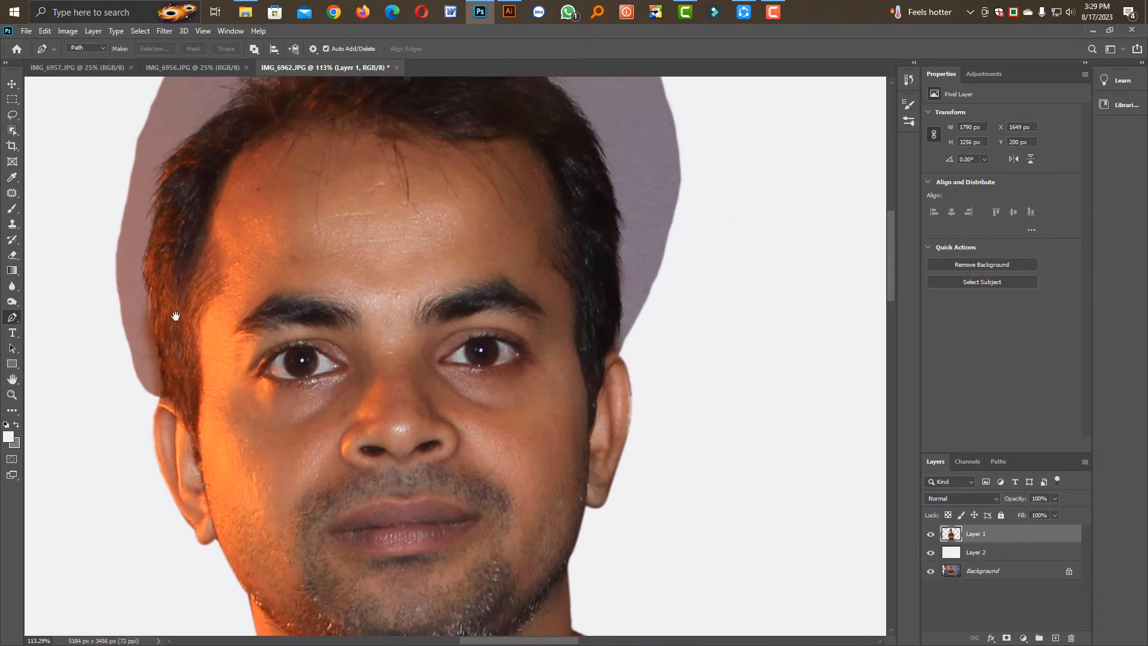
{"action": "left_click_drag", "start_coordinate": [150, 303], "coordinate": [169, 336]}
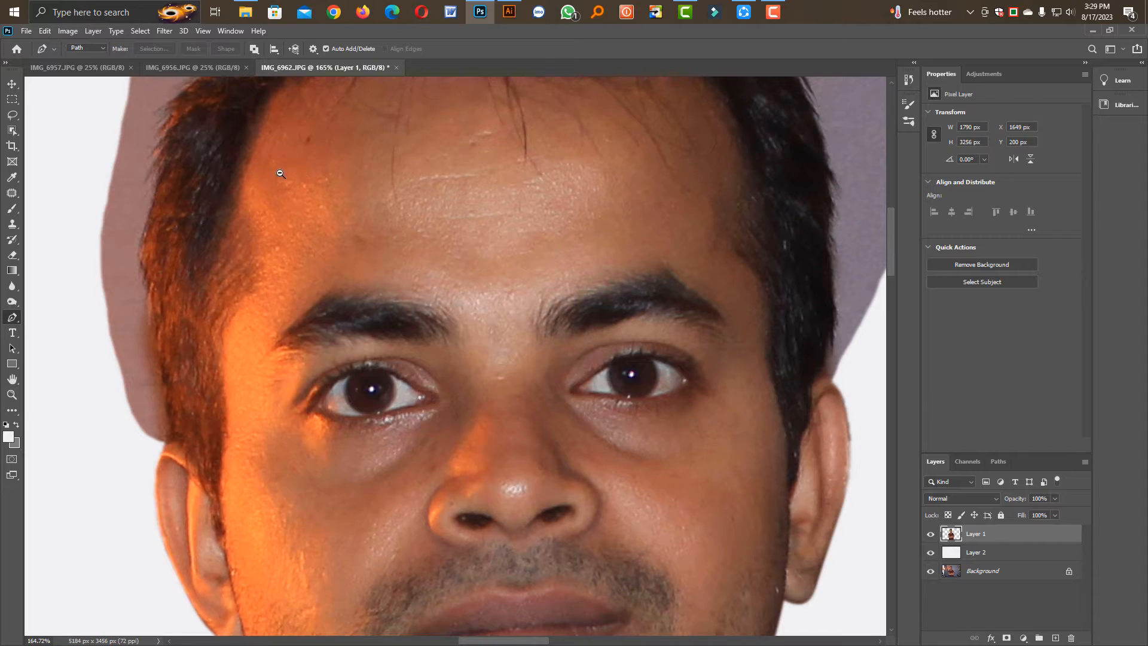
{"action": "mouse_move", "coordinate": [280, 173]}
{"action": "left_mouse_down"}
{"action": "mouse_move", "coordinate": [269, 174]}
{"action": "mouse_move", "coordinate": [275, 250]}
{"action": "left_mouse_up"}
{"action": "right_click", "coordinate": [13, 255]}
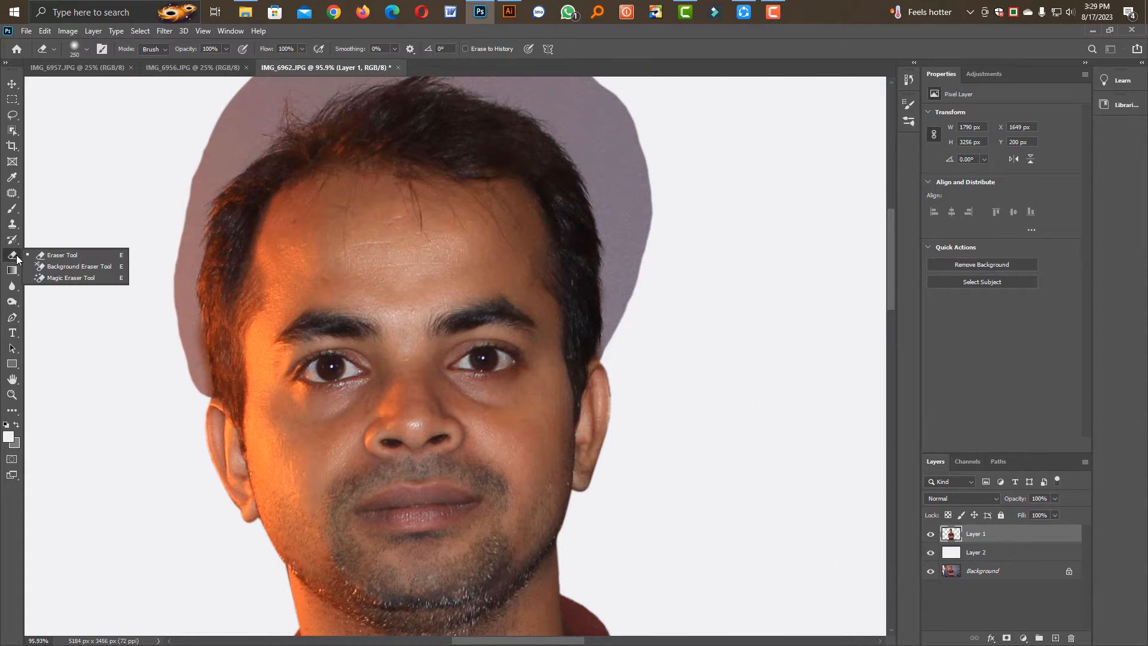
{"action": "left_click", "coordinate": [71, 267]}
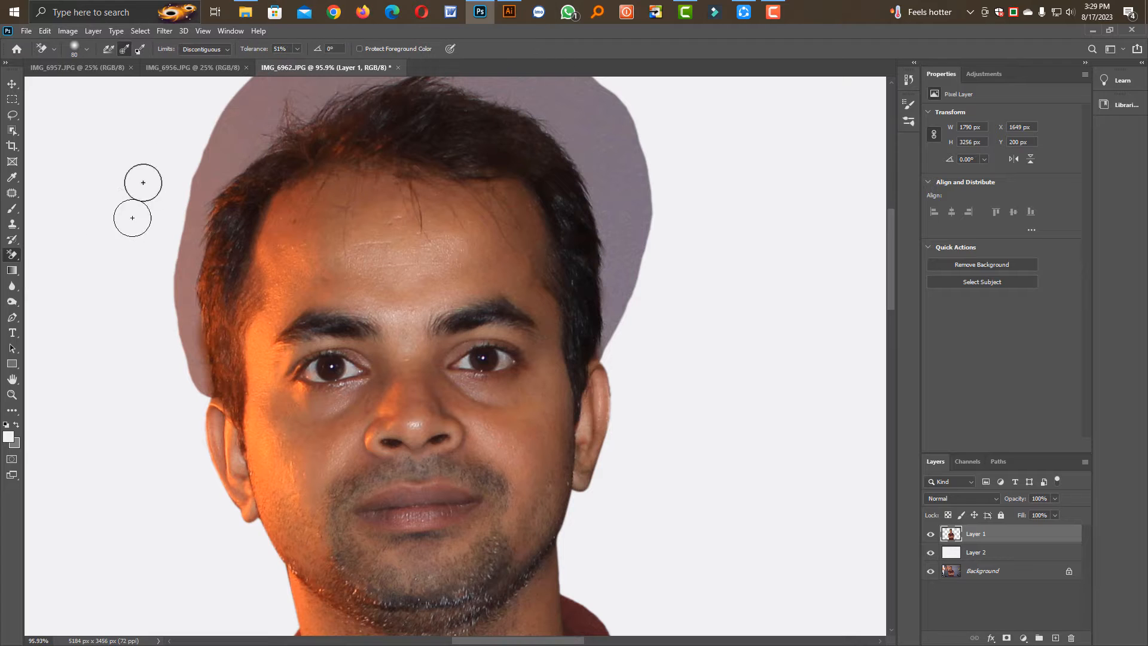
{"action": "left_click", "coordinate": [88, 49]}
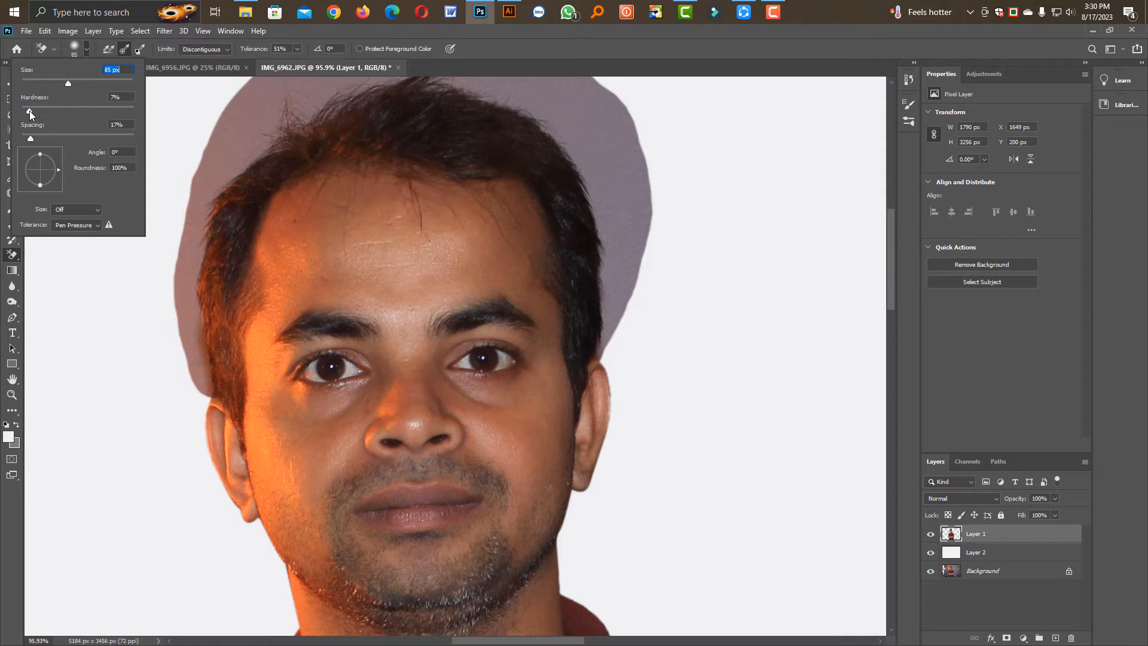
{"action": "left_click_drag", "start_coordinate": [29, 110], "coordinate": [49, 110]}
Try erasing the purple wall remnant beside the upper hairline with the Background Eraser, and undo the stroke
{"action": "mouse_move", "coordinate": [242, 122]}
{"action": "left_mouse_down"}
{"action": "mouse_move", "coordinate": [274, 138]}
{"action": "mouse_move", "coordinate": [241, 145]}
{"action": "left_mouse_up"}
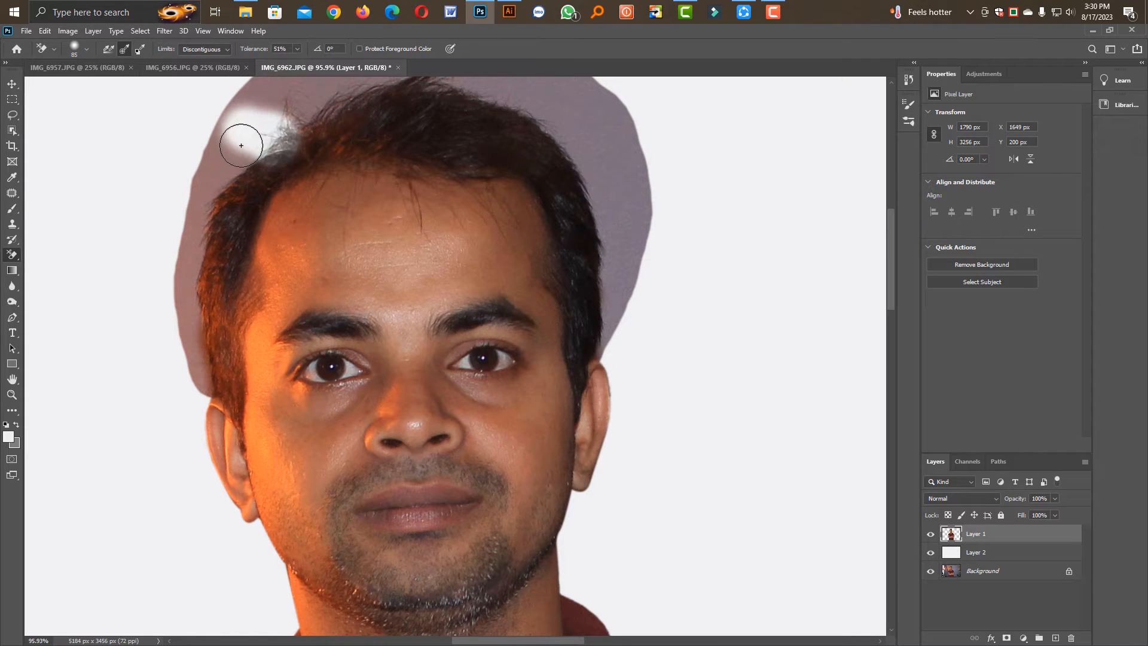
{"action": "key", "text": "ctrl+z"}
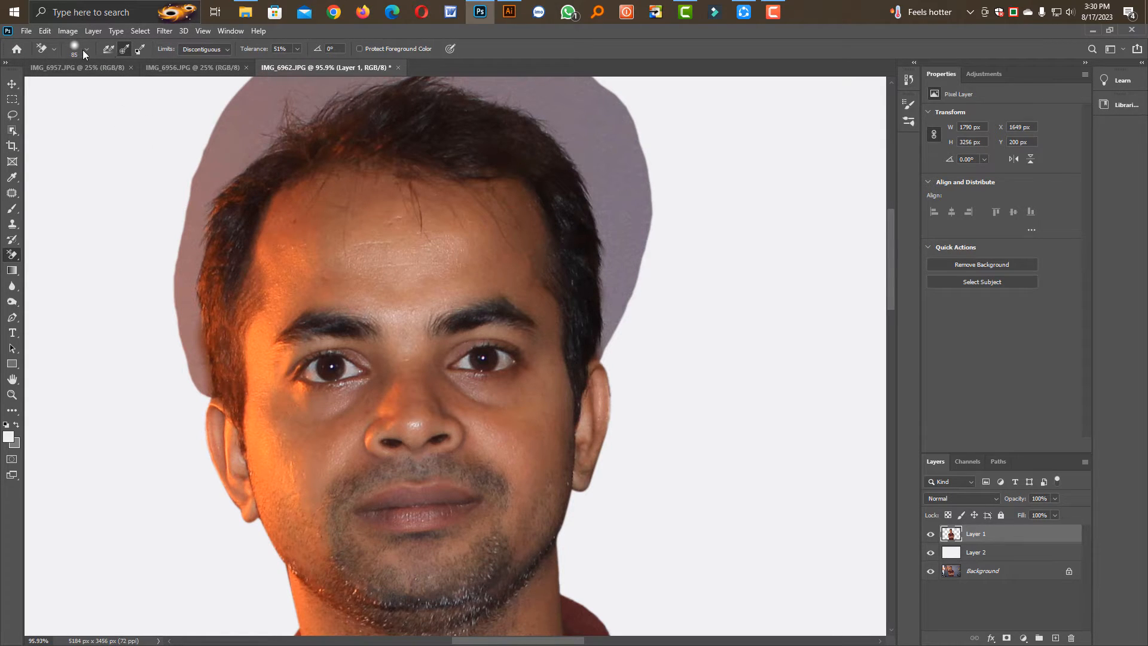
Set the Background Eraser's brush spacing to 46%, try erasing the wall remnant beside the upper hairline, and undo the stroke
{"action": "left_click", "coordinate": [86, 49]}
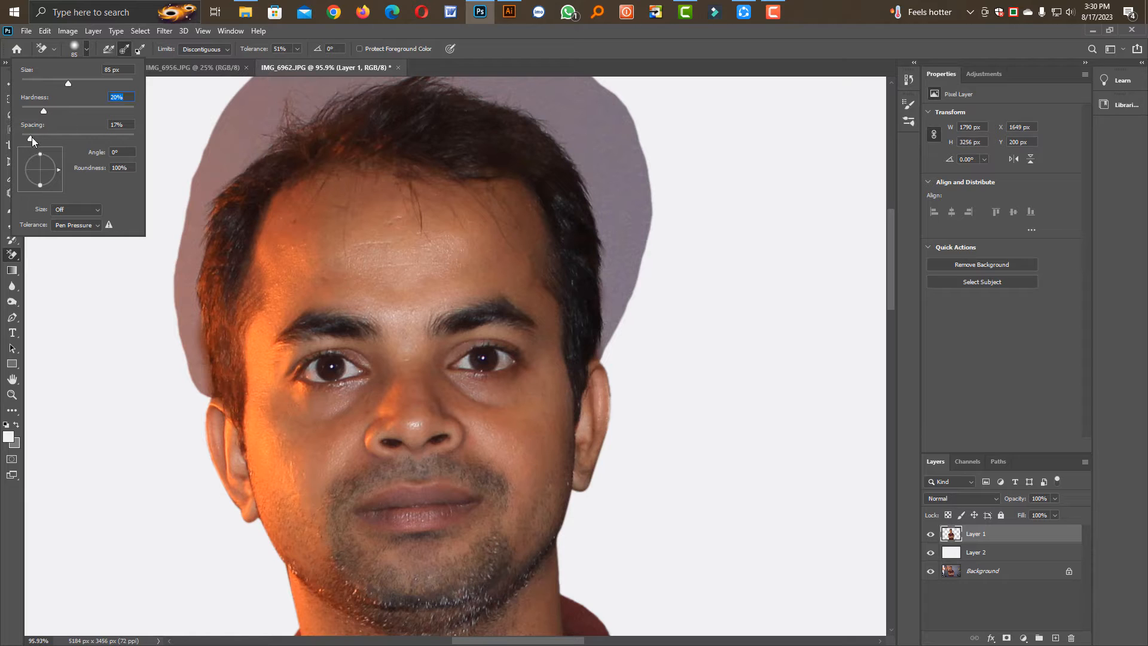
{"action": "left_click_drag", "start_coordinate": [31, 138], "coordinate": [47, 138]}
{"action": "left_click", "coordinate": [223, 156]}
{"action": "mouse_move", "coordinate": [223, 157]}
{"action": "left_mouse_down"}
{"action": "mouse_move", "coordinate": [313, 115]}
{"action": "mouse_move", "coordinate": [287, 135]}
{"action": "left_mouse_up"}
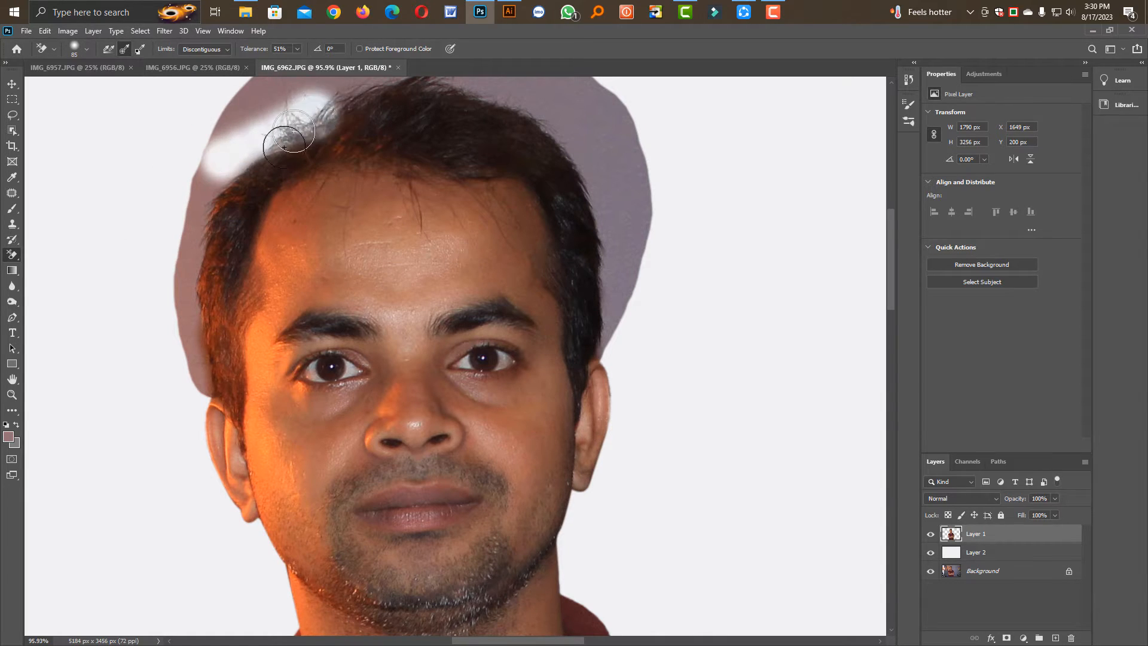
{"action": "key", "text": "ctrl+z"}
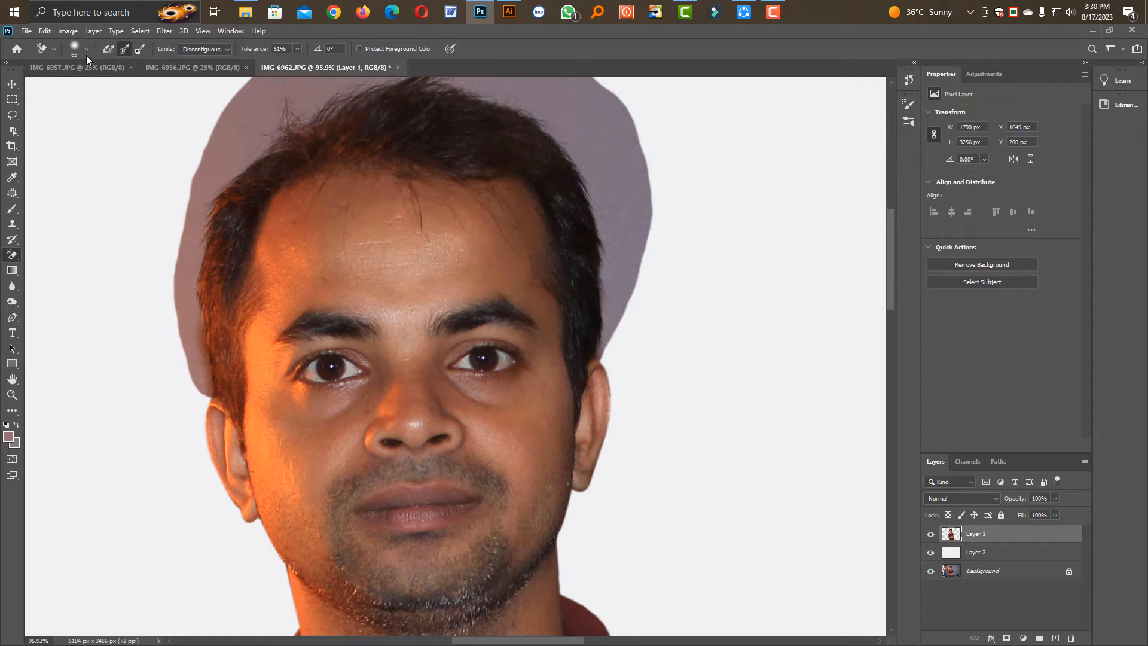
Lower the Background Eraser's brush spacing, set its tolerance to 55% and its limits to Contiguous
{"action": "left_click", "coordinate": [87, 49]}
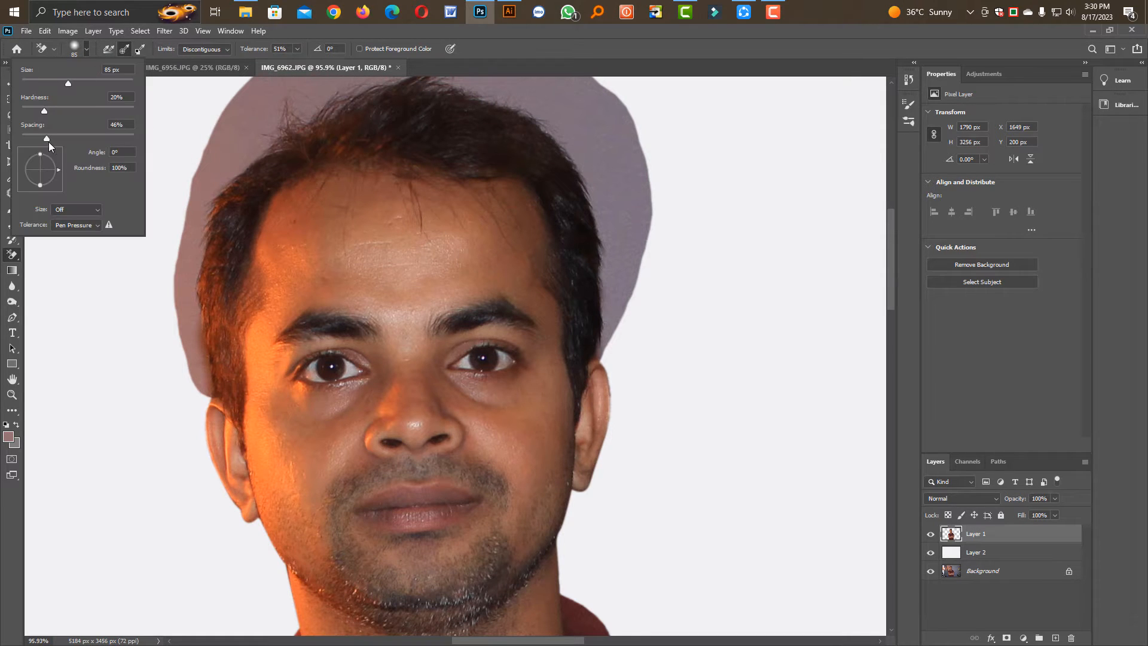
{"action": "left_click_drag", "start_coordinate": [46, 137], "coordinate": [42, 135]}
{"action": "left_click", "coordinate": [263, 46]}
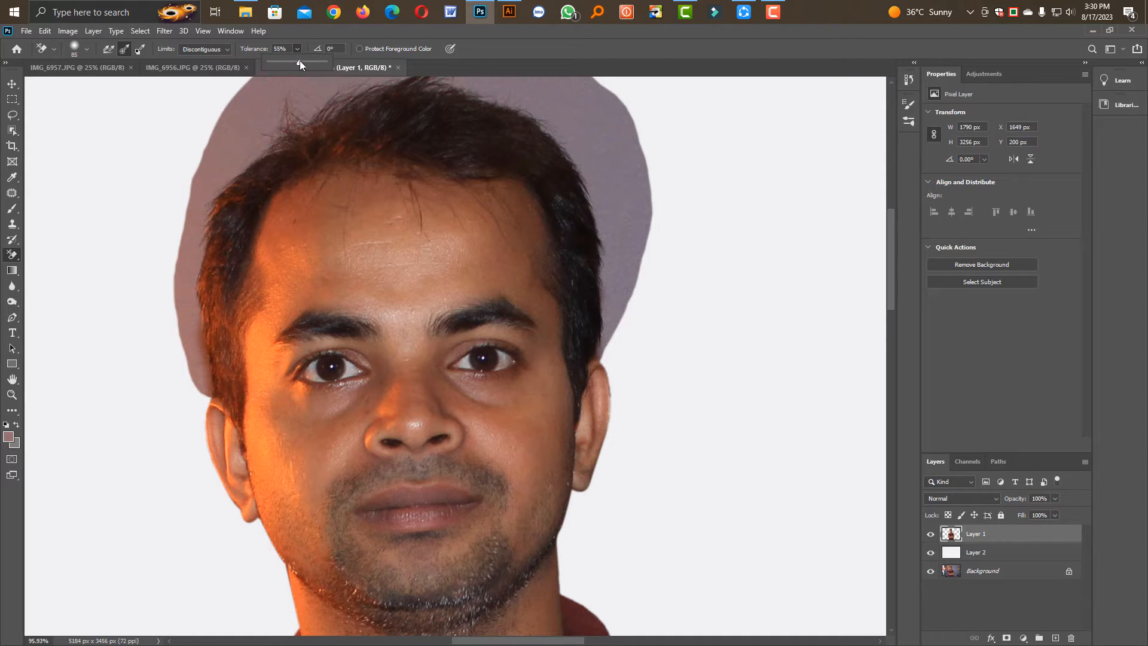
{"action": "left_click", "coordinate": [221, 48]}
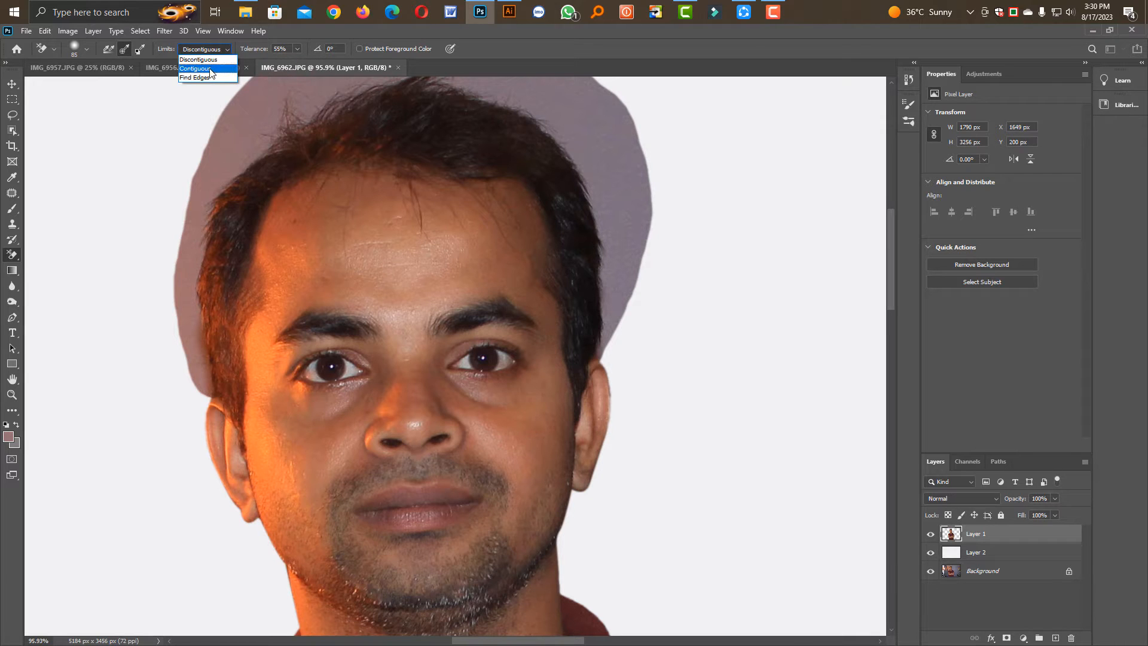
{"action": "left_click", "coordinate": [209, 68]}
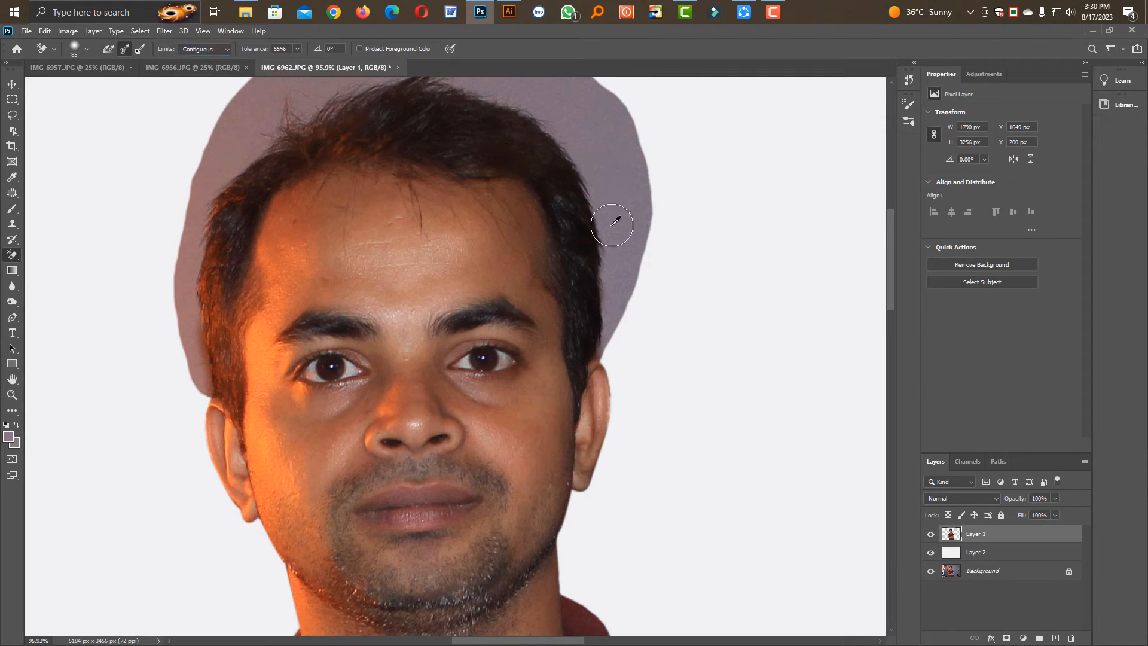
Reduce the Background Eraser brush to 25 px and erase the purple wall along the dark-side hair edge from the ear upward
{"action": "left_click_drag", "start_coordinate": [612, 224], "coordinate": [571, 130]}
{"action": "key", "text": "ctrl+z"}
{"action": "key", "text": "bracketleft"}
{"action": "key", "text": "bracketleft"}
{"action": "key", "text": "bracketleft"}
{"action": "scroll", "coordinate": [611, 225], "scroll_direction": "up", "scroll_amount": 5}
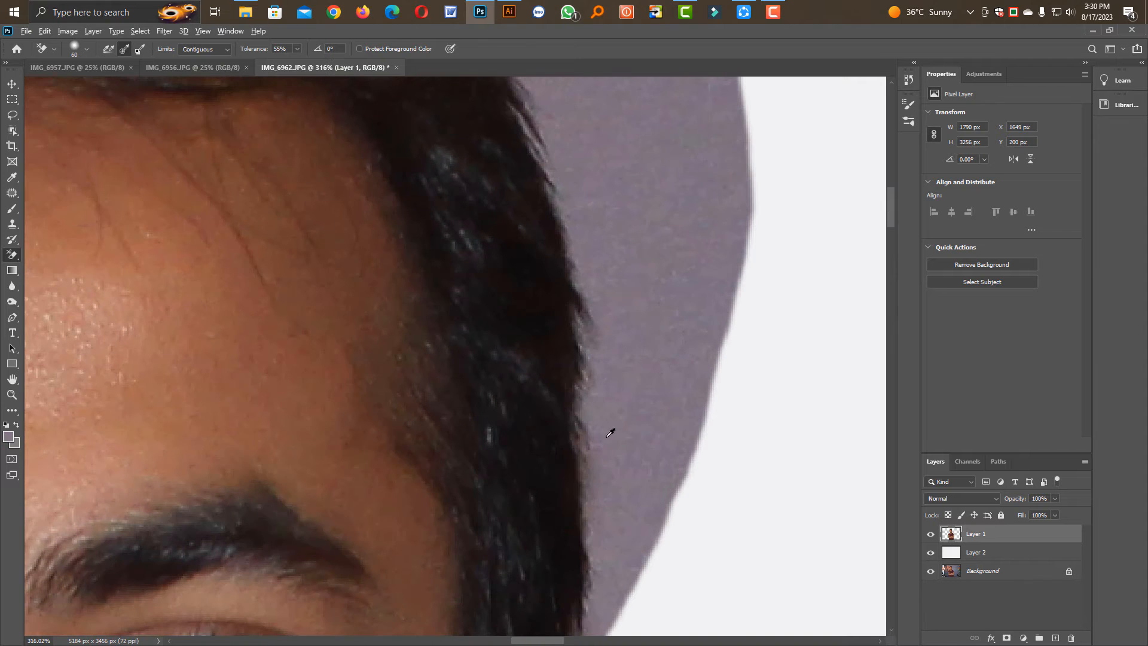
{"action": "key", "text": "bracketleft"}
{"action": "key", "text": "bracketleft"}
{"action": "scroll", "coordinate": [610, 466], "scroll_direction": "down", "scroll_amount": 2}
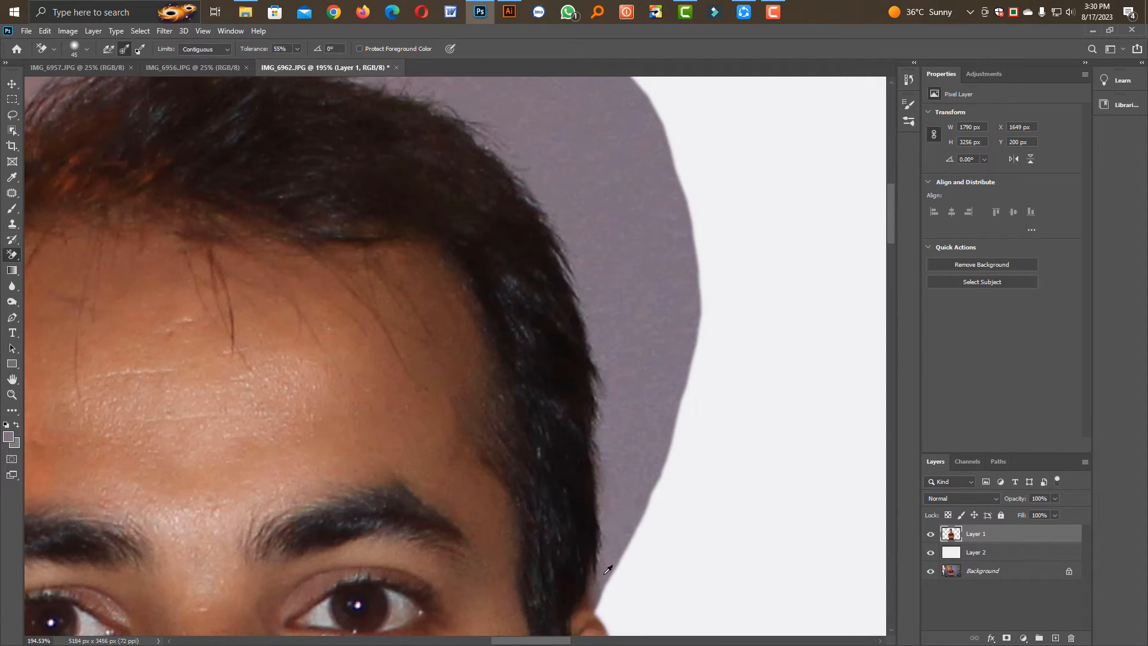
{"action": "key", "text": "bracketleft"}
{"action": "key", "text": "bracketleft"}
{"action": "key", "text": "bracketleft"}
{"action": "key", "text": "bracketleft"}
{"action": "mouse_move", "coordinate": [609, 573]}
{"action": "left_mouse_down"}
{"action": "mouse_move", "coordinate": [605, 360]}
{"action": "mouse_move", "coordinate": [592, 300]}
{"action": "mouse_move", "coordinate": [522, 156]}
{"action": "mouse_move", "coordinate": [494, 134]}
{"action": "mouse_move", "coordinate": [553, 182]}
{"action": "left_mouse_up"}
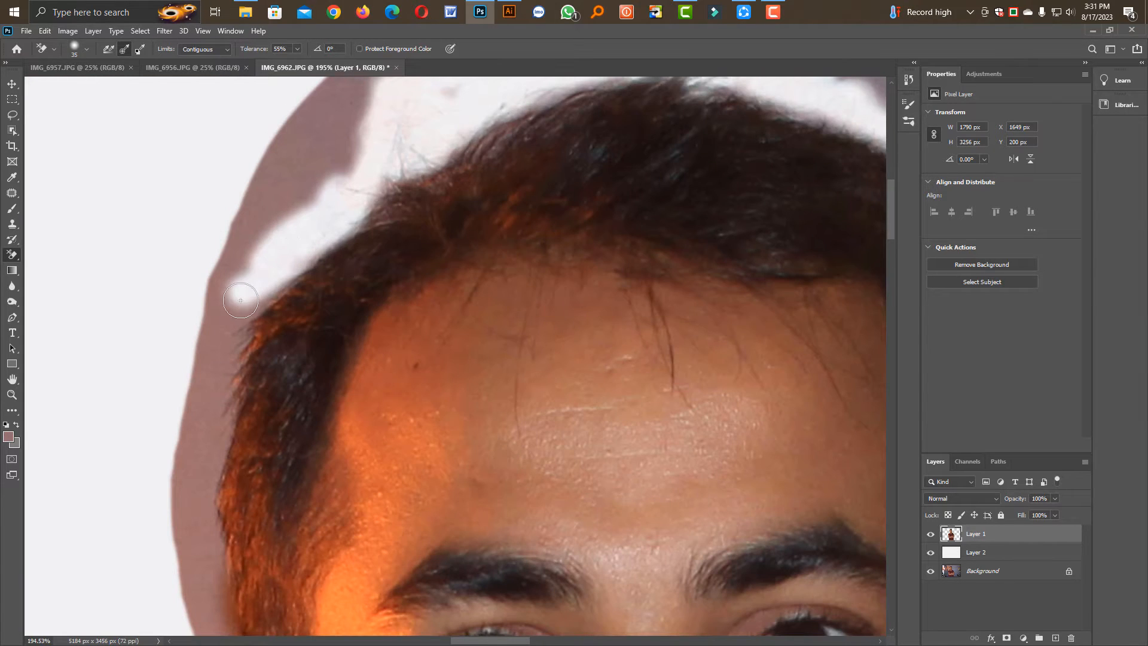
Erase the wall remnant along the hair edge on the orange-lit side of the head, down towards the ear
{"action": "mouse_move", "coordinate": [245, 286]}
{"action": "left_mouse_down"}
{"action": "mouse_move", "coordinate": [227, 321]}
{"action": "mouse_move", "coordinate": [262, 289]}
{"action": "mouse_move", "coordinate": [218, 321]}
{"action": "mouse_move", "coordinate": [226, 334]}
{"action": "mouse_move", "coordinate": [202, 393]}
{"action": "mouse_move", "coordinate": [213, 403]}
{"action": "mouse_move", "coordinate": [193, 482]}
{"action": "mouse_move", "coordinate": [209, 445]}
{"action": "mouse_move", "coordinate": [209, 483]}
{"action": "mouse_move", "coordinate": [225, 297]}
{"action": "mouse_move", "coordinate": [218, 377]}
{"action": "left_mouse_up"}
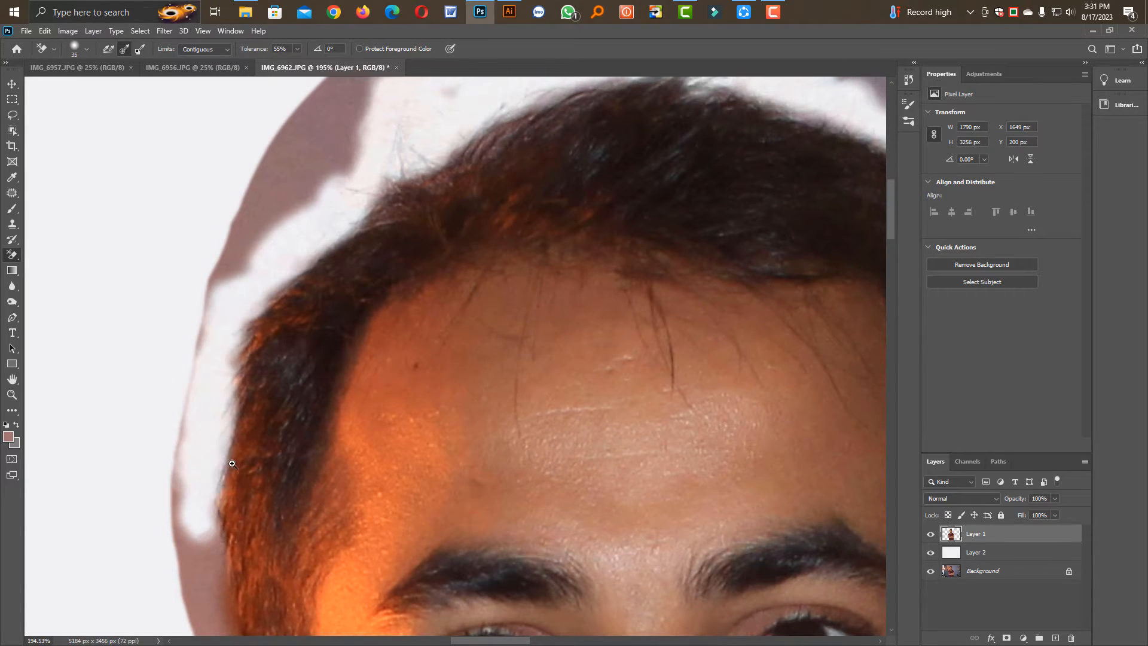
{"action": "key", "text": "ctrl+z"}
{"action": "left_click_drag", "start_coordinate": [249, 494], "coordinate": [257, 293]}
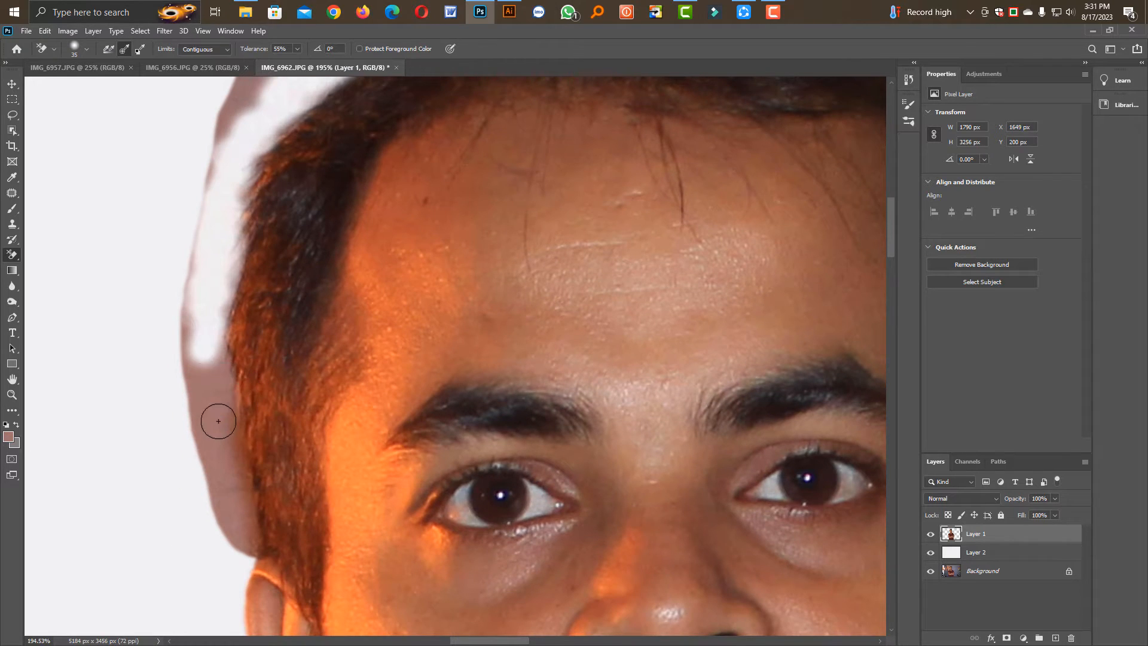
{"action": "mouse_move", "coordinate": [217, 417]}
{"action": "left_mouse_down"}
{"action": "mouse_move", "coordinate": [213, 359]}
{"action": "mouse_move", "coordinate": [216, 440]}
{"action": "mouse_move", "coordinate": [238, 520]}
{"action": "mouse_move", "coordinate": [233, 439]}
{"action": "left_mouse_up"}
{"action": "key", "text": "ctrl+z"}
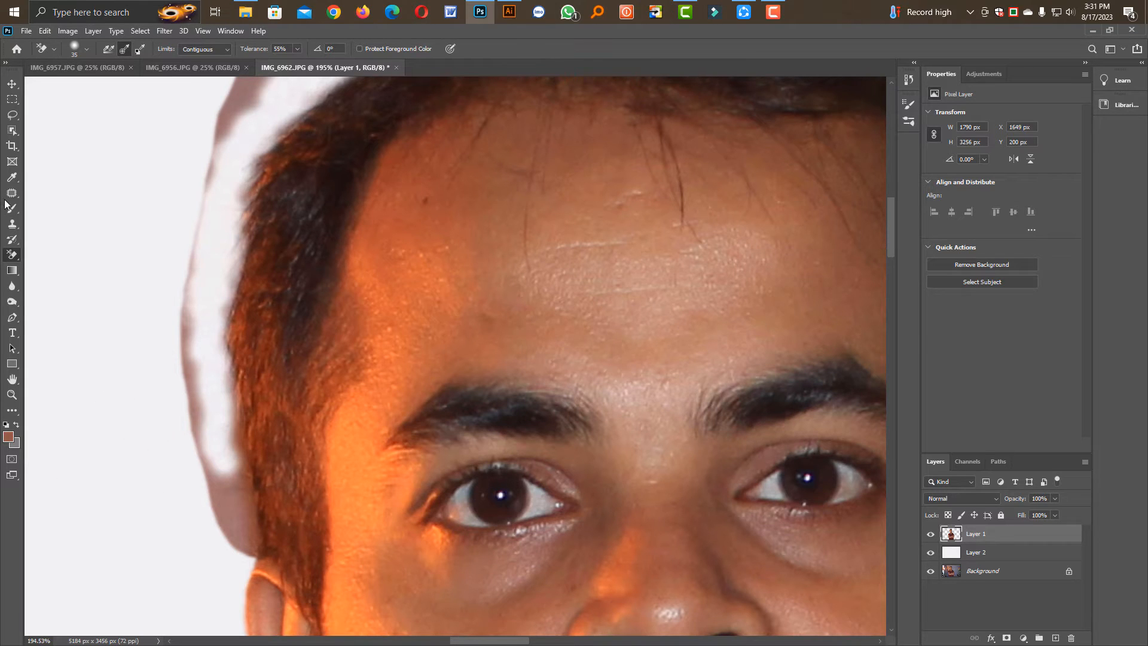
Trace a Pen tool path closely around the hair, from the ear on the orange-lit side up over the head
{"action": "left_click", "coordinate": [12, 317]}
{"action": "left_click", "coordinate": [241, 562]}
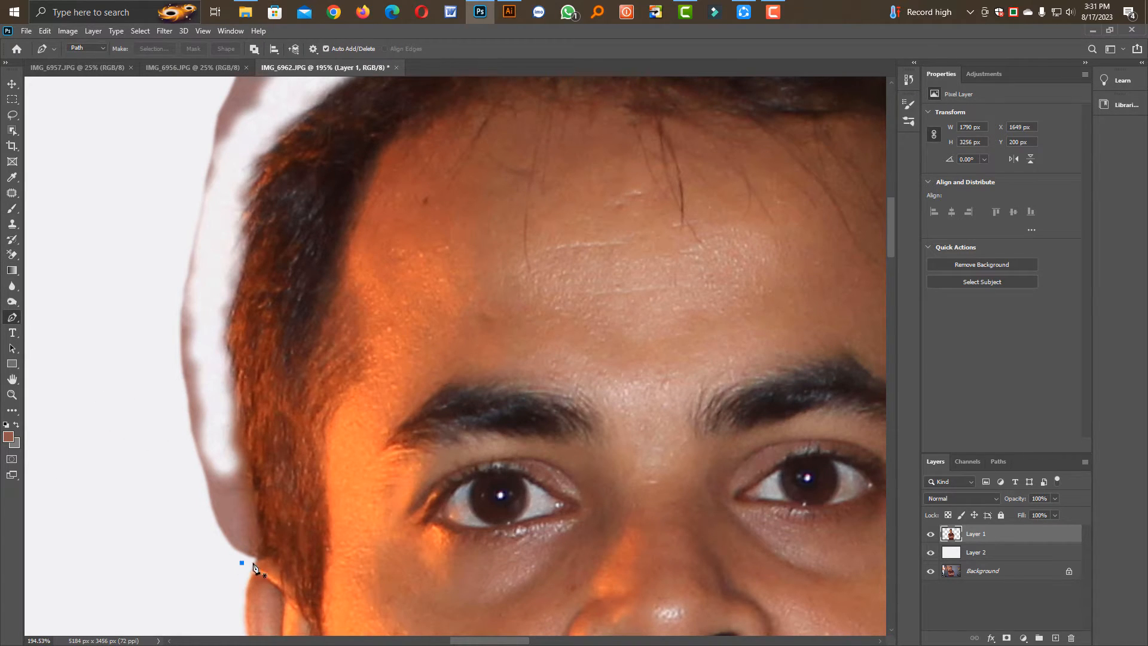
{"action": "left_click_drag", "start_coordinate": [255, 492], "coordinate": [251, 473]}
{"action": "left_click", "coordinate": [225, 357]}
{"action": "left_click", "coordinate": [217, 287]}
{"action": "left_click", "coordinate": [234, 189]}
{"action": "left_click", "coordinate": [262, 112]}
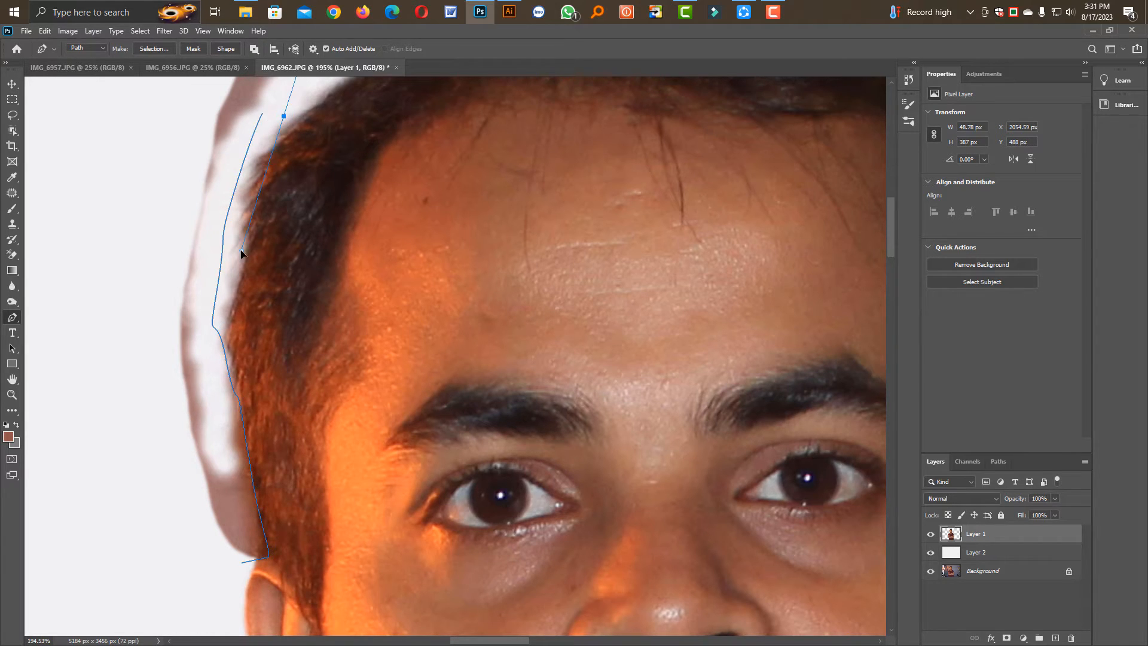
{"action": "scroll", "coordinate": [241, 253], "scroll_direction": "down", "scroll_amount": 5}
{"action": "left_click_drag", "start_coordinate": [281, 125], "coordinate": [167, 362]}
{"action": "left_click", "coordinate": [181, 356]}
{"action": "left_click", "coordinate": [198, 336]}
{"action": "left_click", "coordinate": [204, 325]}
{"action": "left_click", "coordinate": [214, 309]}
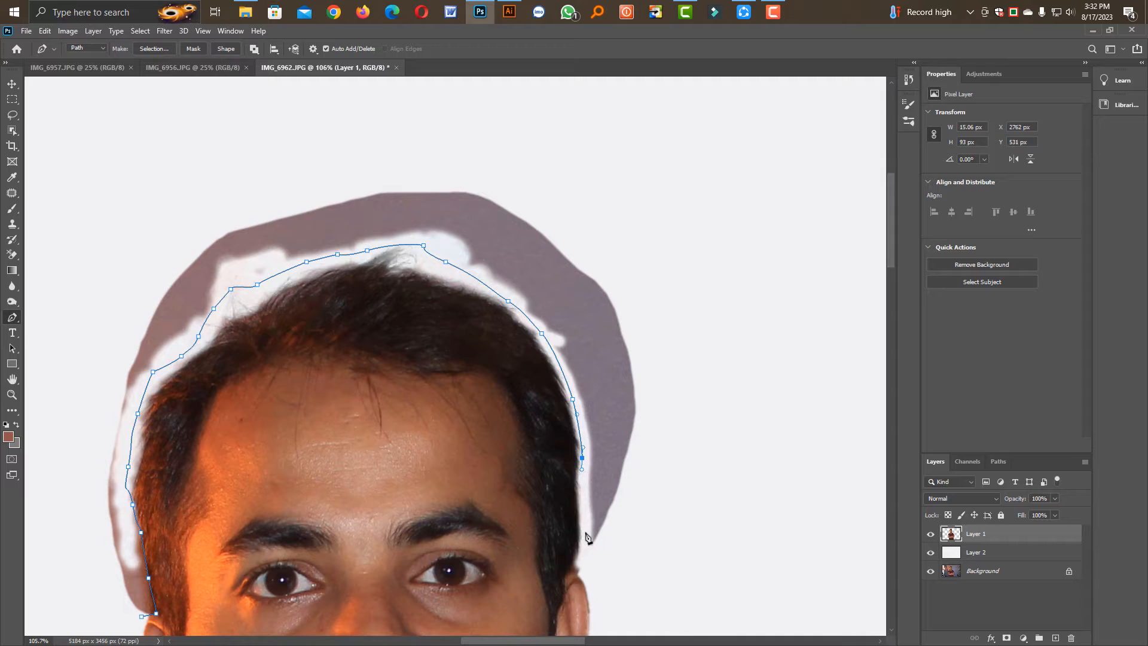
Continue the path to the opposite ear and around the outside of the wall remnant, and convert it to a selection
{"action": "left_click", "coordinate": [585, 532]}
{"action": "left_click", "coordinate": [581, 551]}
{"action": "left_click", "coordinate": [614, 558]}
{"action": "left_click", "coordinate": [682, 539]}
{"action": "left_click_drag", "start_coordinate": [734, 426], "coordinate": [687, 249]}
{"action": "left_click_drag", "start_coordinate": [570, 151], "coordinate": [506, 118]}
{"action": "left_click_drag", "start_coordinate": [287, 143], "coordinate": [274, 152]}
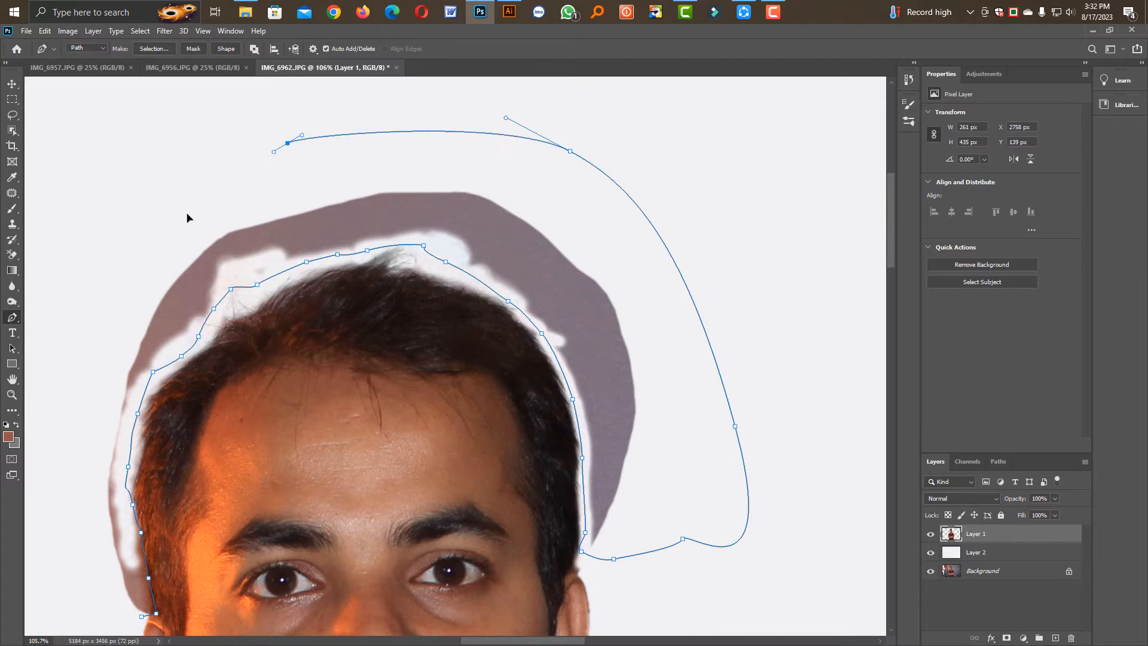
{"action": "left_click_drag", "start_coordinate": [186, 213], "coordinate": [187, 215]}
{"action": "left_click_drag", "start_coordinate": [95, 338], "coordinate": [92, 388]}
{"action": "left_click", "coordinate": [82, 492]}
{"action": "left_click", "coordinate": [97, 603]}
{"action": "left_click", "coordinate": [111, 618]}
{"action": "key", "text": "ctrl+Return"}
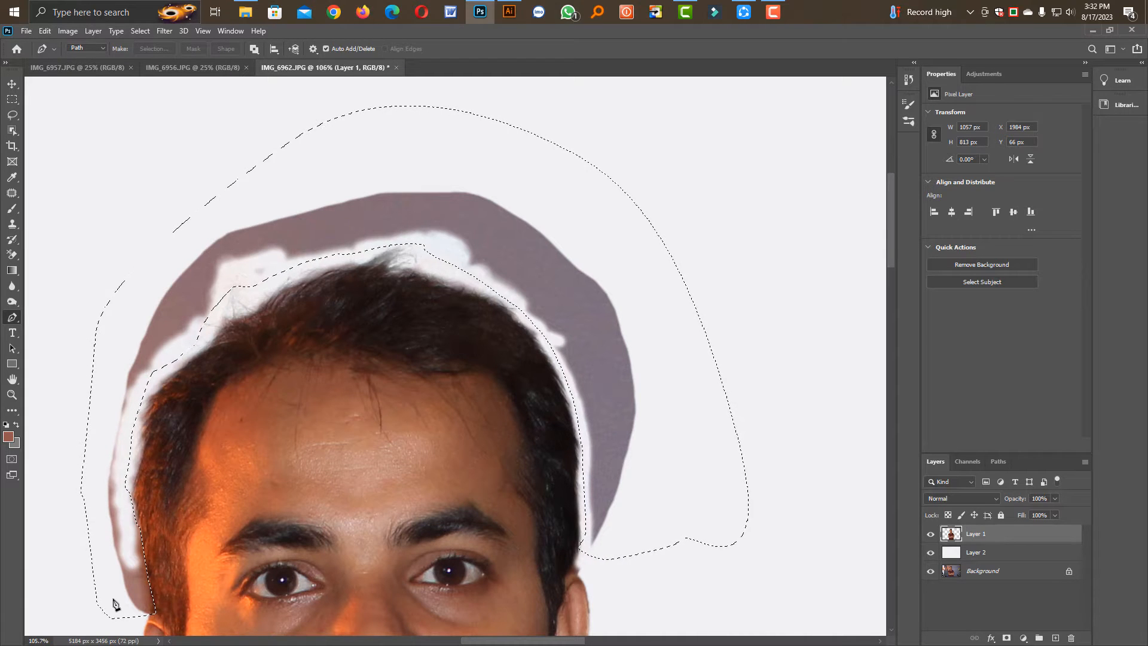
Feather the selection around the hair by 1 pixel, delete the remaining wall and deselect
{"action": "key", "text": "shift+F6"}
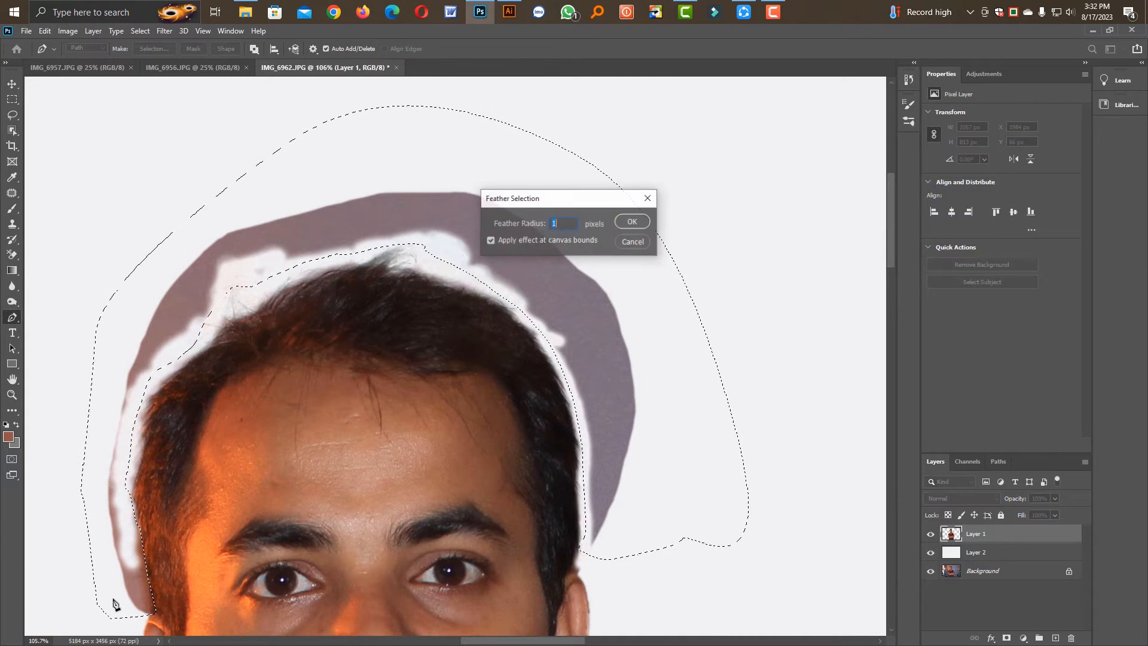
{"action": "key", "text": "Return"}
{"action": "key", "text": "Delete"}
{"action": "key", "text": "ctrl+d"}
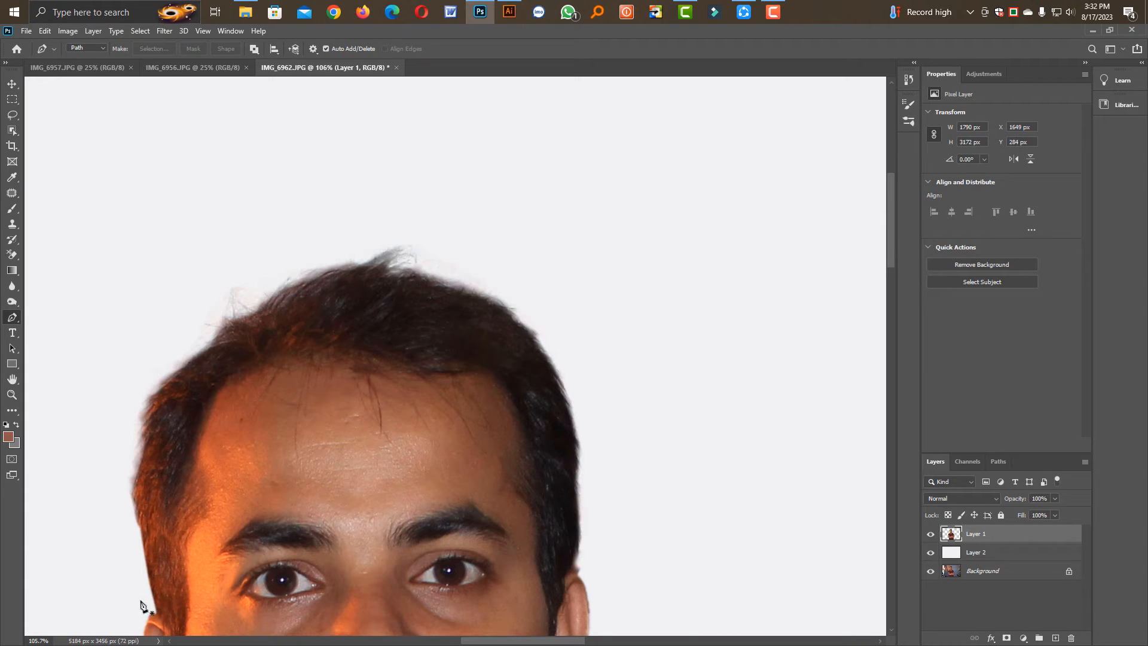
Select the darker areas of the forehead, face and ear with the Lasso tool, extending down to the upper neck
{"action": "key", "text": "i"}
{"action": "scroll", "coordinate": [391, 380], "scroll_direction": "down", "scroll_amount": 4}
{"action": "scroll", "coordinate": [448, 415], "scroll_direction": "down", "scroll_amount": 2}
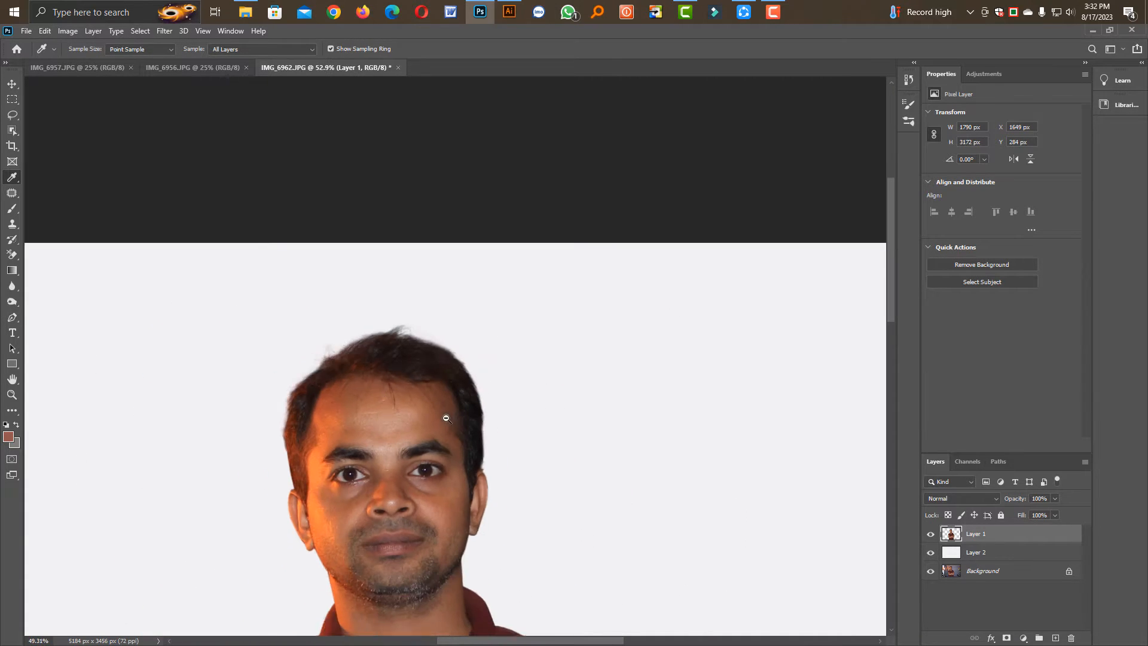
{"action": "scroll", "coordinate": [421, 369], "scroll_direction": "up", "scroll_amount": 3}
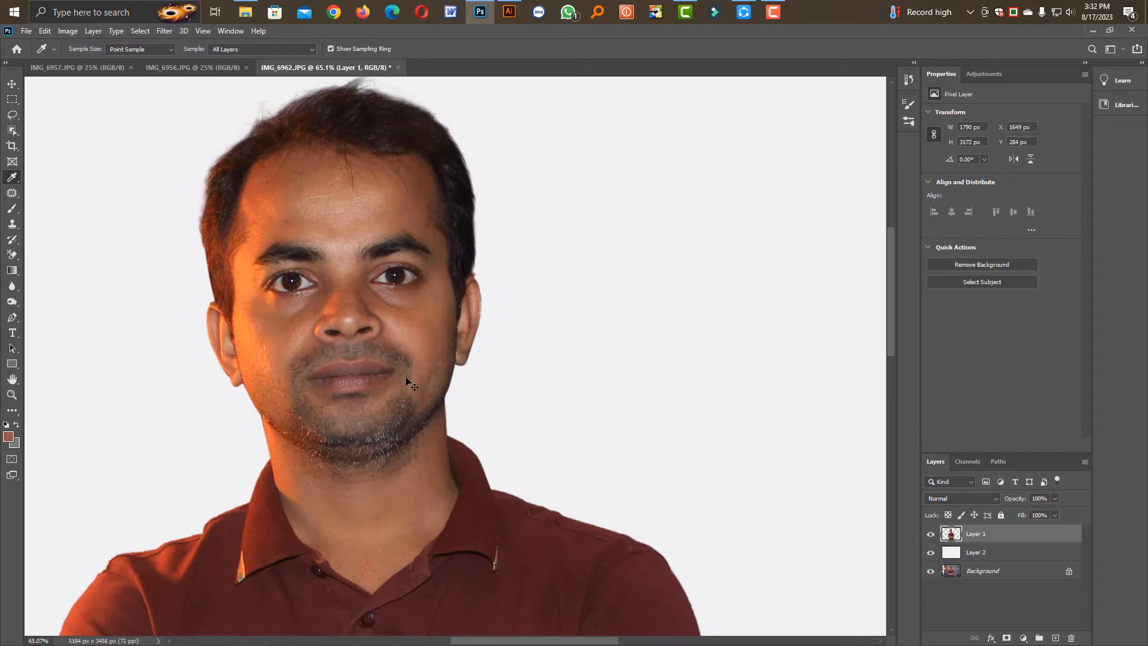
{"action": "left_click", "coordinate": [12, 112]}
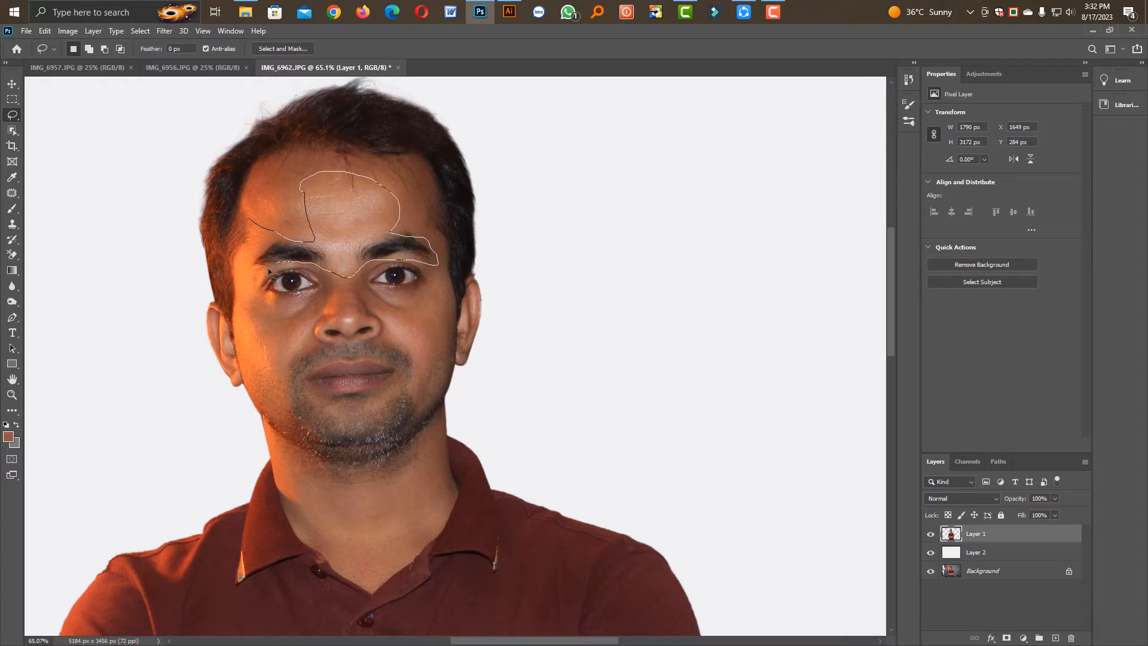
{"action": "left_click_drag", "start_coordinate": [290, 319], "coordinate": [260, 336]}
{"action": "mouse_move", "coordinate": [249, 374]}
{"action": "left_mouse_down"}
{"action": "mouse_move", "coordinate": [255, 426]}
{"action": "mouse_move", "coordinate": [310, 484]}
{"action": "mouse_move", "coordinate": [381, 478]}
{"action": "mouse_move", "coordinate": [461, 403]}
{"action": "mouse_move", "coordinate": [497, 331]}
{"action": "mouse_move", "coordinate": [491, 271]}
{"action": "mouse_move", "coordinate": [464, 277]}
{"action": "mouse_move", "coordinate": [458, 328]}
{"action": "mouse_move", "coordinate": [436, 174]}
{"action": "mouse_move", "coordinate": [372, 144]}
{"action": "mouse_move", "coordinate": [276, 157]}
{"action": "mouse_move", "coordinate": [265, 202]}
{"action": "mouse_move", "coordinate": [224, 241]}
{"action": "left_mouse_up"}
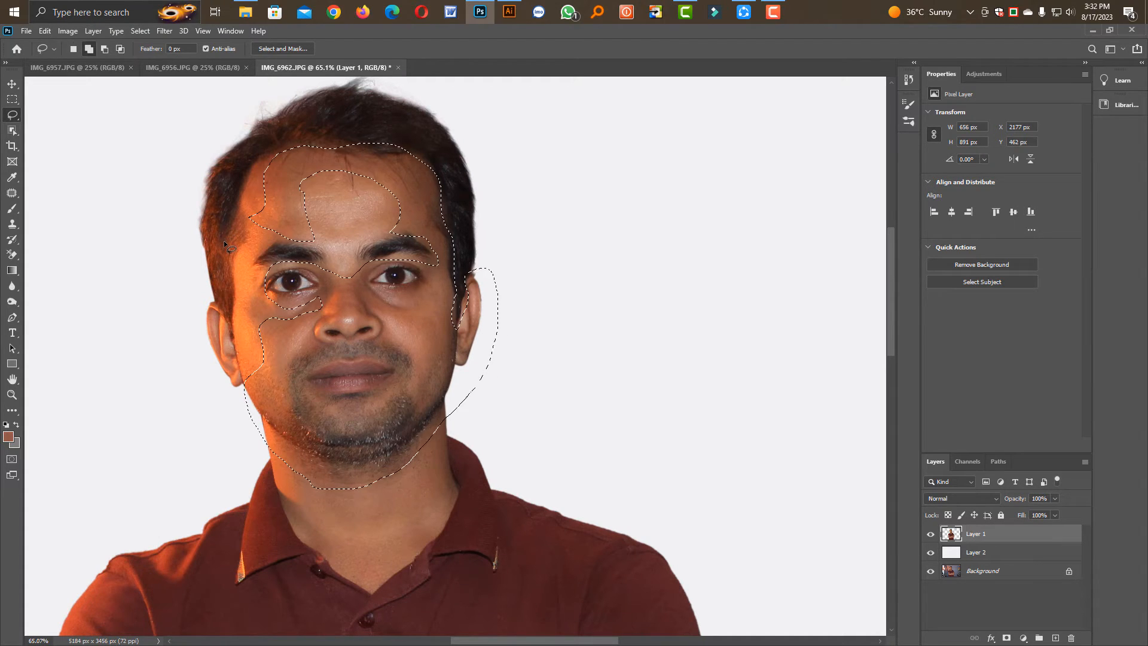
Feather the face selection by 50 pixels
{"action": "key", "text": "shift+F6"}
{"action": "type", "text": "20"}
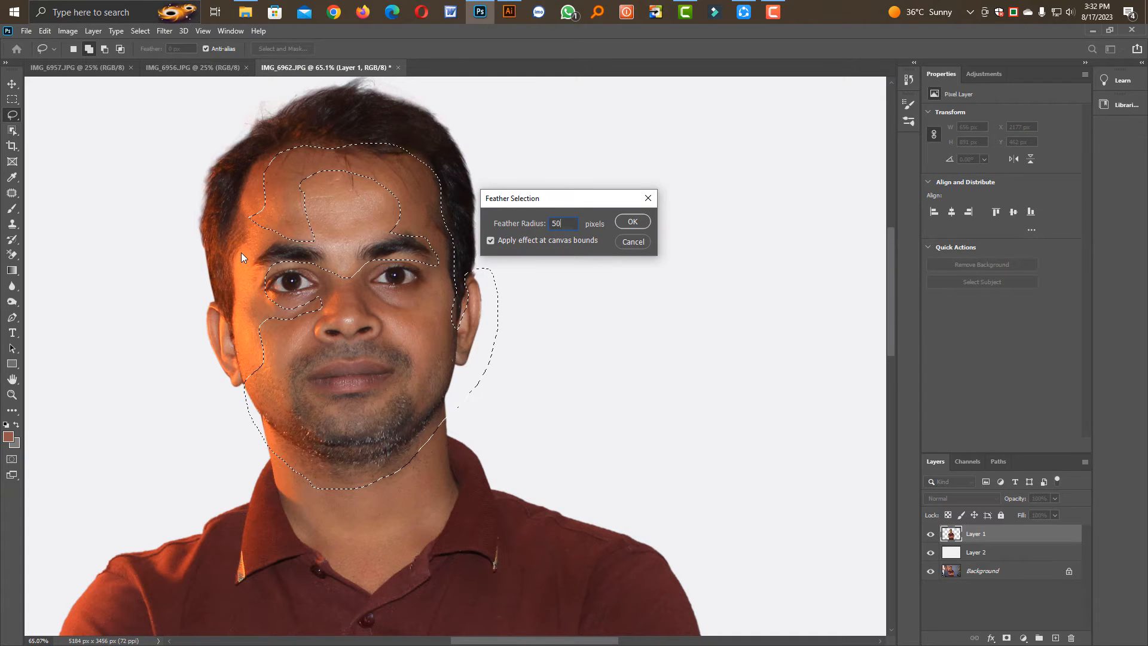
{"action": "key", "text": "Return"}
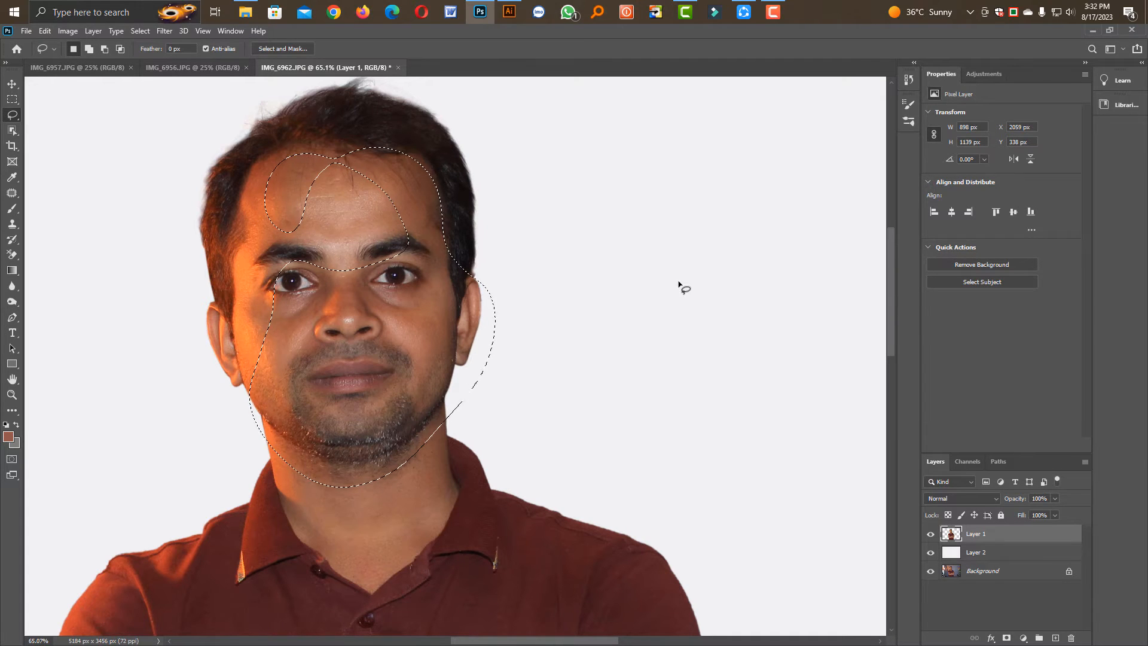
Brighten the selected face area with Curves by raising the midtones of the RGB curve
{"action": "key", "text": "ctrl+alt+m"}
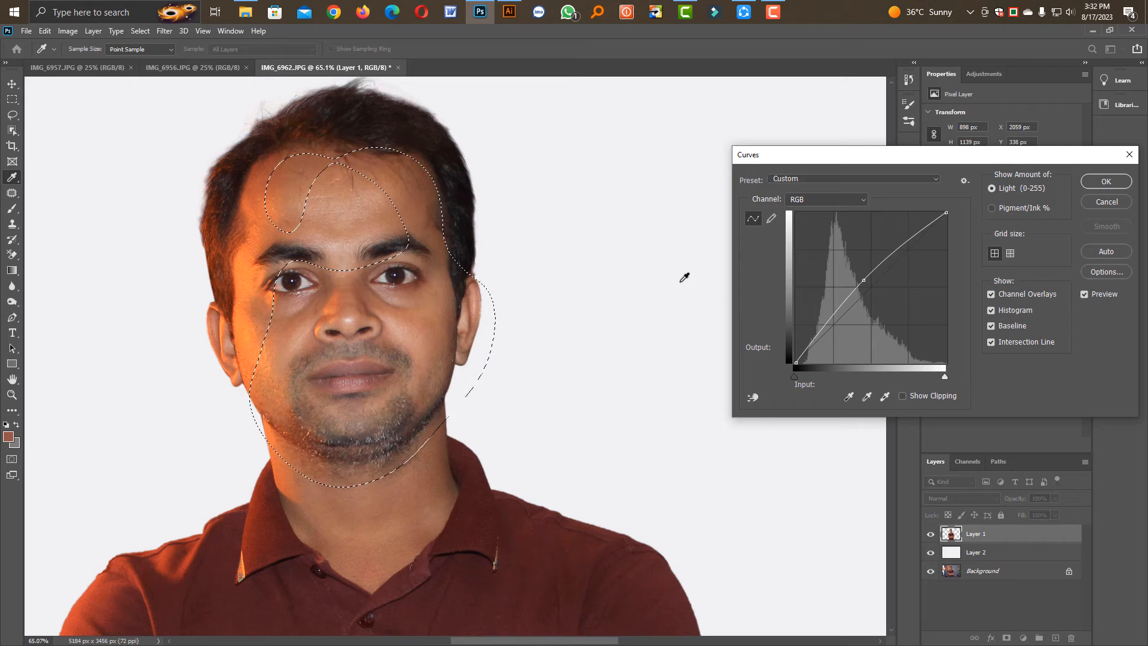
{"action": "left_click_drag", "start_coordinate": [863, 280], "coordinate": [855, 275]}
{"action": "left_click", "coordinate": [855, 275]}
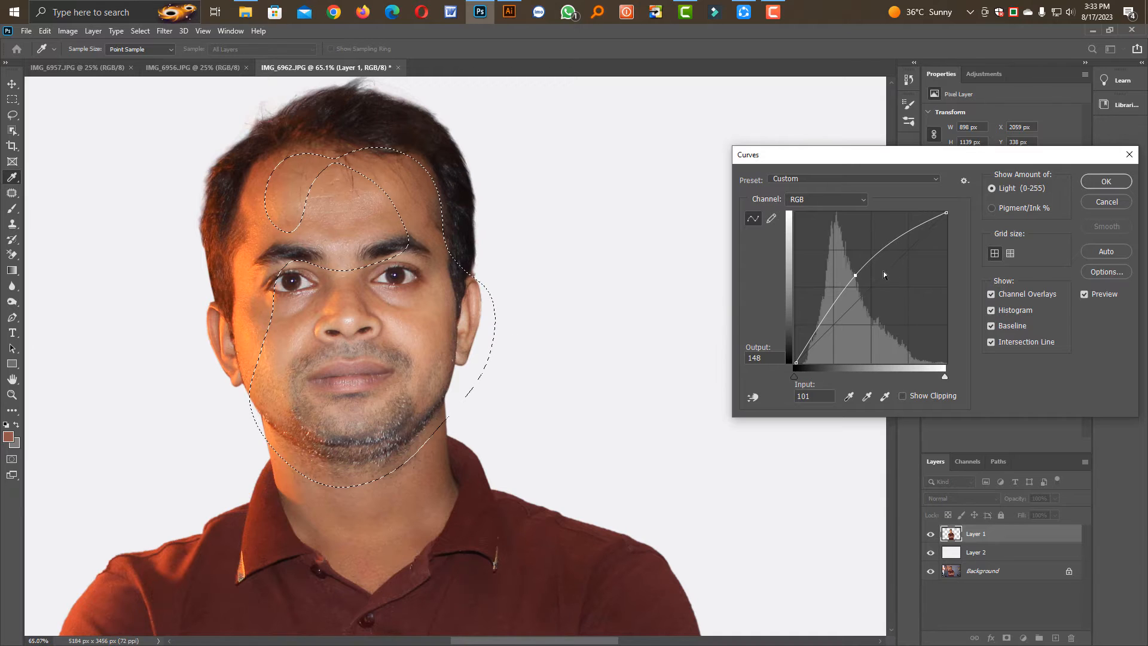
{"action": "mouse_move", "coordinate": [851, 279]}
{"action": "left_mouse_down"}
{"action": "mouse_move", "coordinate": [864, 282]}
{"action": "mouse_move", "coordinate": [862, 269]}
{"action": "left_mouse_up"}
{"action": "left_click", "coordinate": [1093, 184]}
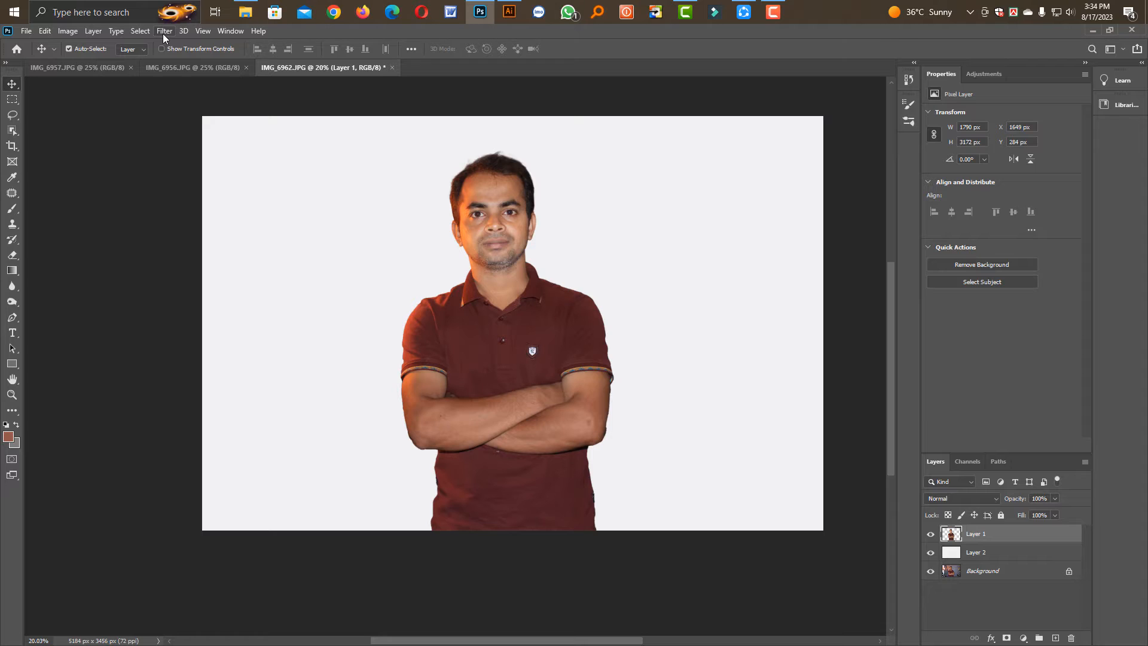
Open Layer 1 in the Camera Raw Filter and apply the automatic tone adjustments to the man
{"action": "left_click", "coordinate": [164, 31]}
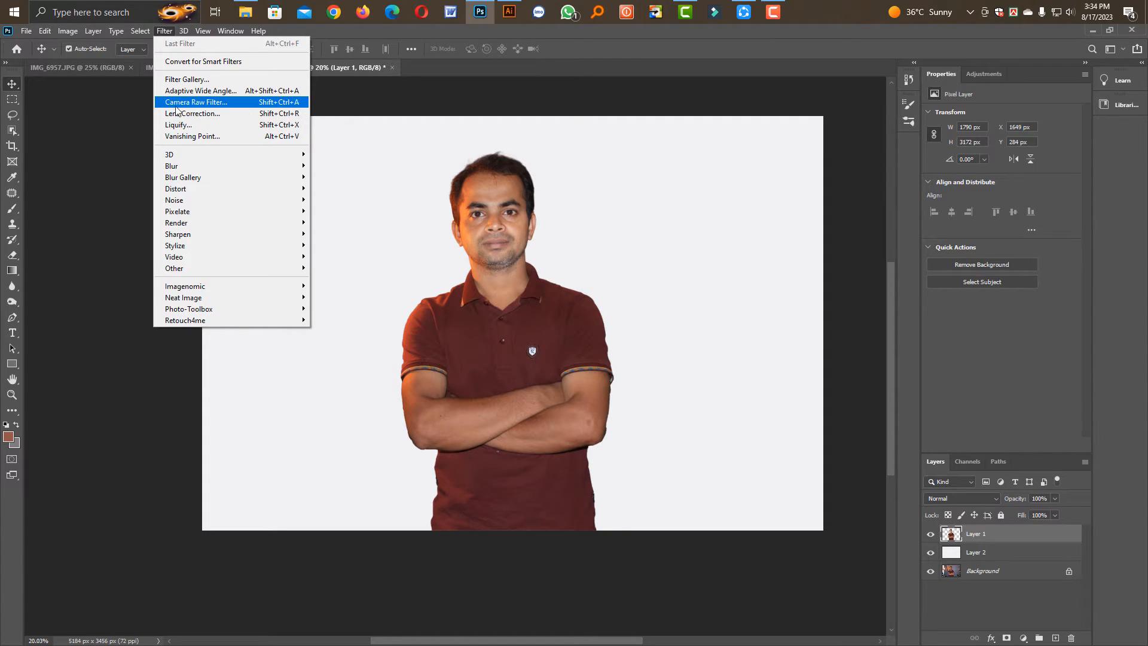
{"action": "left_click", "coordinate": [211, 106]}
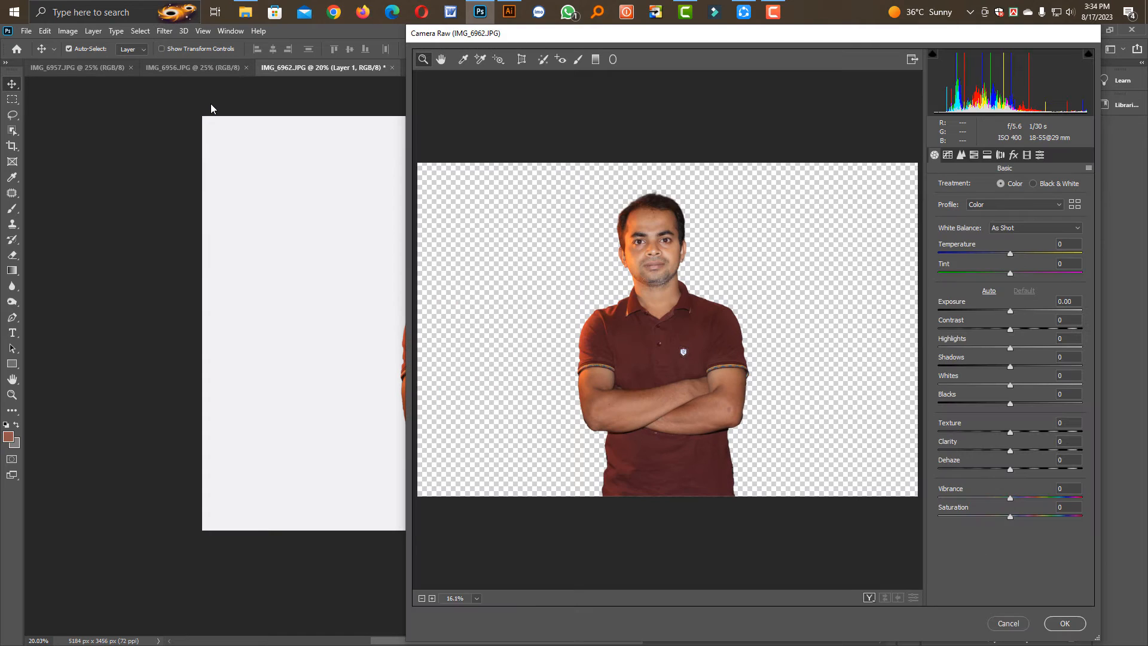
{"action": "left_click_drag", "start_coordinate": [626, 38], "coordinate": [385, 39]}
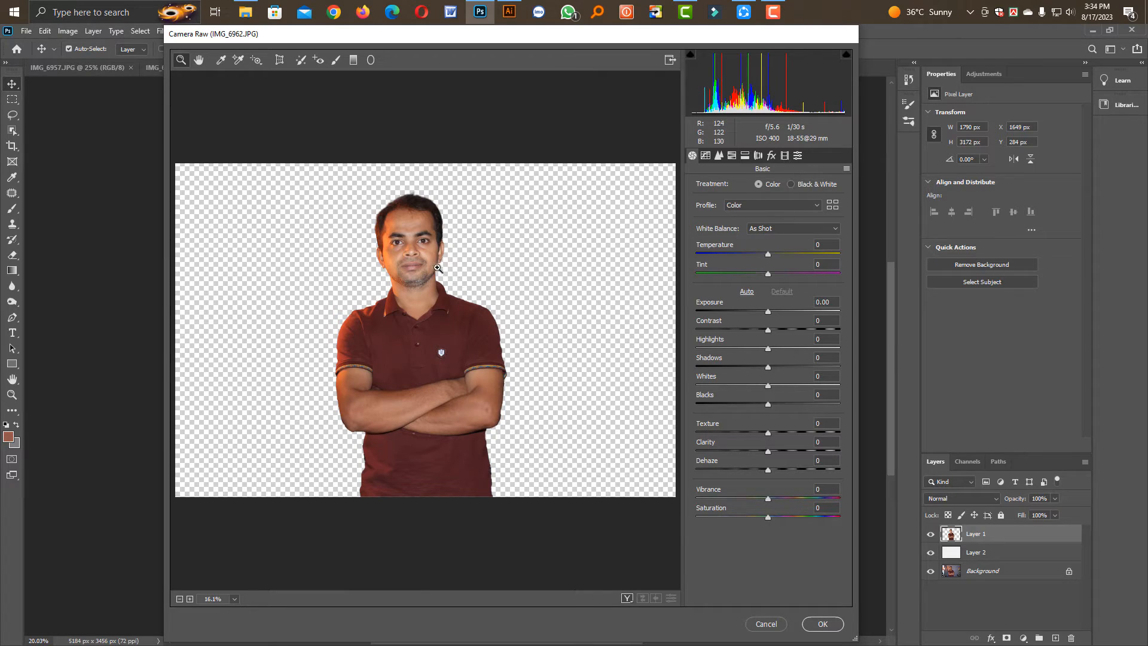
{"action": "scroll", "coordinate": [420, 258], "scroll_direction": "up", "scroll_amount": 6}
{"action": "scroll", "coordinate": [451, 331], "scroll_direction": "down", "scroll_amount": 3}
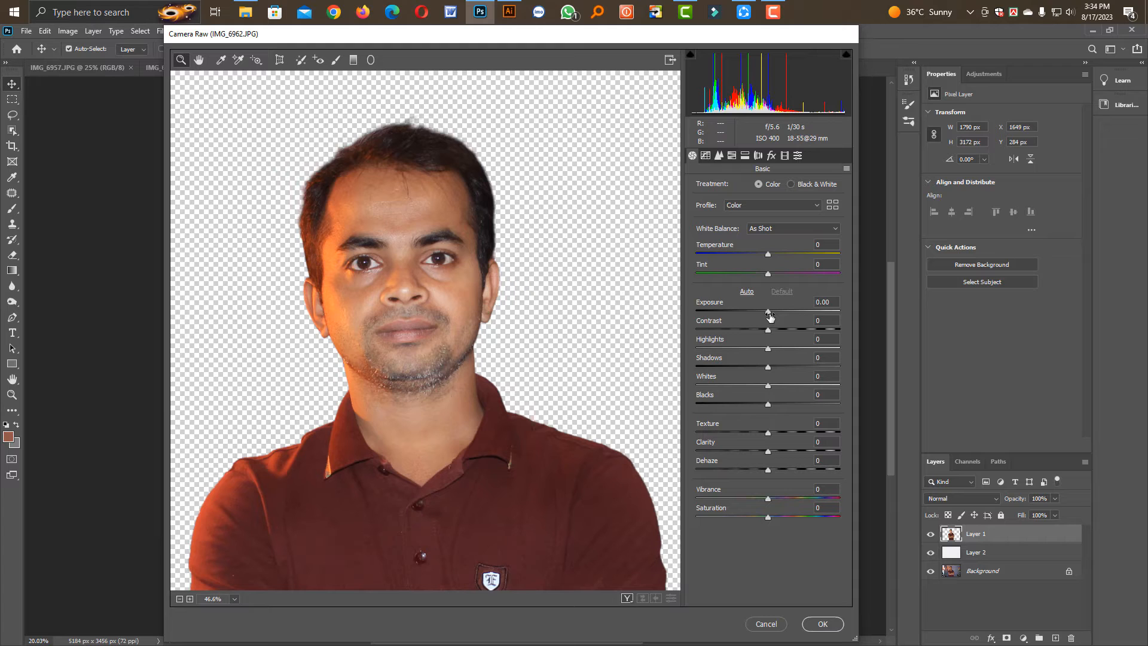
{"action": "mouse_move", "coordinate": [769, 315]}
{"action": "left_mouse_down"}
{"action": "mouse_move", "coordinate": [750, 318]}
{"action": "mouse_move", "coordinate": [772, 321]}
{"action": "left_mouse_up"}
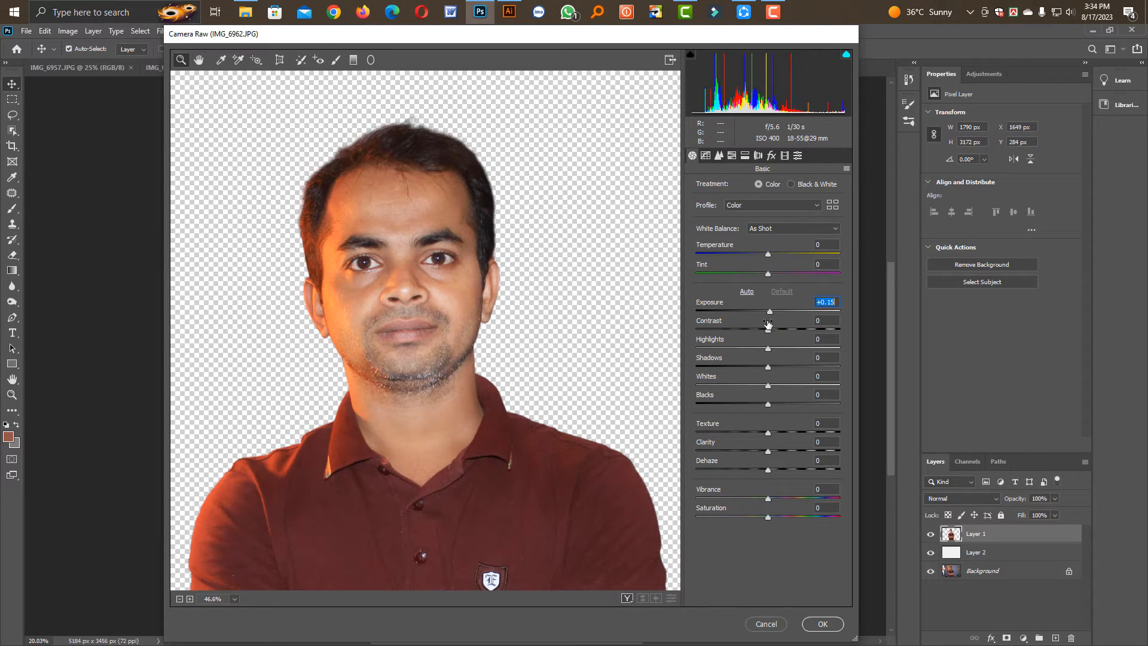
{"action": "left_click", "coordinate": [748, 292]}
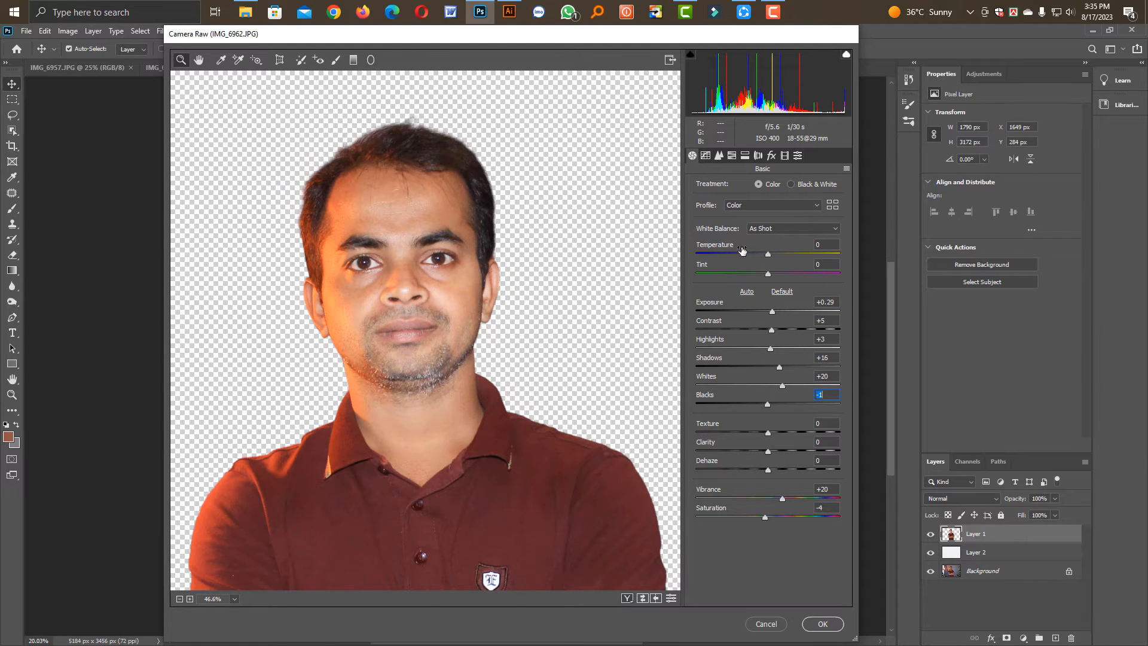
Reset the automatic tone adjustments, and set temperature -8, tint -4, exposure +0.10, contrast +14 and blacks -13 for the man
{"action": "left_click", "coordinate": [781, 292]}
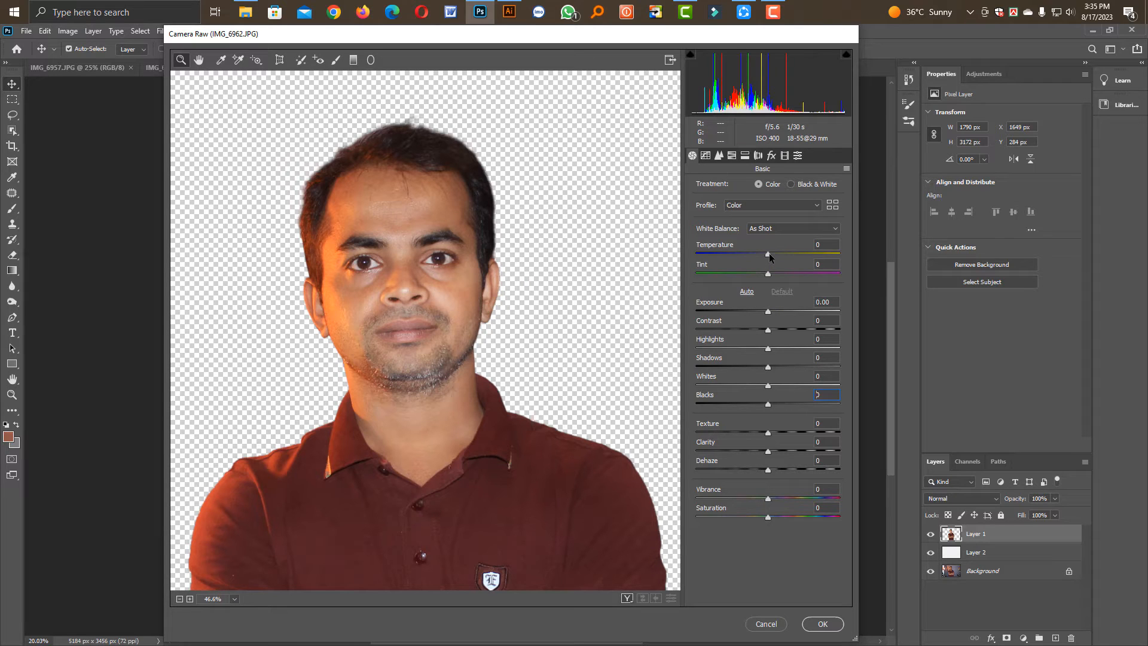
{"action": "mouse_move", "coordinate": [770, 258]}
{"action": "left_mouse_down"}
{"action": "mouse_move", "coordinate": [757, 263]}
{"action": "mouse_move", "coordinate": [764, 273]}
{"action": "left_mouse_up"}
{"action": "left_click_drag", "start_coordinate": [768, 312], "coordinate": [778, 339]}
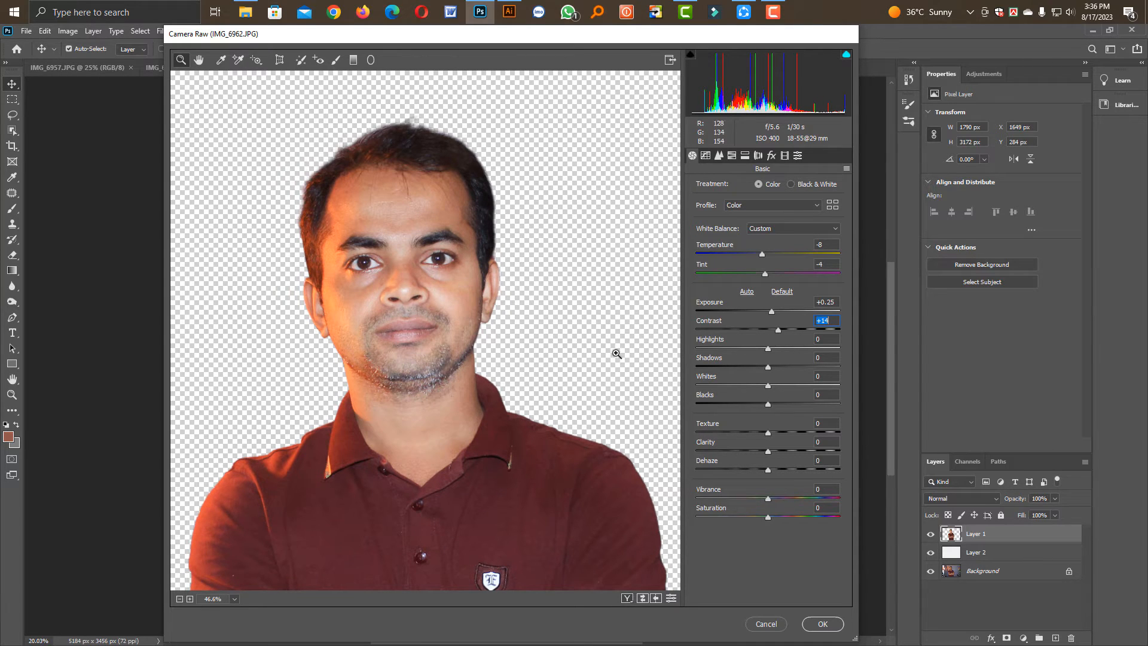
{"action": "left_click_drag", "start_coordinate": [771, 312], "coordinate": [769, 312]}
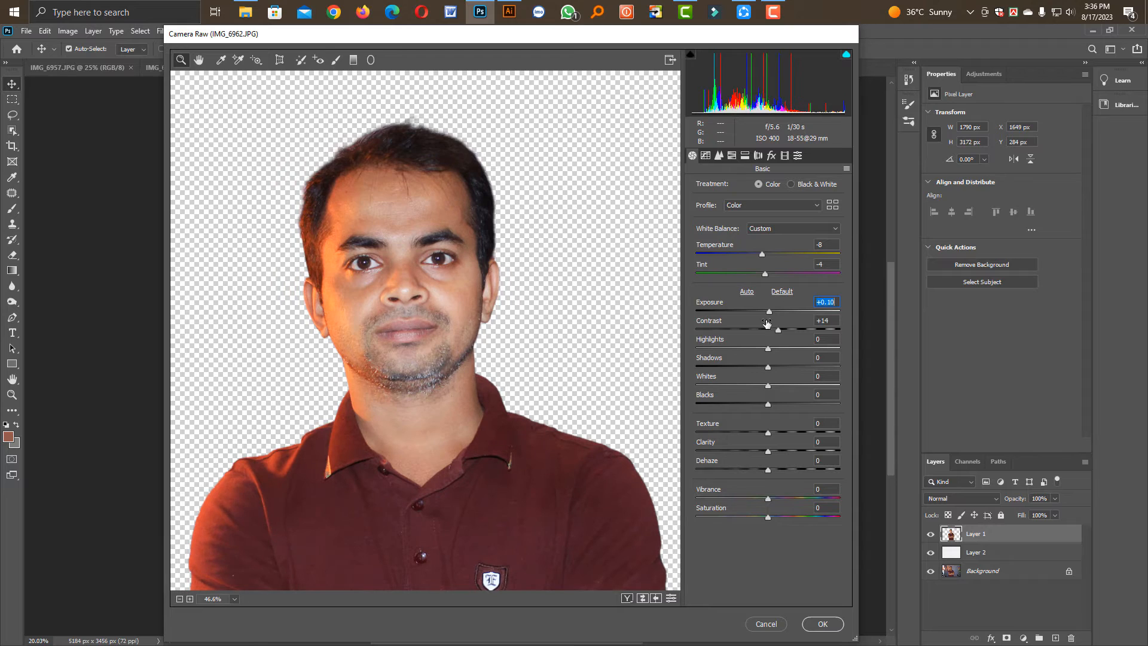
{"action": "mouse_move", "coordinate": [768, 406]}
{"action": "left_mouse_down"}
{"action": "mouse_move", "coordinate": [741, 405]}
{"action": "mouse_move", "coordinate": [781, 405]}
{"action": "mouse_move", "coordinate": [759, 404]}
{"action": "left_mouse_up"}
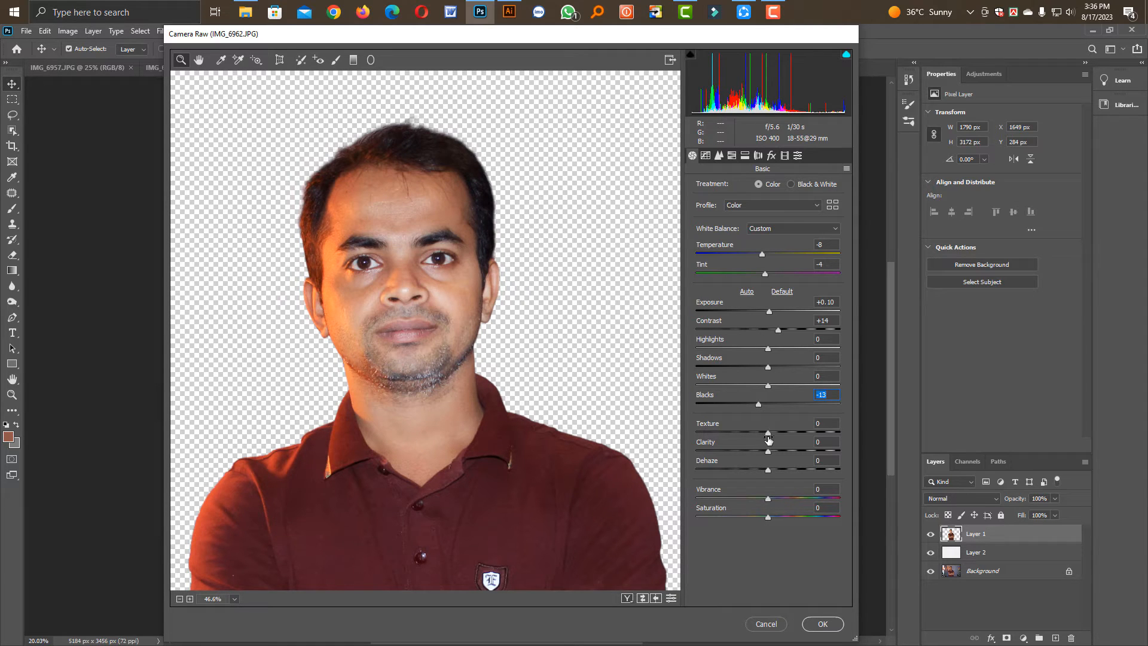
Soften the man's skin with a texture of -18 and set the clarity to +15
{"action": "left_click_drag", "start_coordinate": [768, 433], "coordinate": [771, 432]}
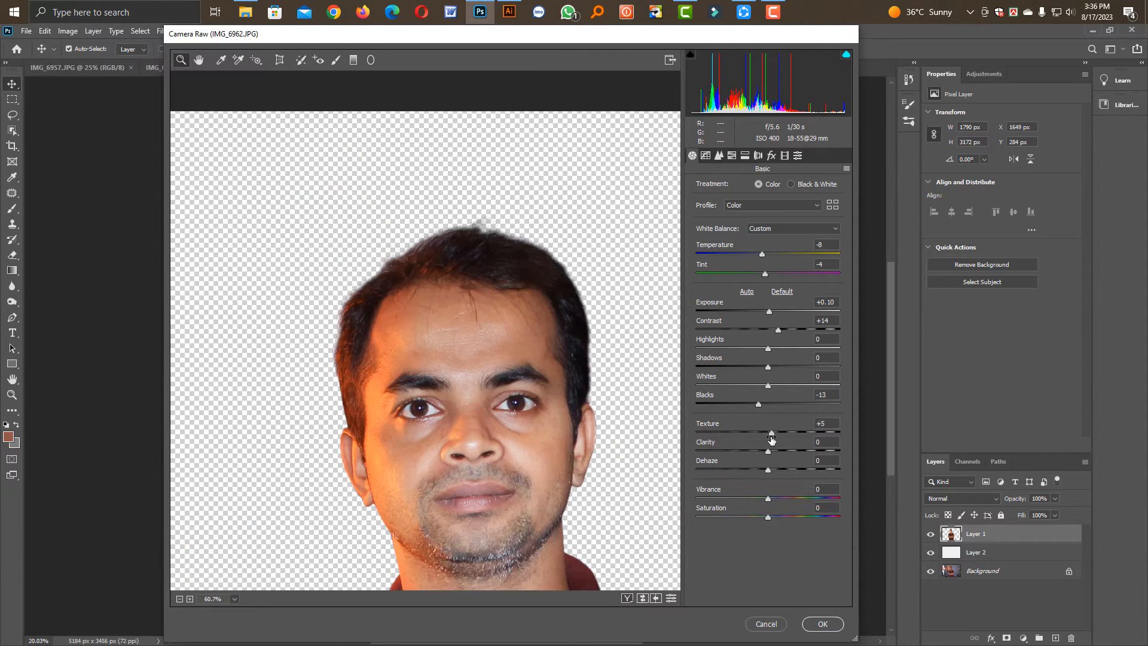
{"action": "left_click", "coordinate": [817, 423]}
{"action": "type", "text": "0"}
{"action": "left_click", "coordinate": [506, 423]}
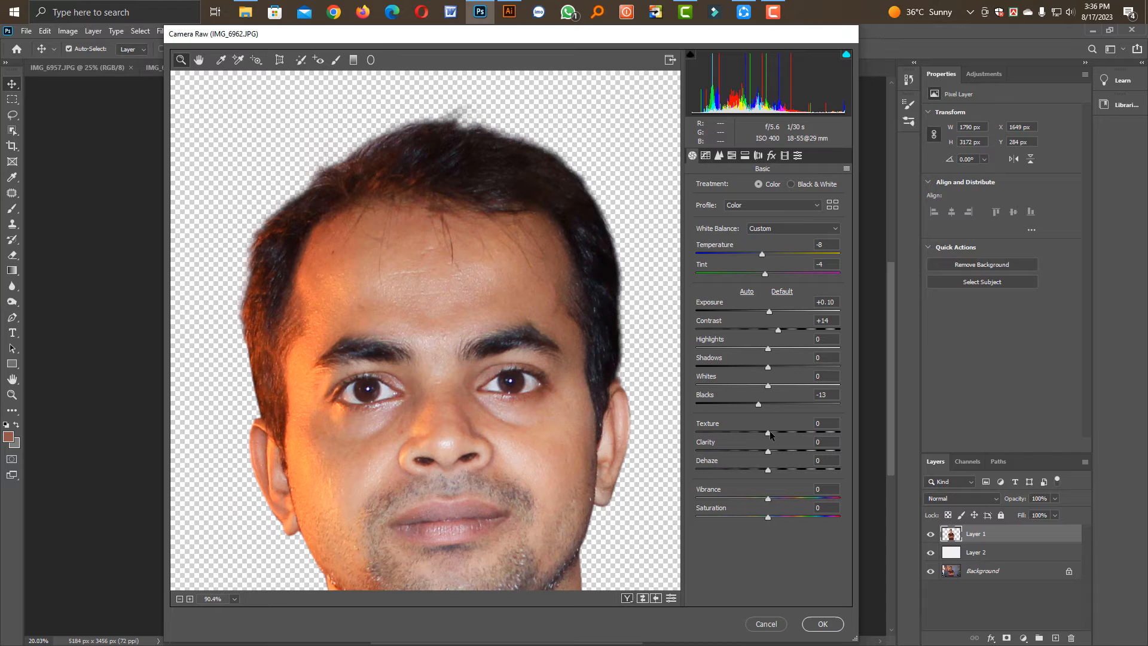
{"action": "left_click_drag", "start_coordinate": [779, 432], "coordinate": [741, 432]}
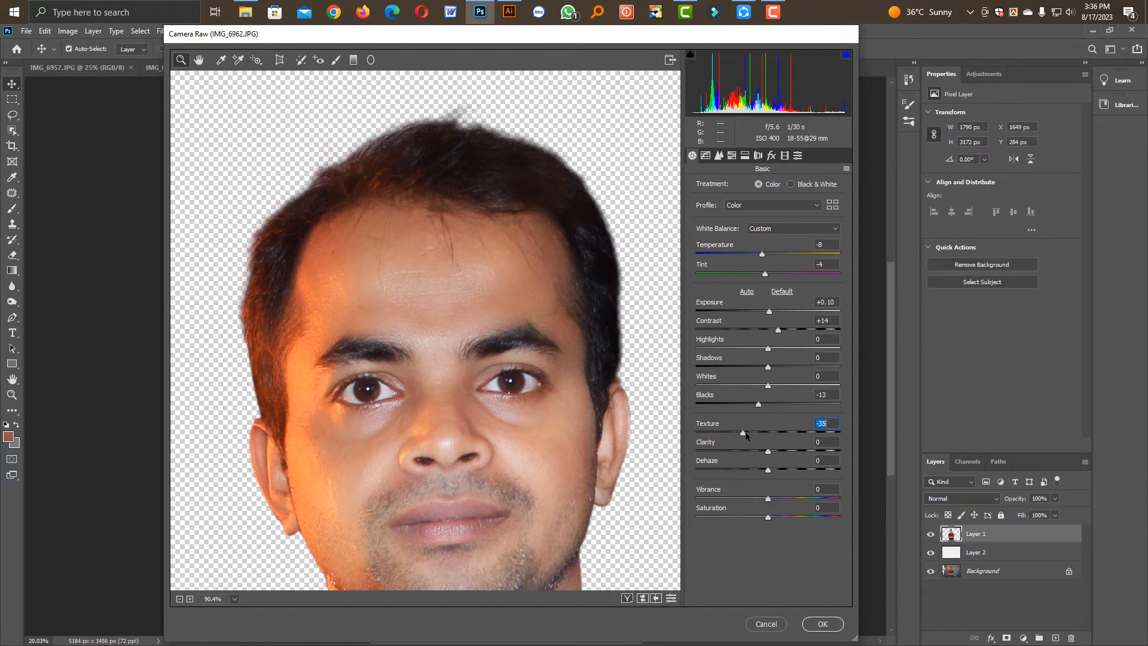
{"action": "left_click_drag", "start_coordinate": [745, 432], "coordinate": [755, 434]}
{"action": "left_click_drag", "start_coordinate": [768, 449], "coordinate": [779, 456]}
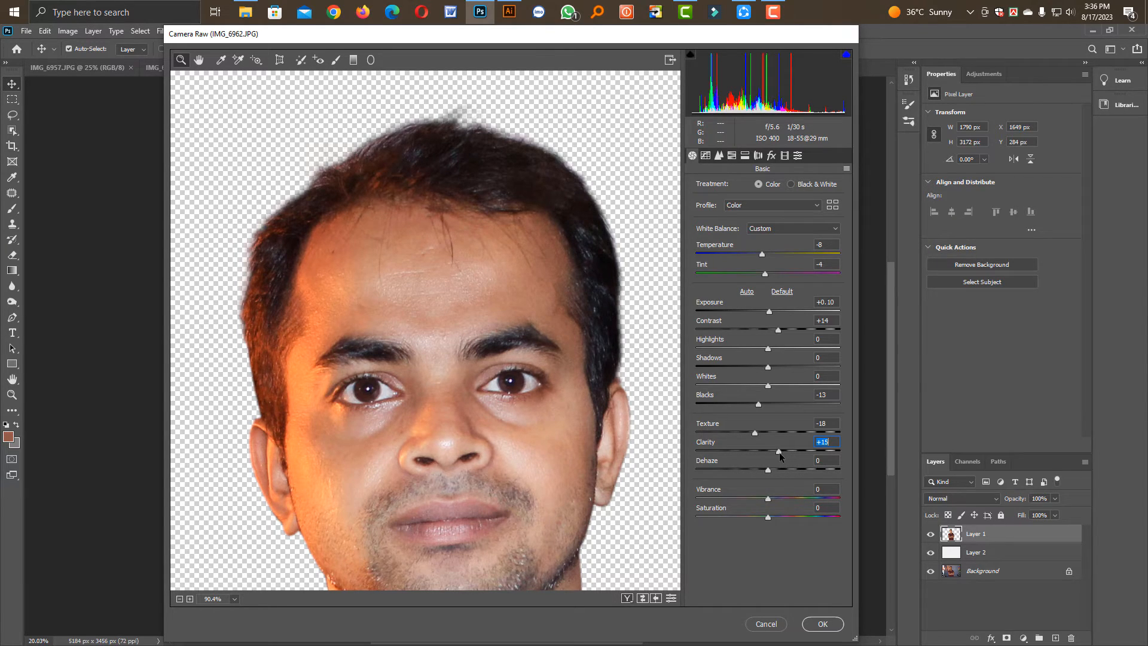
Raise the man's vibrance to +52 and apply the Camera Raw adjustments to Layer 1
{"action": "key", "text": "ctrl+minus"}
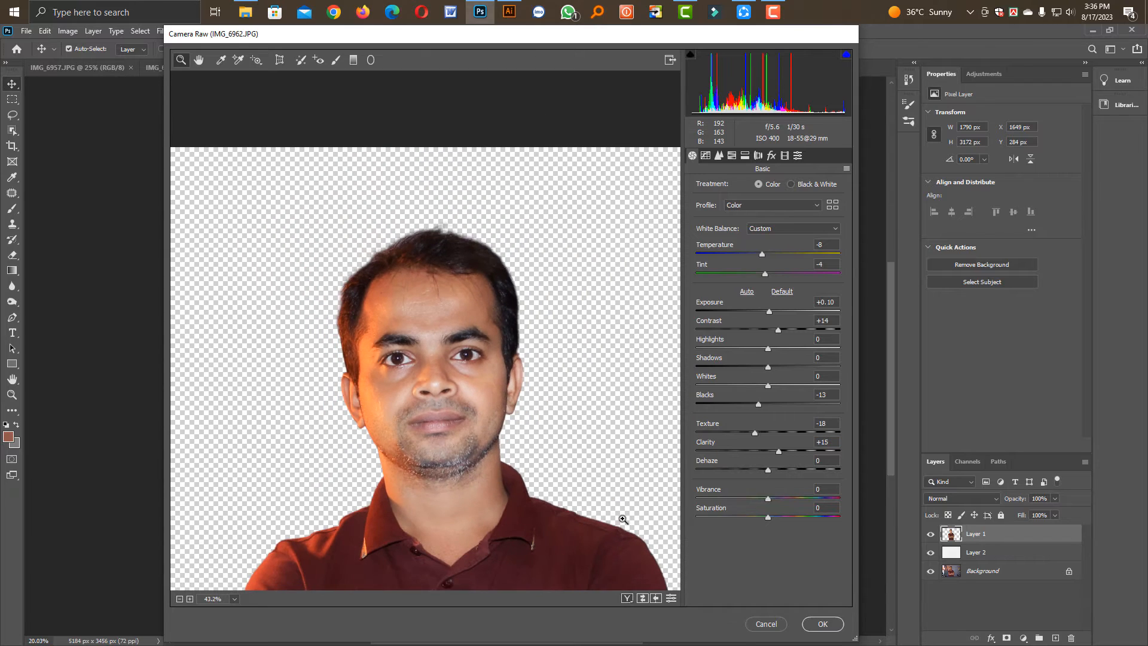
{"action": "left_click_drag", "start_coordinate": [768, 498], "coordinate": [797, 509]}
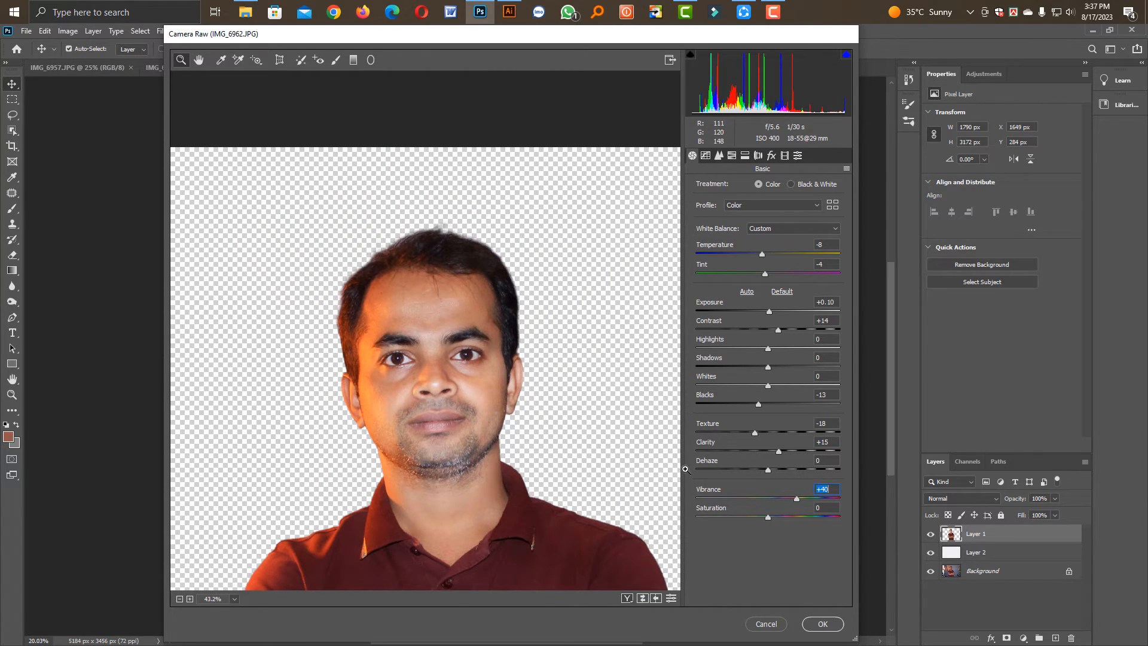
{"action": "left_click_drag", "start_coordinate": [795, 498], "coordinate": [805, 498]}
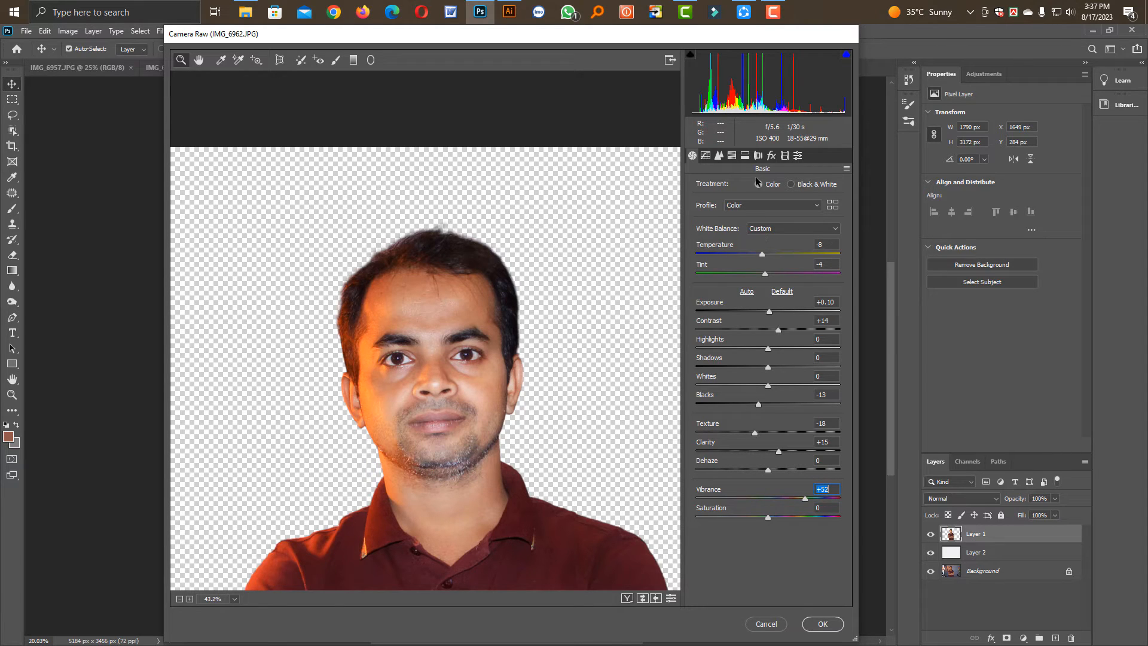
{"action": "left_click_drag", "start_coordinate": [531, 536], "coordinate": [479, 508]}
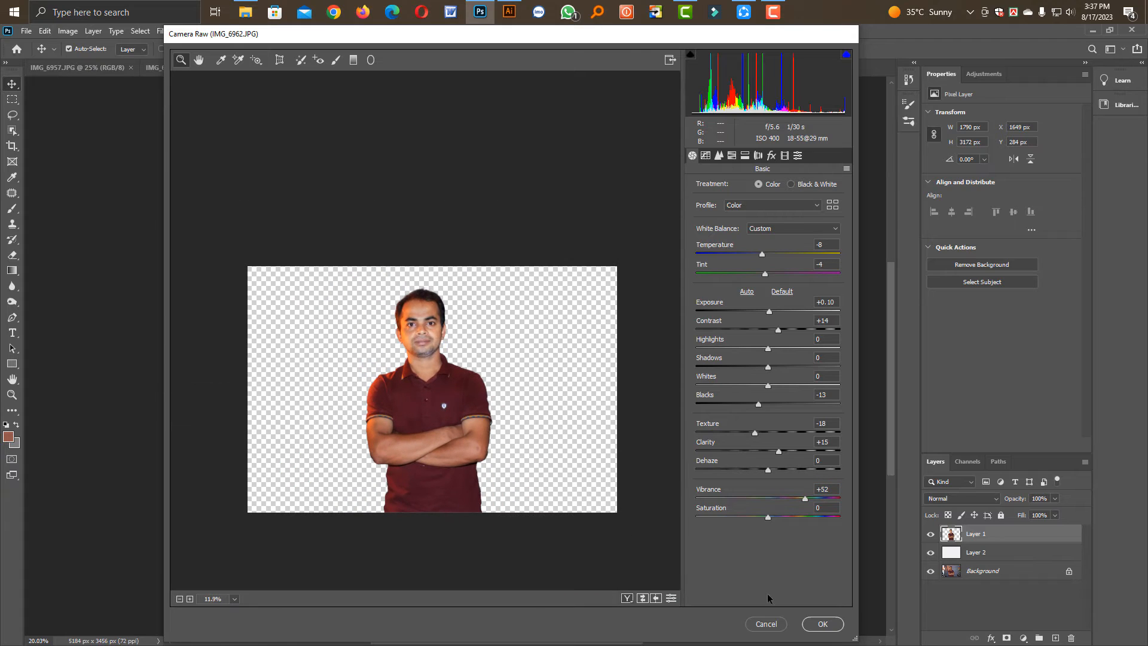
{"action": "left_click", "coordinate": [823, 624]}
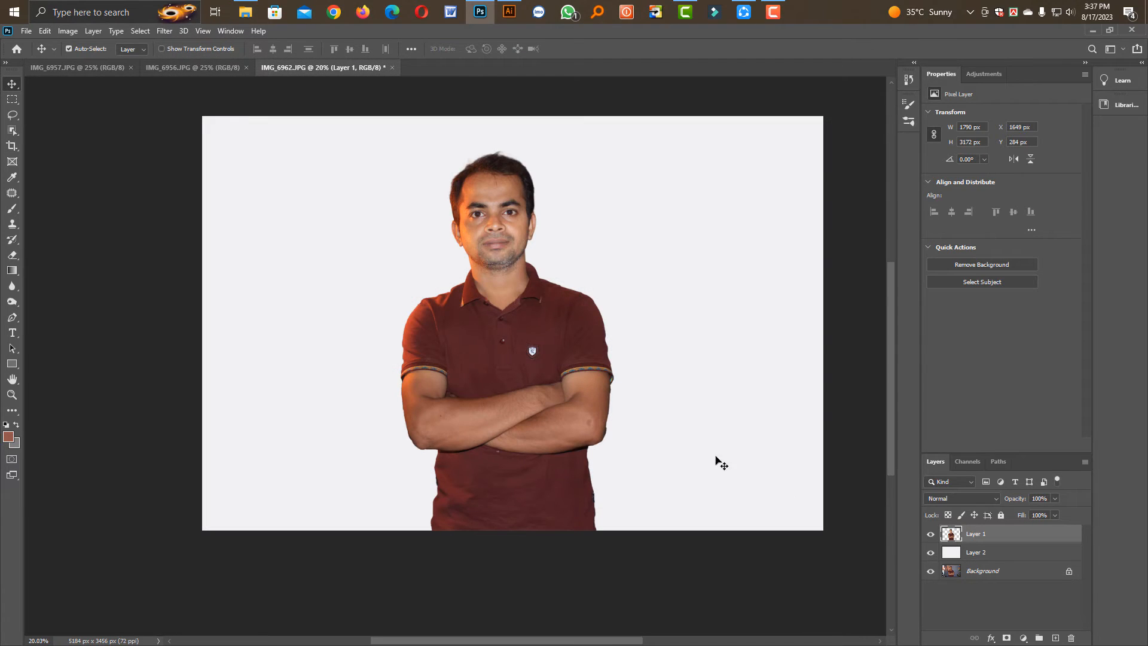
Hide the plain Layer 2 and toggle Layer 1's visibility to compare the retouched man with the original photo
{"action": "left_click", "coordinate": [931, 553]}
{"action": "left_click", "coordinate": [933, 536]}
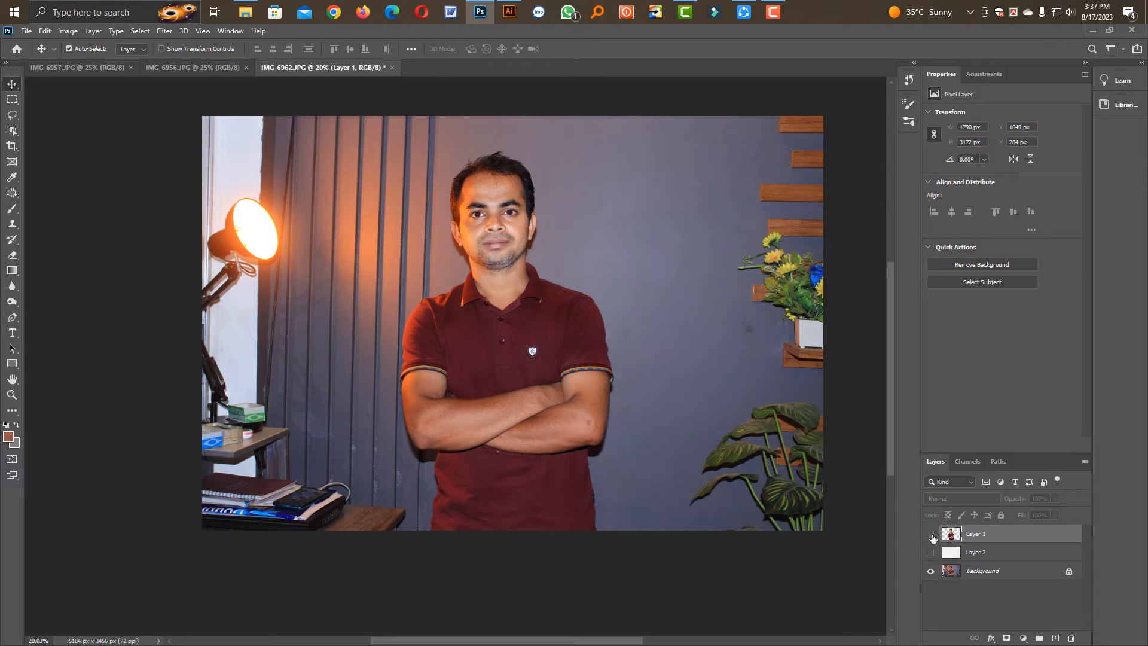
{"action": "left_click", "coordinate": [932, 536]}
{"action": "left_click", "coordinate": [932, 537]}
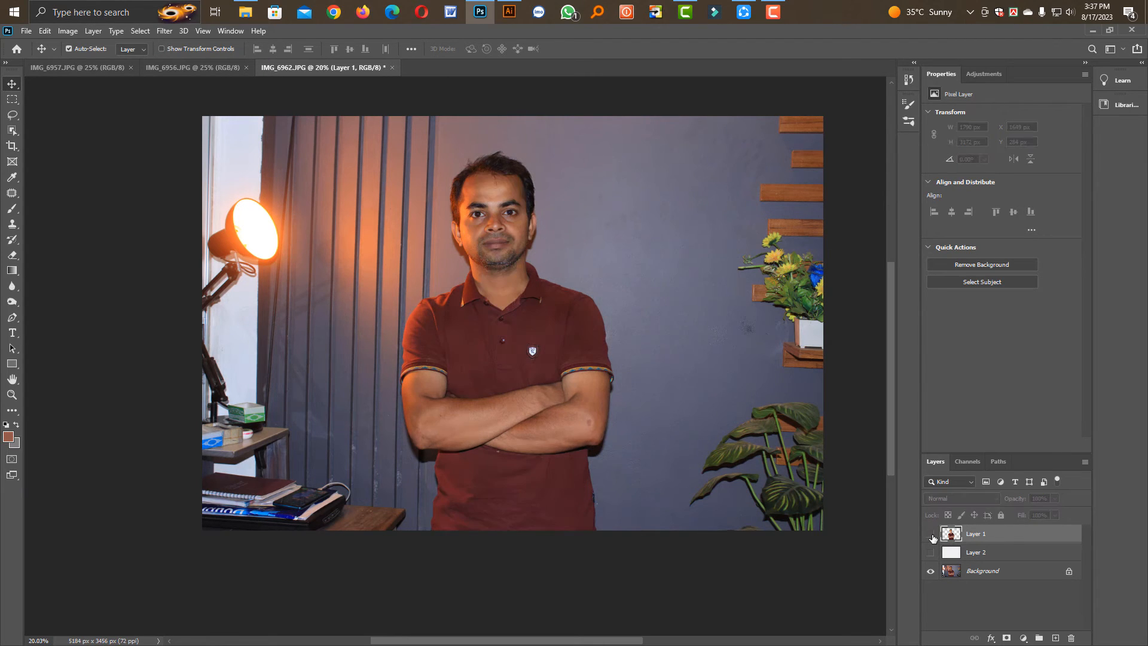
{"action": "left_click", "coordinate": [932, 537]}
{"action": "left_click", "coordinate": [930, 534]}
{"action": "left_click", "coordinate": [930, 534]}
Duplicate the Background layer and apply a Lens Blur with radius 68, blade curvature 16 and rotation 126 to the copy
{"action": "left_click", "coordinate": [977, 572]}
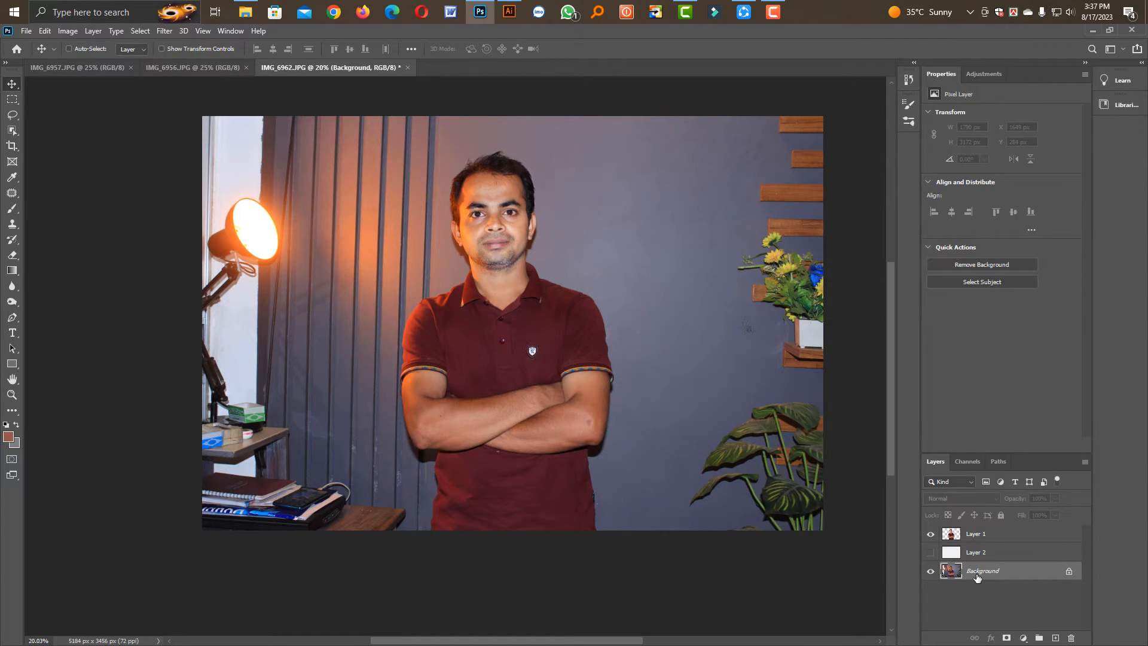
{"action": "key", "text": "ctrl+j"}
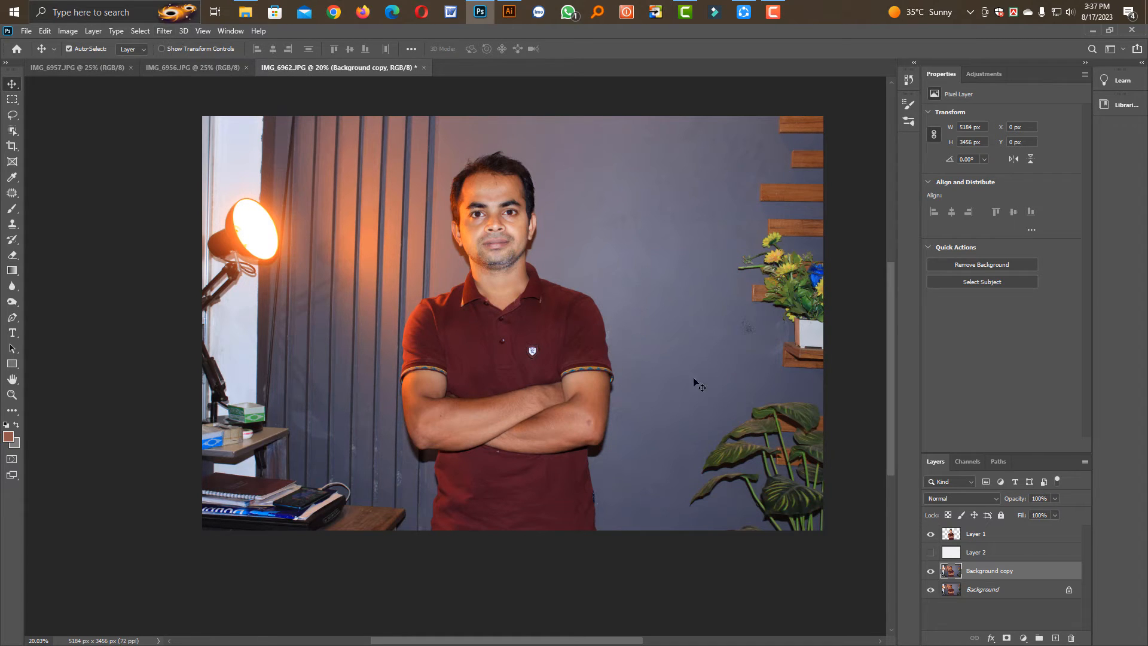
{"action": "left_click", "coordinate": [163, 32]}
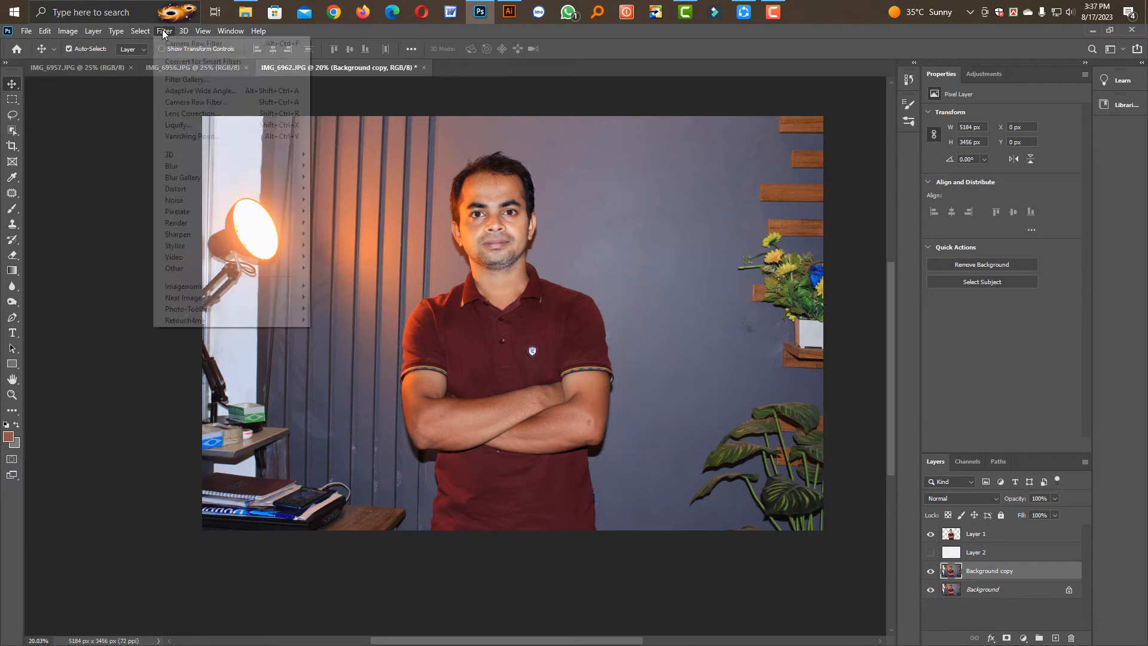
{"action": "mouse_move", "coordinate": [215, 167]}
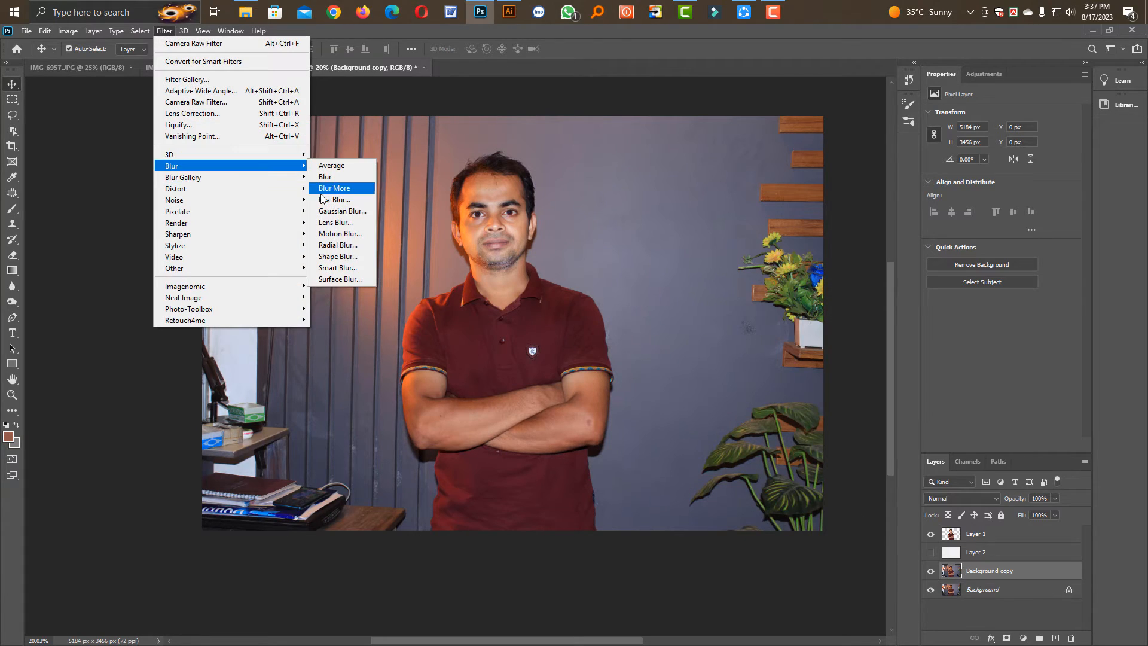
{"action": "left_click", "coordinate": [335, 222]}
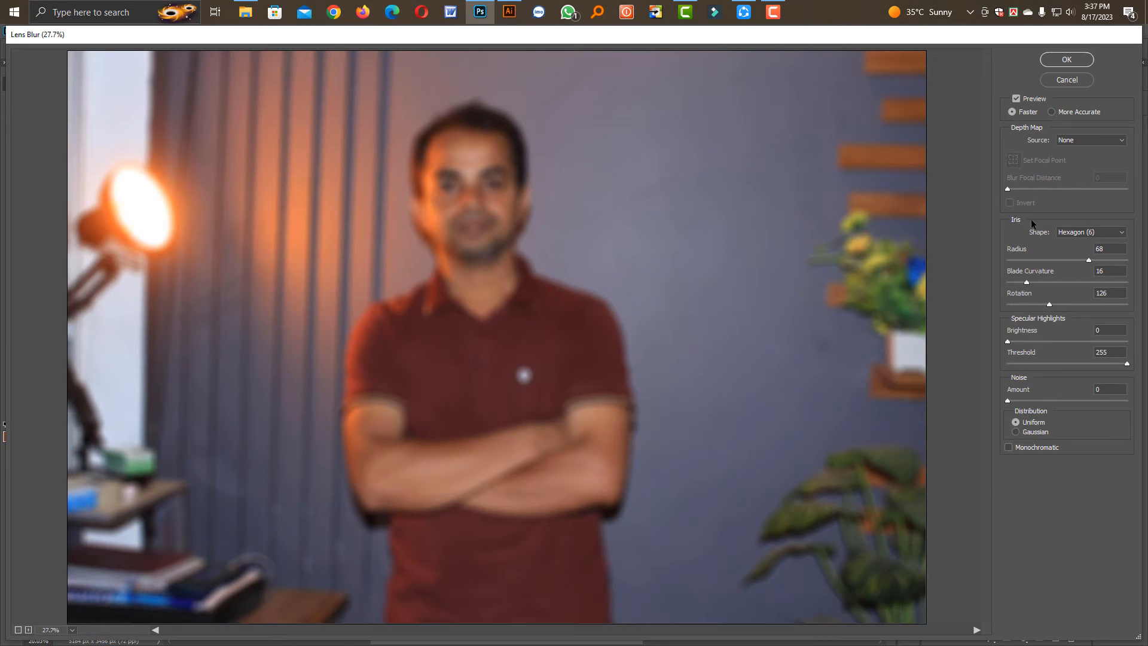
{"action": "left_click", "coordinate": [1066, 59]}
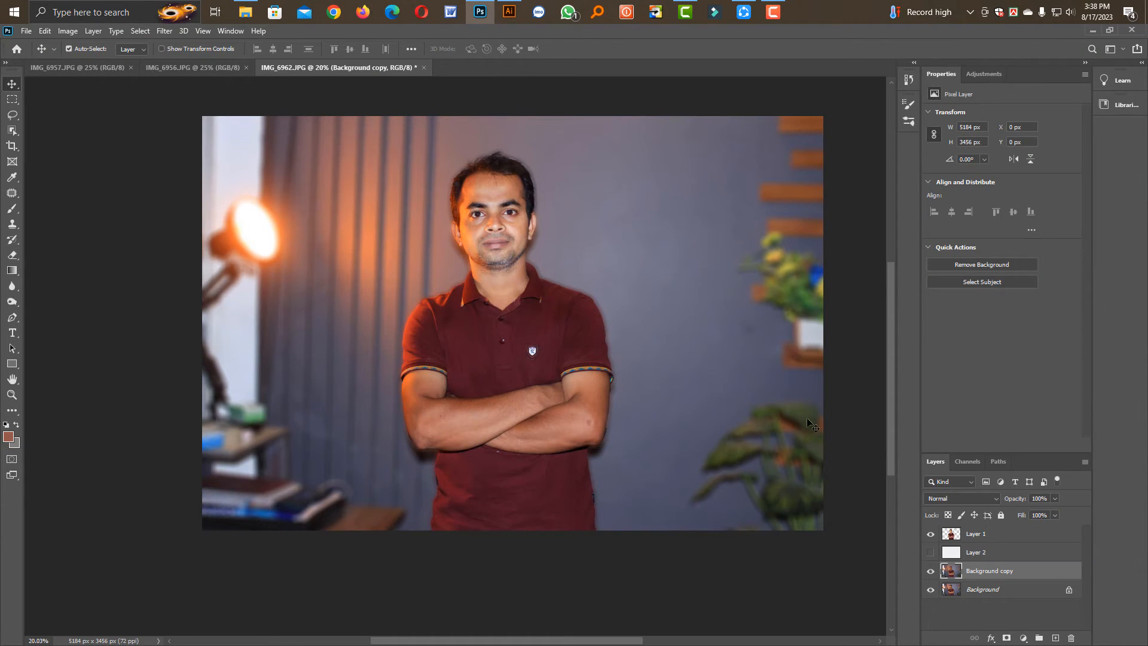
Open the blurred background copy in the Camera Raw Filter and set the temperature to -27 and exposure to -1.30
{"action": "left_click", "coordinate": [163, 32]}
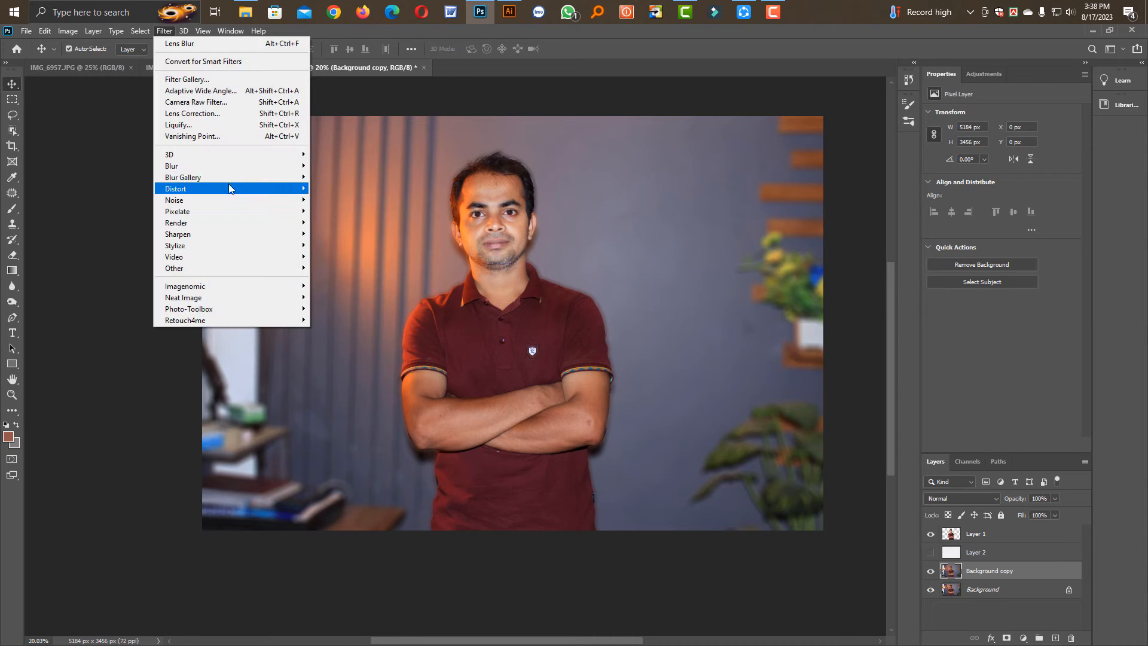
{"action": "left_click", "coordinate": [226, 104]}
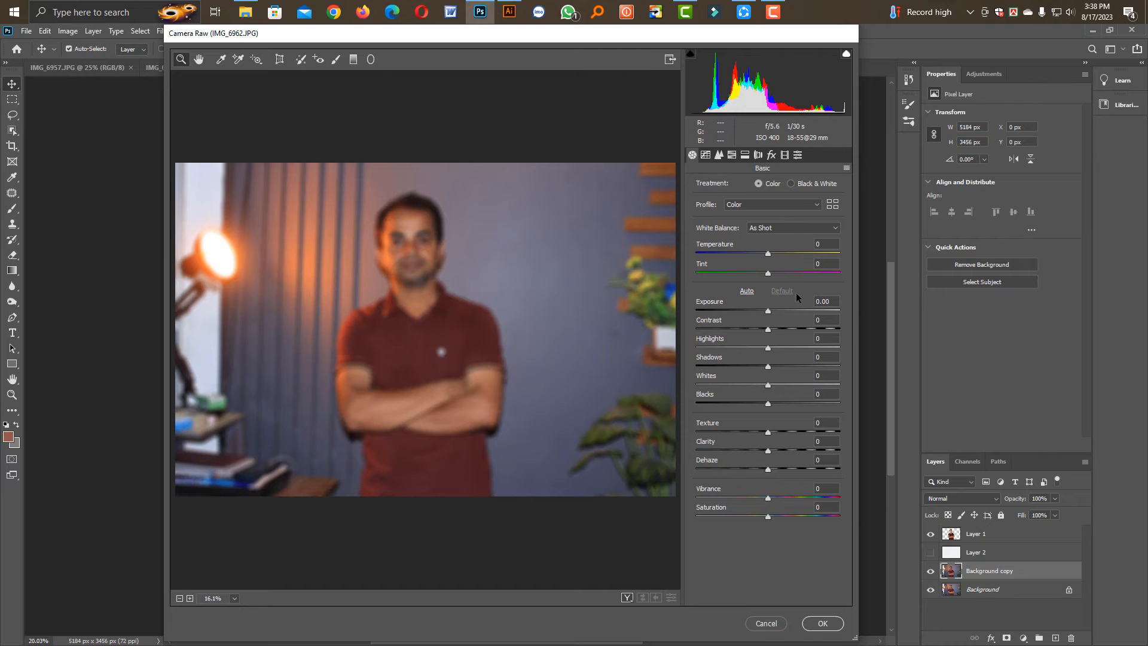
{"action": "mouse_move", "coordinate": [767, 252]}
{"action": "left_mouse_down"}
{"action": "mouse_move", "coordinate": [739, 253]}
{"action": "mouse_move", "coordinate": [748, 256]}
{"action": "left_mouse_up"}
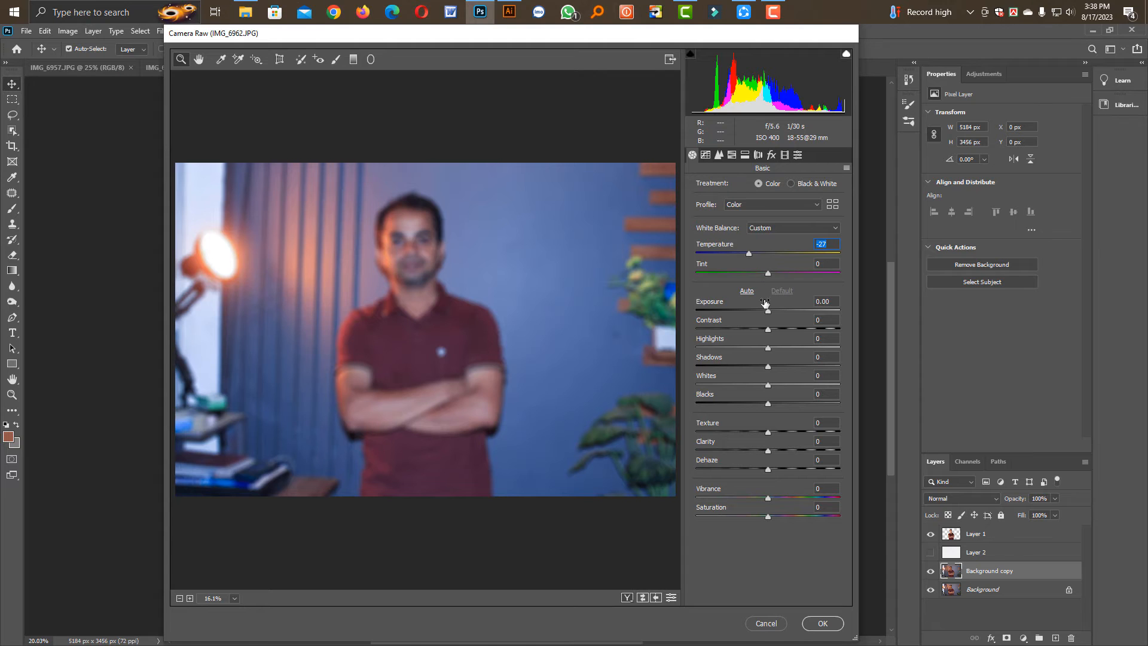
{"action": "left_click_drag", "start_coordinate": [768, 310], "coordinate": [750, 309]}
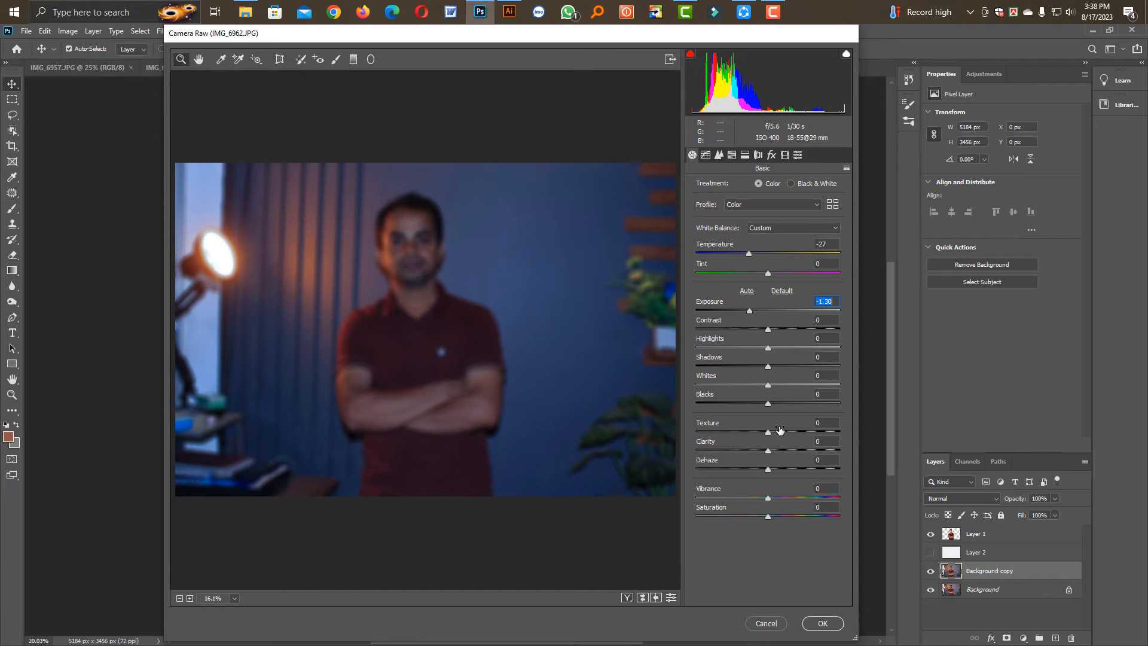
Set the background's texture to -28 and vibrance to +70, and warm its temperature slightly
{"action": "mouse_move", "coordinate": [769, 432]}
{"action": "left_mouse_down"}
{"action": "mouse_move", "coordinate": [662, 434]}
{"action": "mouse_move", "coordinate": [748, 432]}
{"action": "left_mouse_up"}
{"action": "left_click", "coordinate": [769, 496]}
{"action": "left_click_drag", "start_coordinate": [769, 496], "coordinate": [819, 496]}
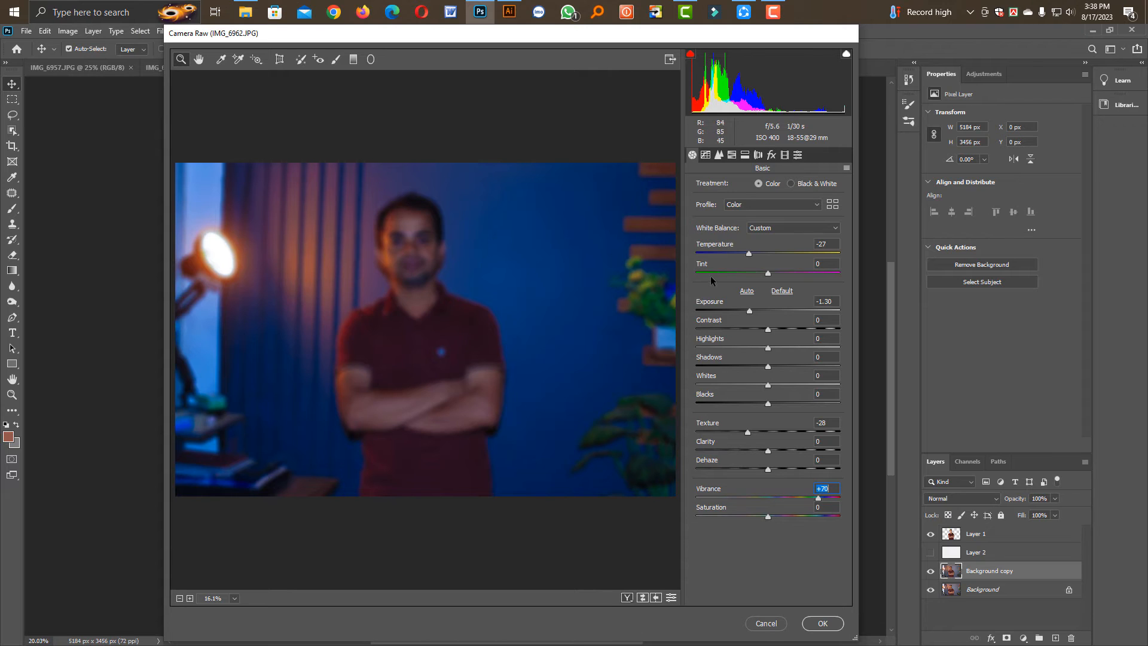
{"action": "left_click_drag", "start_coordinate": [751, 256], "coordinate": [756, 252]}
Set the background's HSL luminance to -100 for purples, +30 for oranges and +60 for greens
{"action": "left_click", "coordinate": [731, 155]}
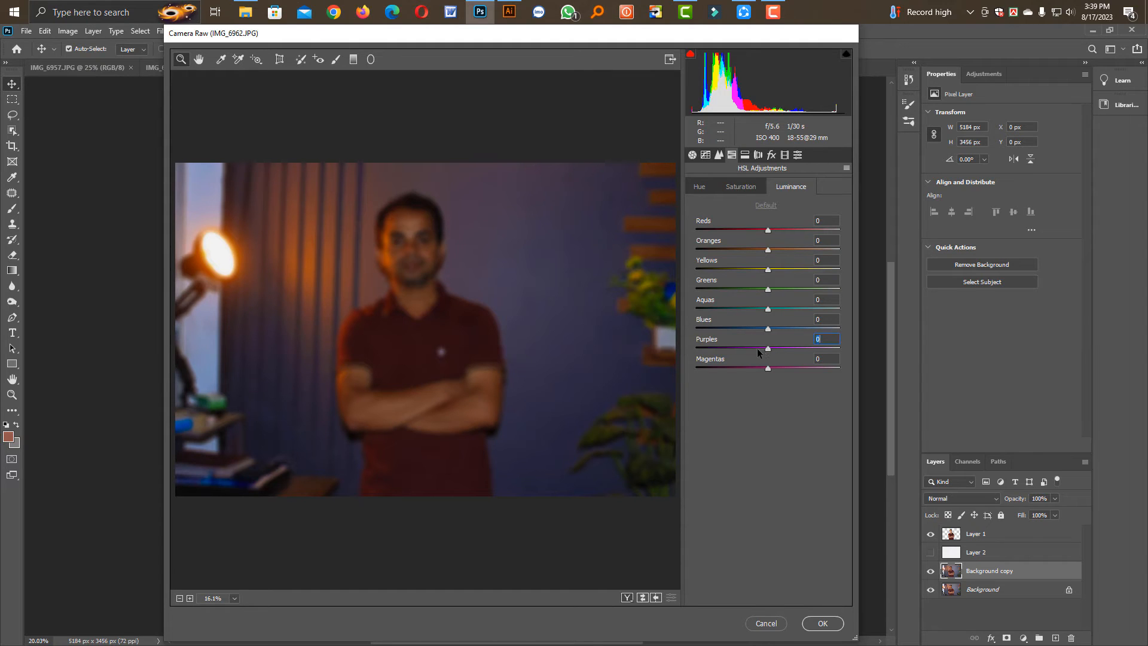
{"action": "left_click_drag", "start_coordinate": [757, 353], "coordinate": [677, 363]}
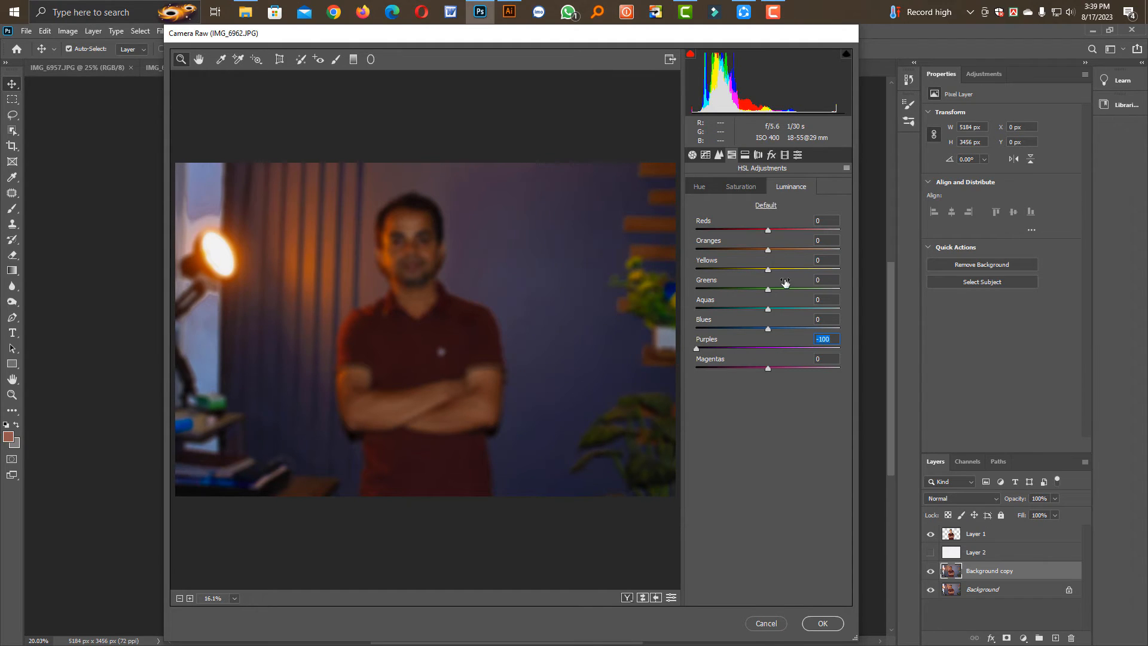
{"action": "left_click_drag", "start_coordinate": [768, 251], "coordinate": [812, 292]}
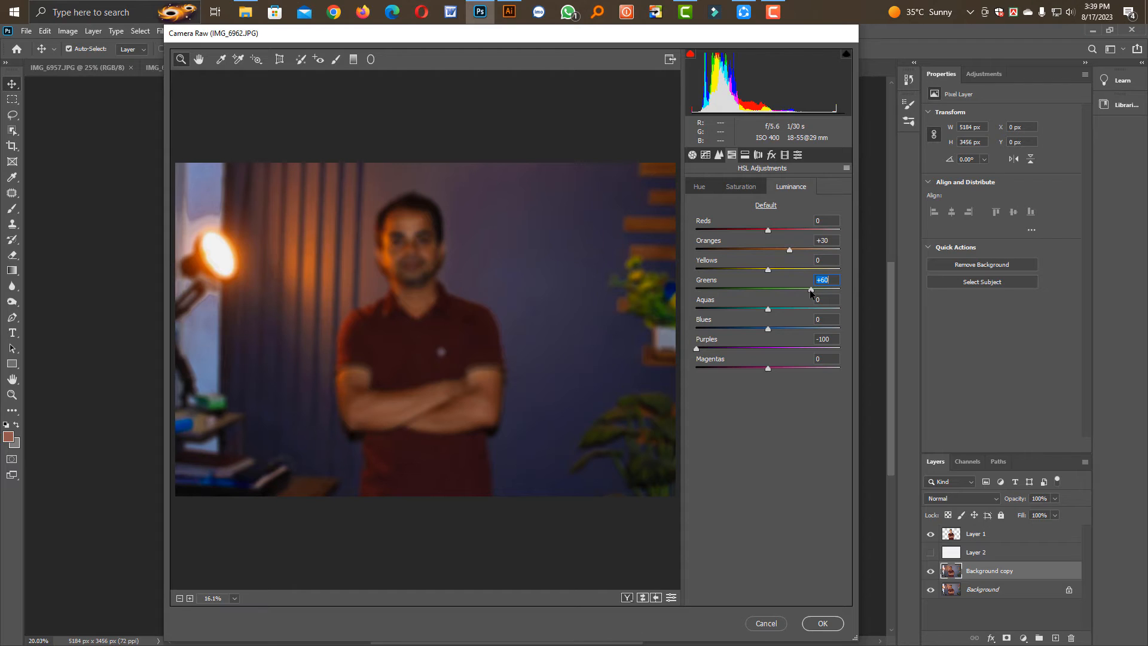
Set the greens' saturation to 100, shift their hue fully toward aqua, and apply the Camera Raw adjustments to the background copy
{"action": "left_click", "coordinate": [739, 188]}
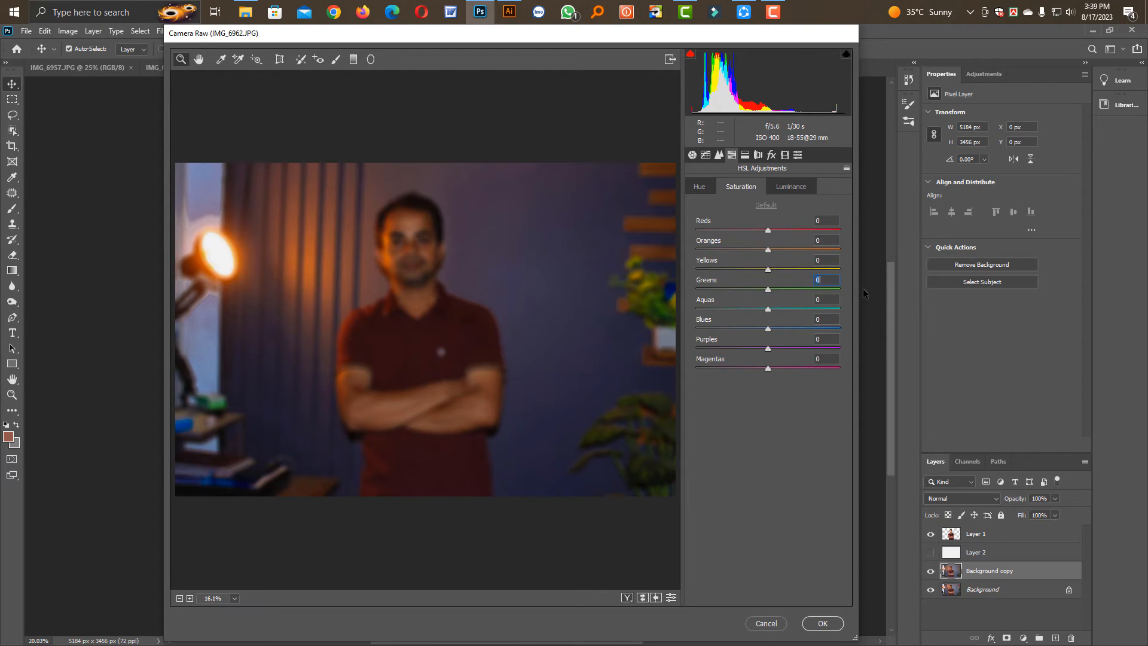
{"action": "type", "text": "100"}
{"action": "key", "text": "Return"}
{"action": "left_click", "coordinate": [712, 190]}
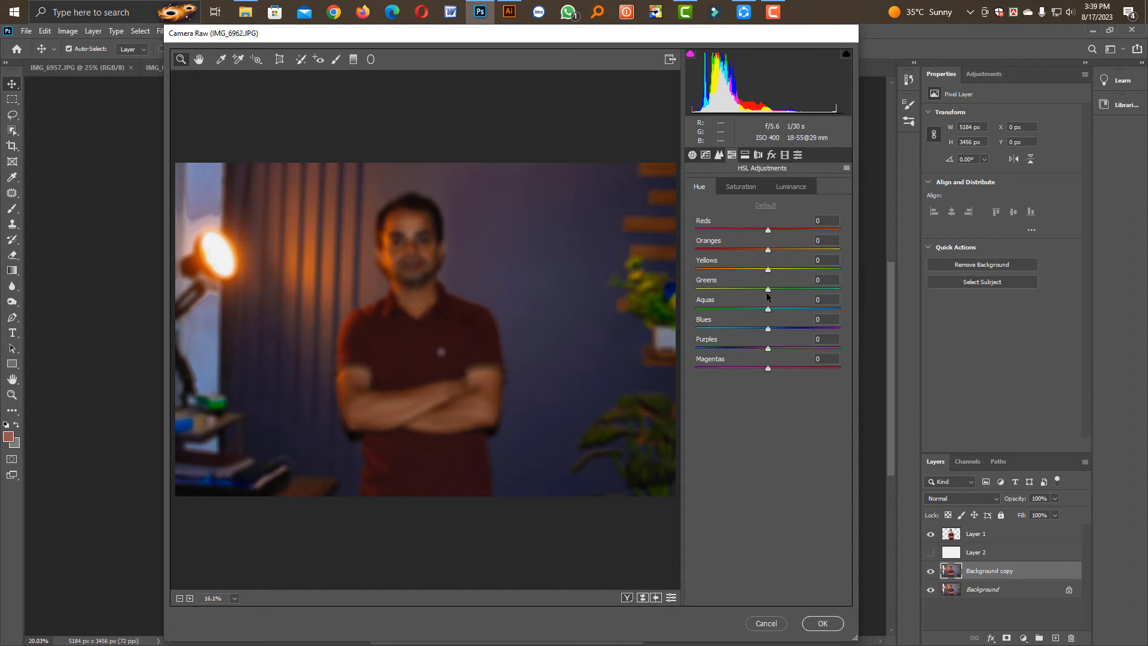
{"action": "left_click_drag", "start_coordinate": [768, 290], "coordinate": [854, 293]}
{"action": "left_click", "coordinate": [821, 624]}
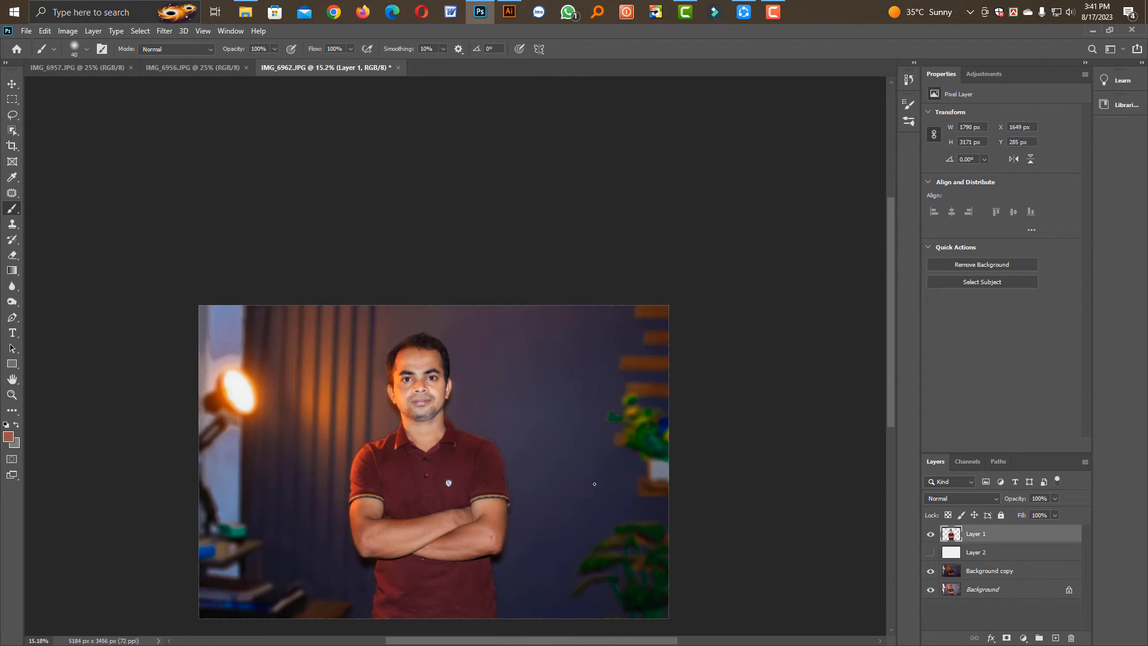
Paint dark green sampled from the upper plant over the lower-left corner of the background copy with a soft 2400 px brush
{"action": "left_click", "coordinate": [645, 425], "text": "alt"}
{"action": "key", "text": "bracketright"}
{"action": "key", "text": "bracketright"}
{"action": "key", "text": "bracketright"}
{"action": "key", "text": "bracketright"}
{"action": "key", "text": "bracketright"}
{"action": "key", "text": "bracketright"}
{"action": "key", "text": "bracketright"}
{"action": "key", "text": "bracketright"}
{"action": "key", "text": "bracketright"}
{"action": "key", "text": "bracketright"}
{"action": "key", "text": "bracketright"}
{"action": "left_click", "coordinate": [959, 576]}
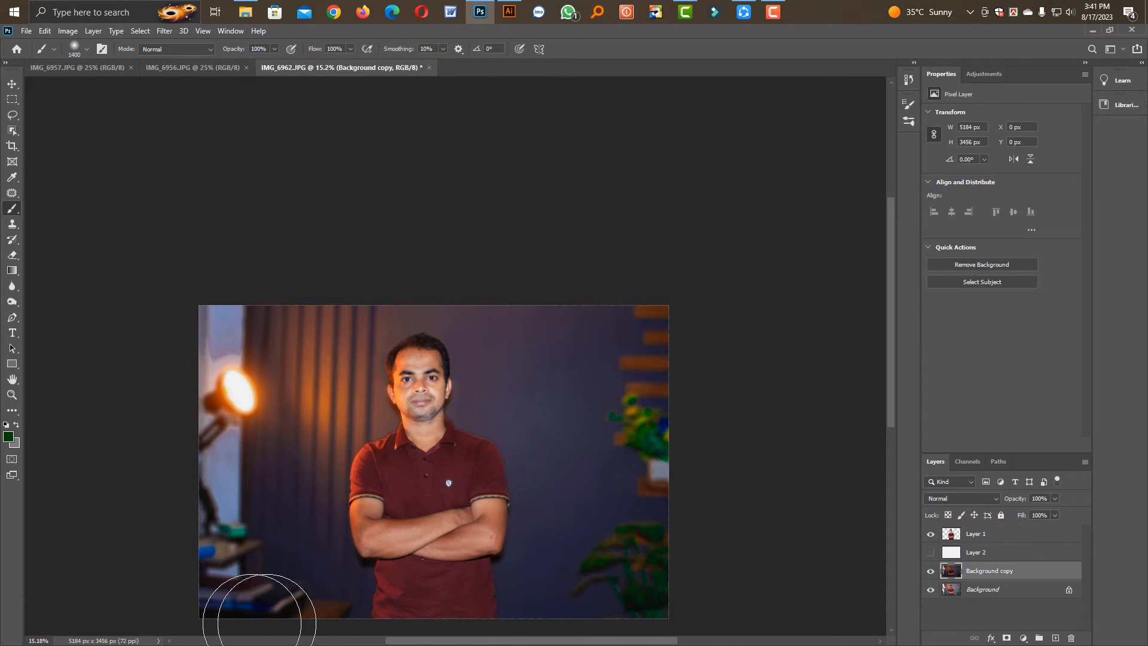
{"action": "key", "text": "bracketright"}
{"action": "key", "text": "bracketright"}
{"action": "key", "text": "bracketright"}
{"action": "key", "text": "bracketright"}
{"action": "key", "text": "bracketright"}
{"action": "key", "text": "bracketright"}
{"action": "key", "text": "bracketright"}
{"action": "key", "text": "bracketright"}
{"action": "key", "text": "bracketright"}
{"action": "key", "text": "bracketright"}
{"action": "key", "text": "bracketright"}
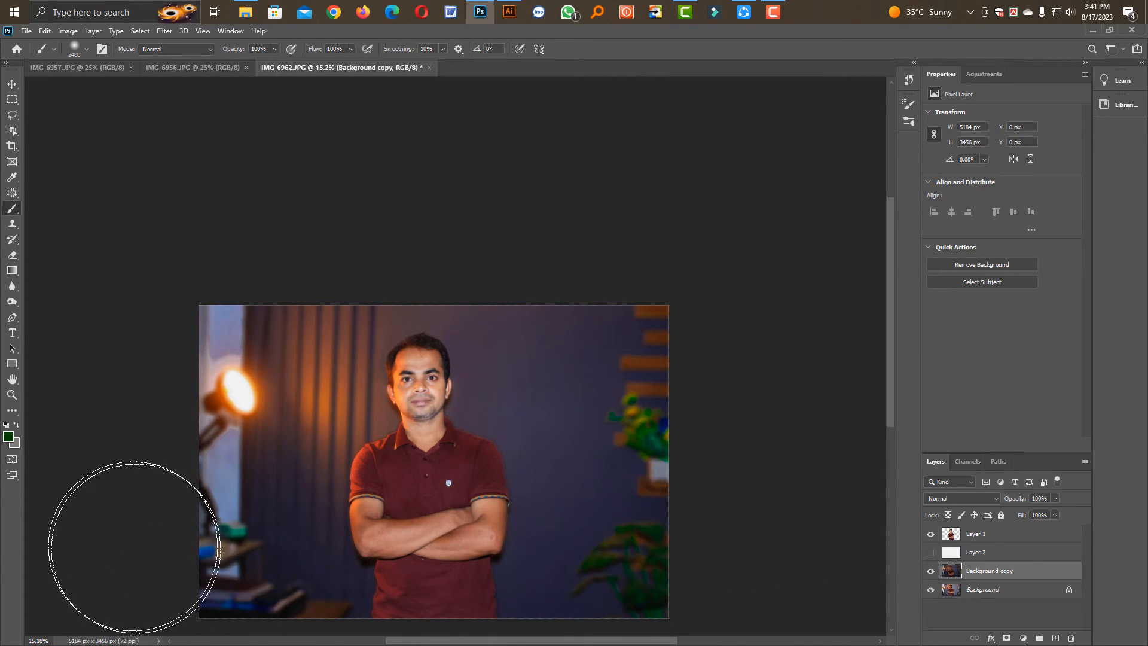
{"action": "mouse_move", "coordinate": [144, 562]}
{"action": "left_mouse_down"}
{"action": "mouse_move", "coordinate": [202, 643]}
{"action": "mouse_move", "coordinate": [245, 642]}
{"action": "left_mouse_up"}
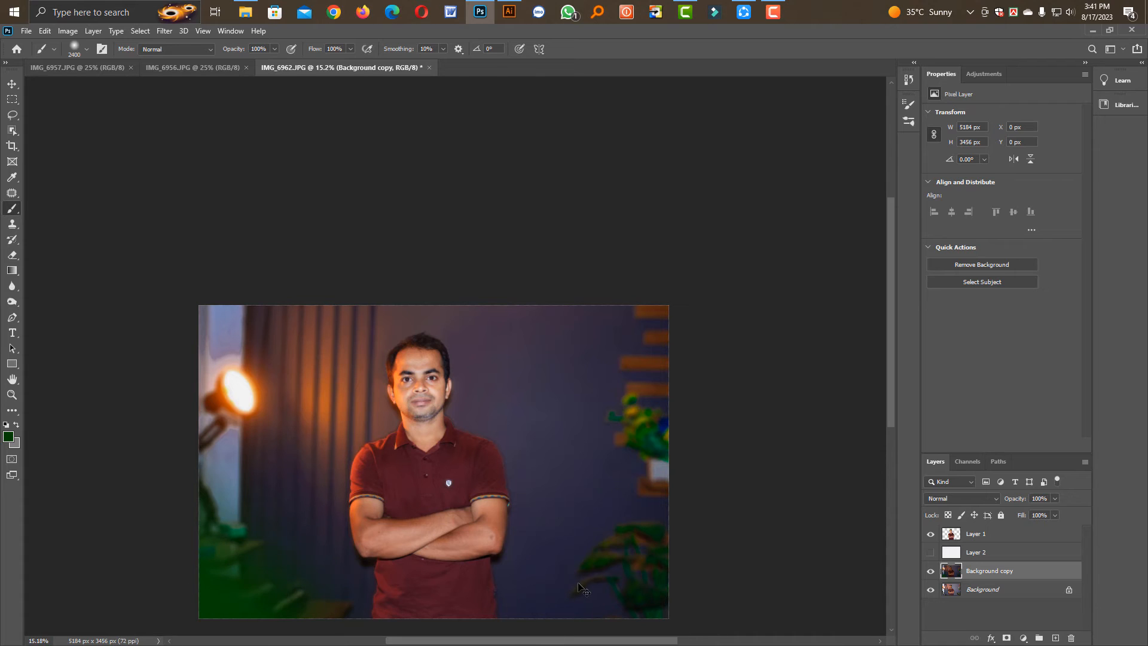
Undo the green paint and brush dark navy sampled from the wall over the lower-left corner of the background copy
{"action": "key", "text": "ctrl+z"}
{"action": "left_click", "coordinate": [554, 576], "text": "alt"}
{"action": "left_click_drag", "start_coordinate": [162, 569], "coordinate": [384, 627]}
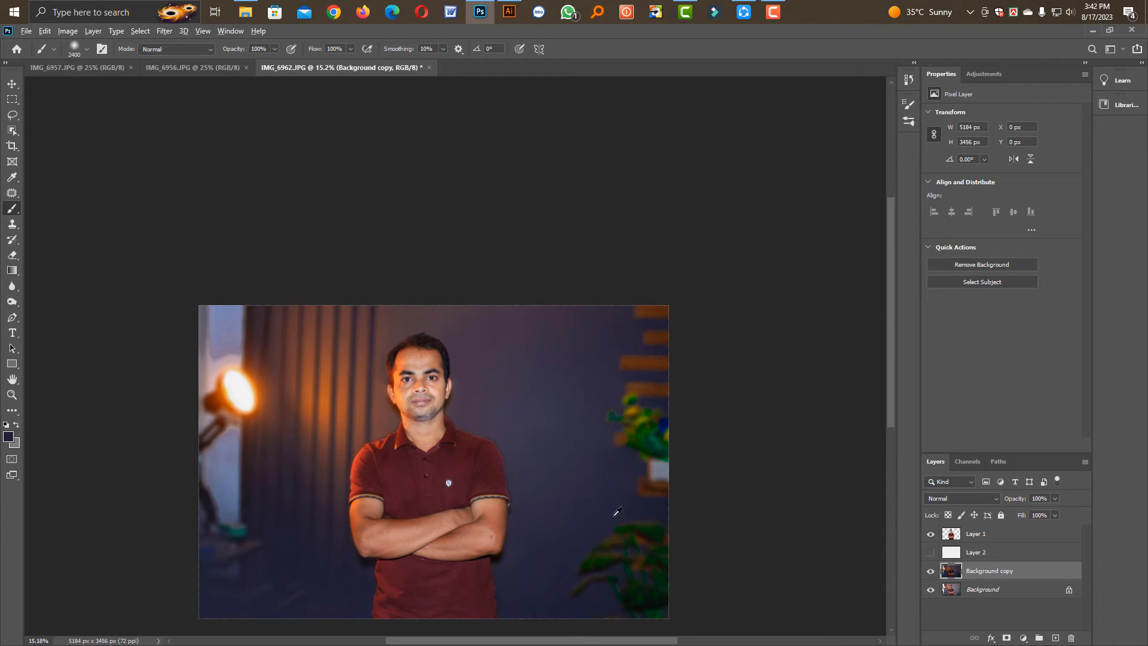
Add an empty layer above Layer 1 and set the foreground colour to green 008e11
{"action": "left_click", "coordinate": [978, 539]}
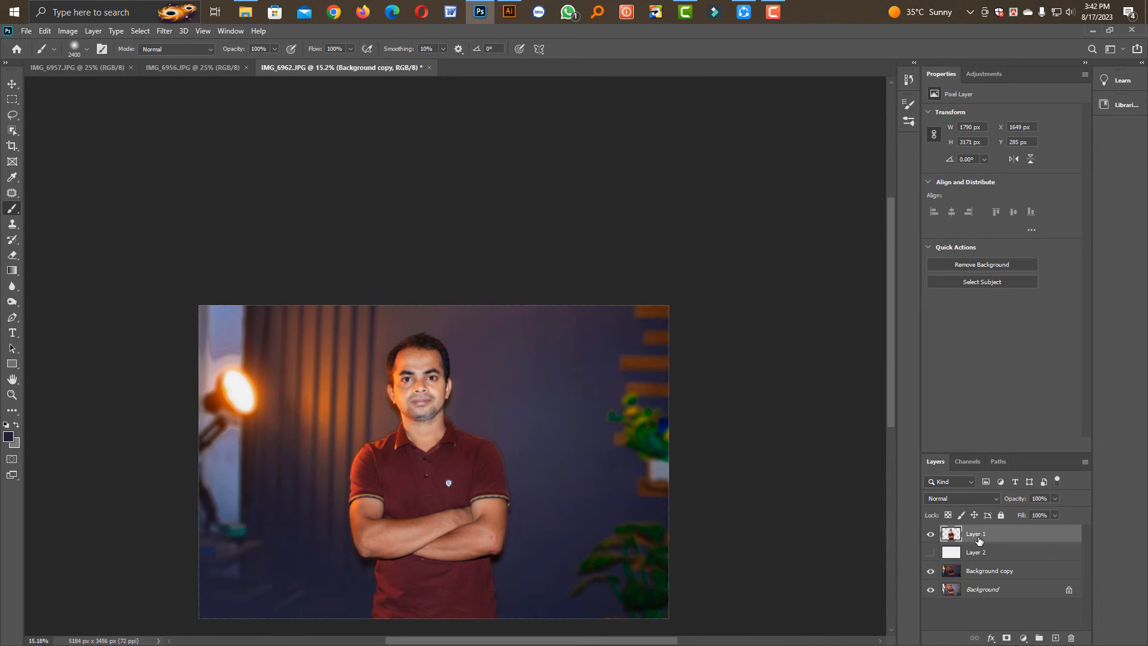
{"action": "key", "text": "ctrl+shift+alt+n"}
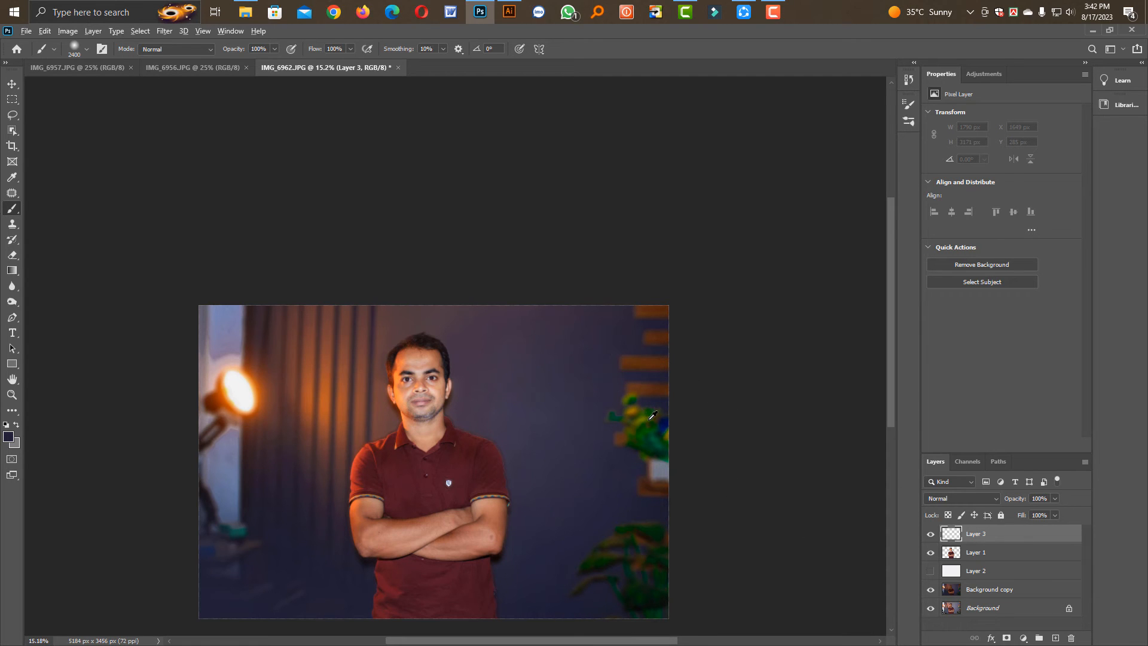
{"action": "left_click", "coordinate": [651, 417], "text": "alt"}
{"action": "left_click", "coordinate": [9, 437]}
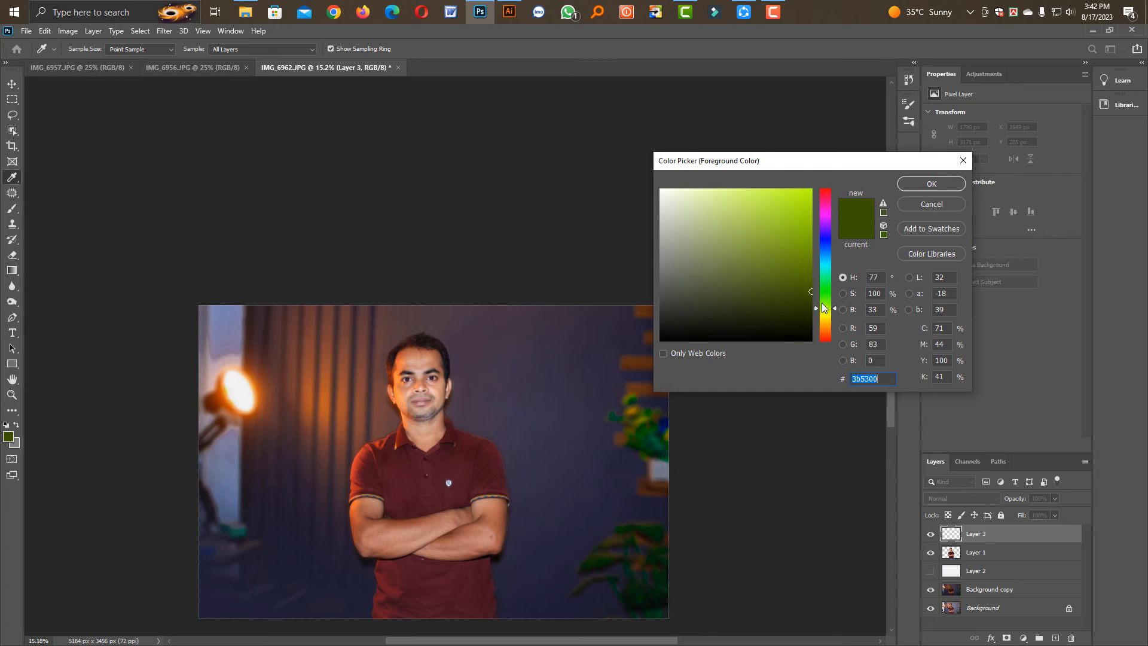
{"action": "mouse_move", "coordinate": [823, 307]}
{"action": "left_mouse_down"}
{"action": "mouse_move", "coordinate": [813, 254]}
{"action": "mouse_move", "coordinate": [814, 264]}
{"action": "left_mouse_up"}
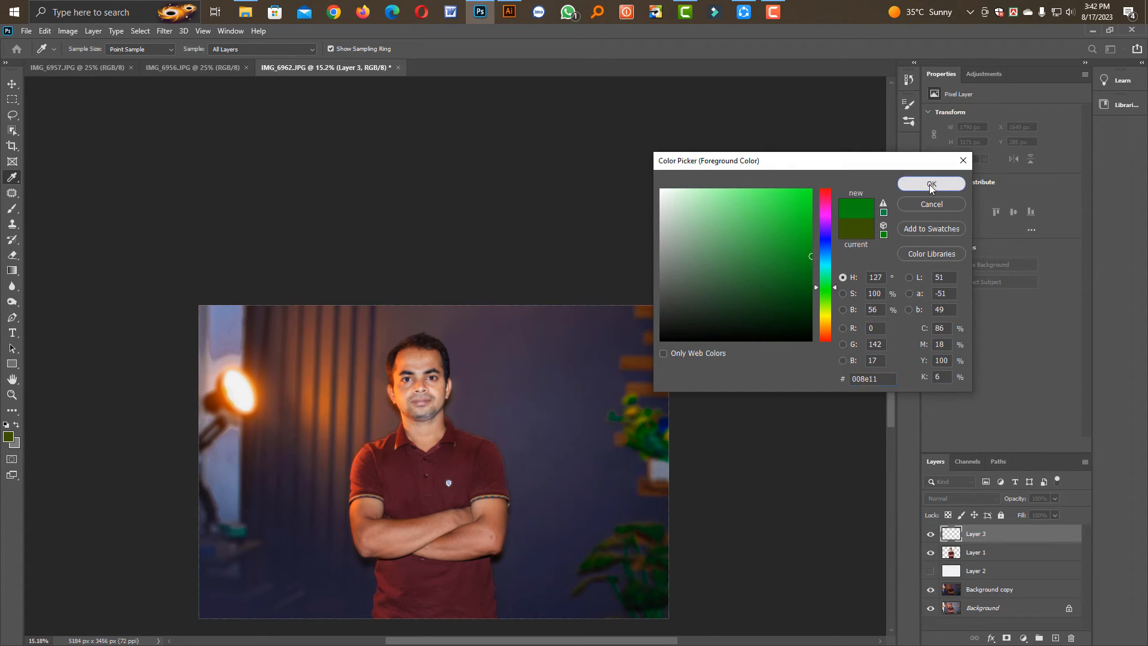
{"action": "left_click", "coordinate": [931, 184]}
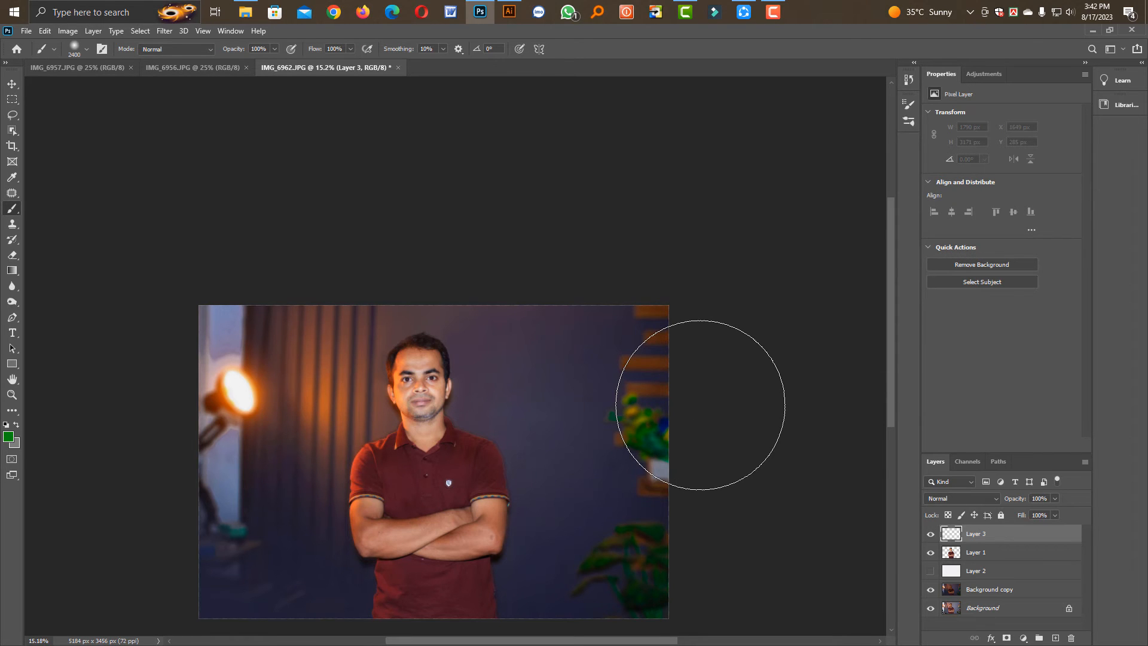
Paint soft green over the photo's lower-right area with a 2900 px brush and set the layer's blend mode to Pin Light
{"action": "key", "text": "bracketright"}
{"action": "key", "text": "bracketright"}
{"action": "key", "text": "bracketright"}
{"action": "key", "text": "bracketright"}
{"action": "key", "text": "bracketright"}
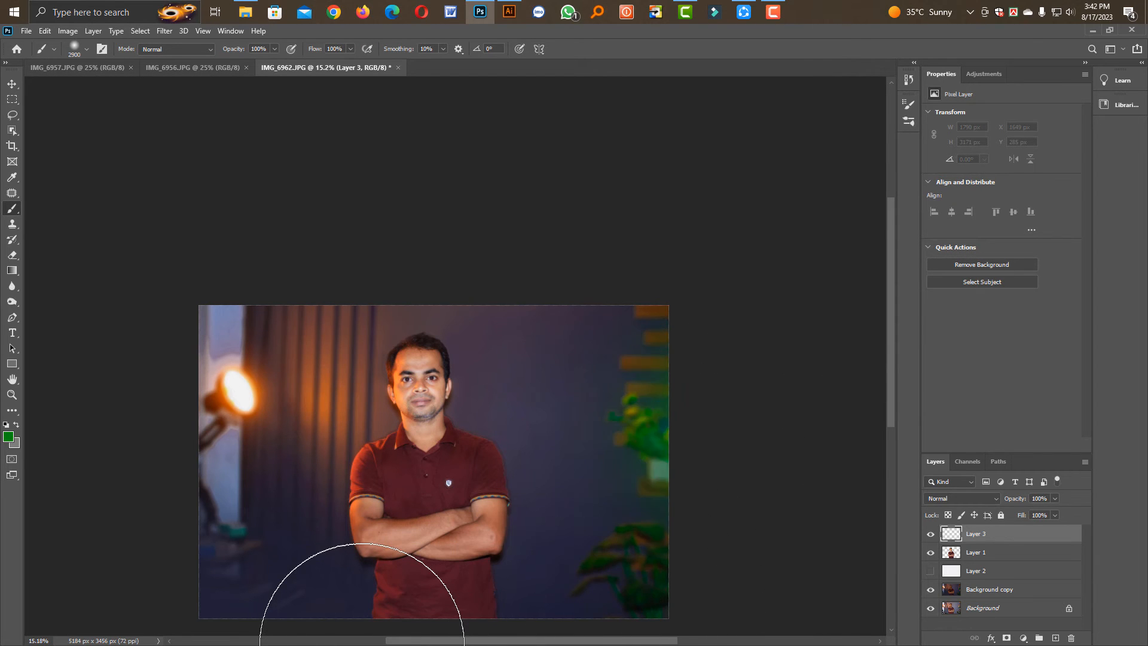
{"action": "left_click_drag", "start_coordinate": [361, 645], "coordinate": [352, 645]}
{"action": "key", "text": "v"}
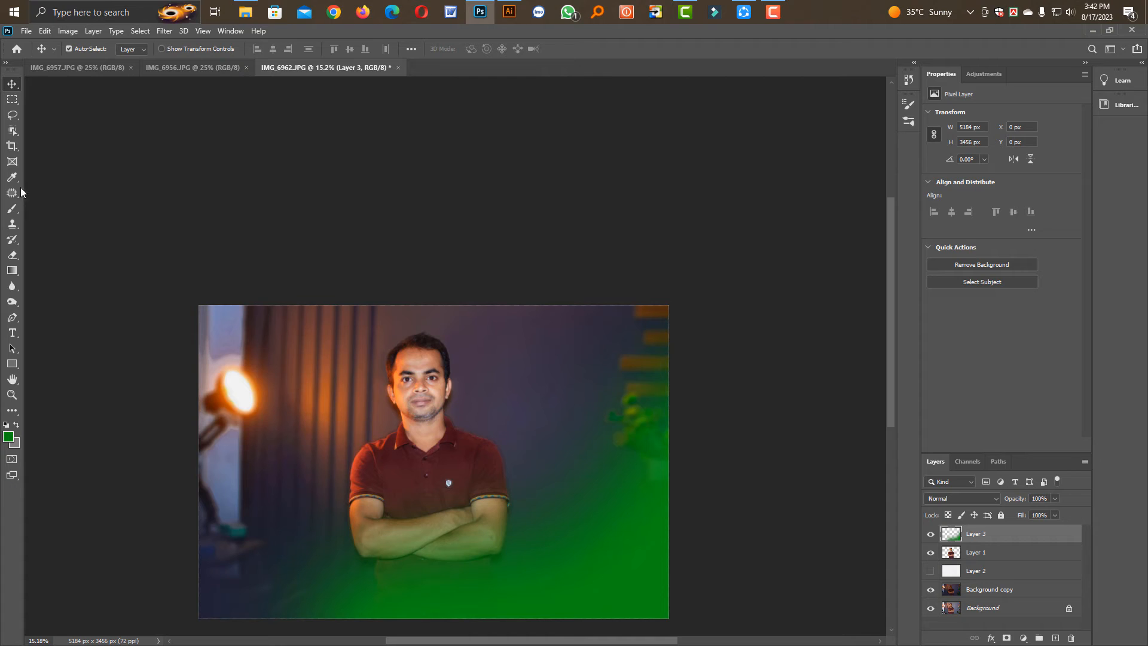
{"action": "left_click", "coordinate": [962, 497]}
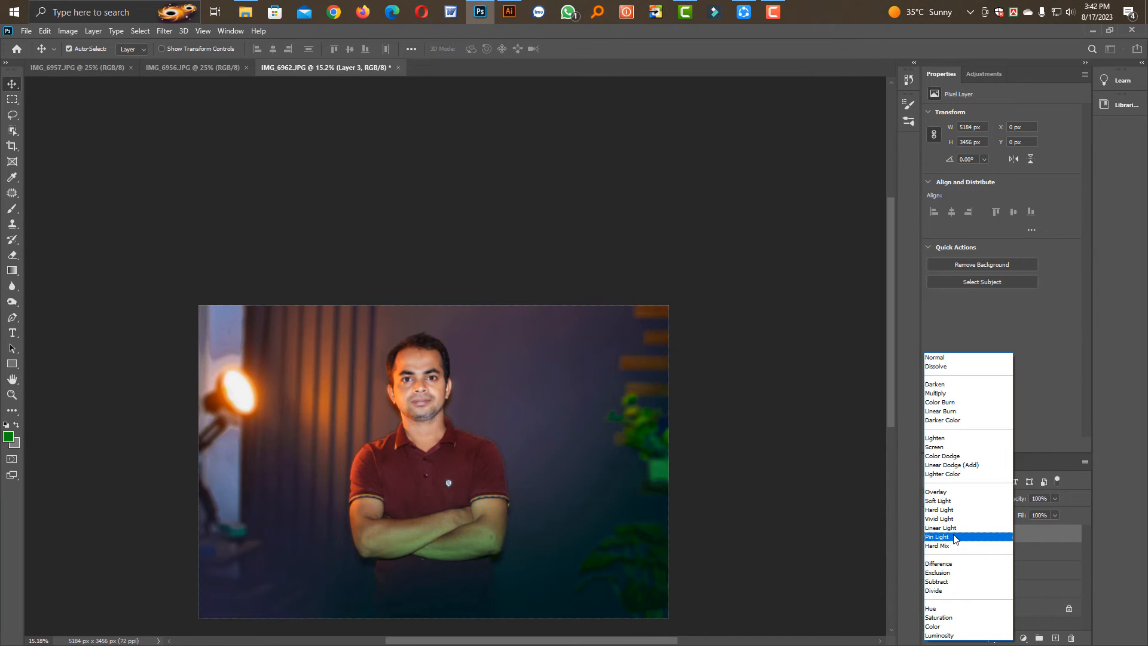
{"action": "left_click", "coordinate": [955, 538]}
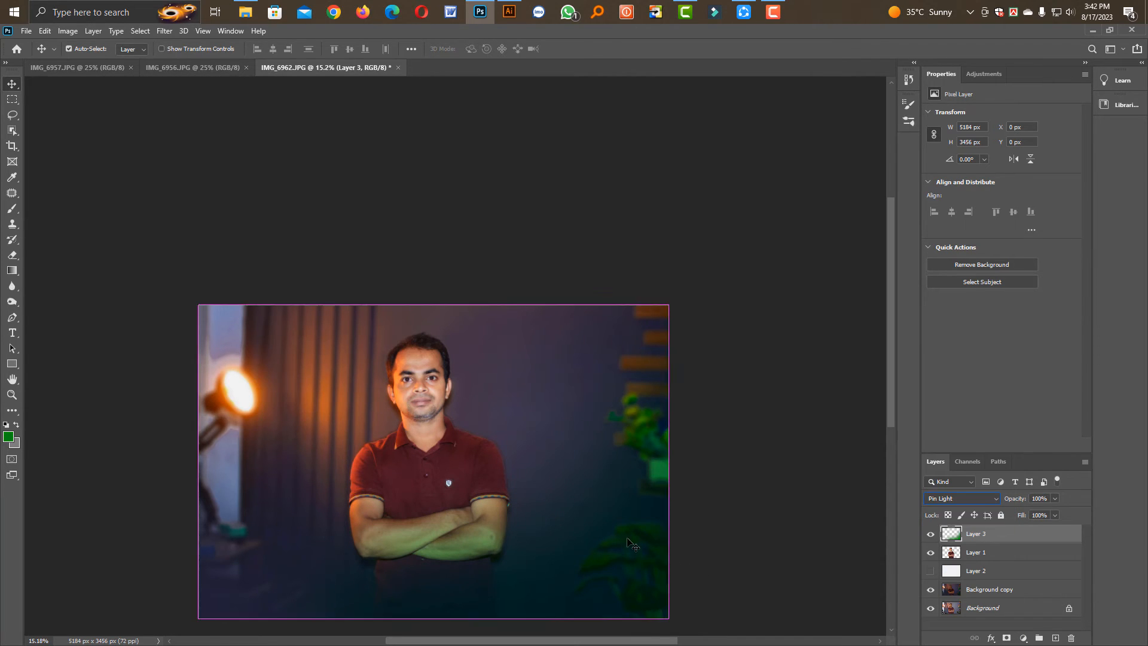
Copy the orange glow image into the IMG_6962.JPG portrait as a new top layer
{"action": "key", "text": "ctrl+t"}
{"action": "left_click_drag", "start_coordinate": [211, 316], "coordinate": [312, 386]}
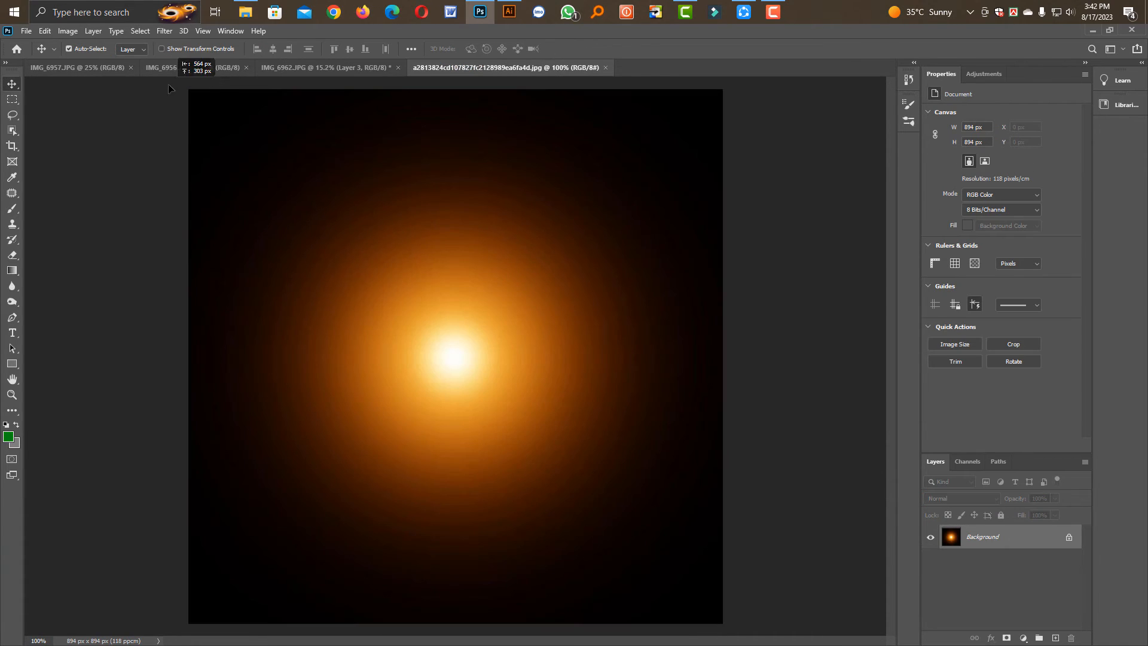
{"action": "left_click", "coordinate": [193, 68]}
{"action": "left_click", "coordinate": [314, 69]}
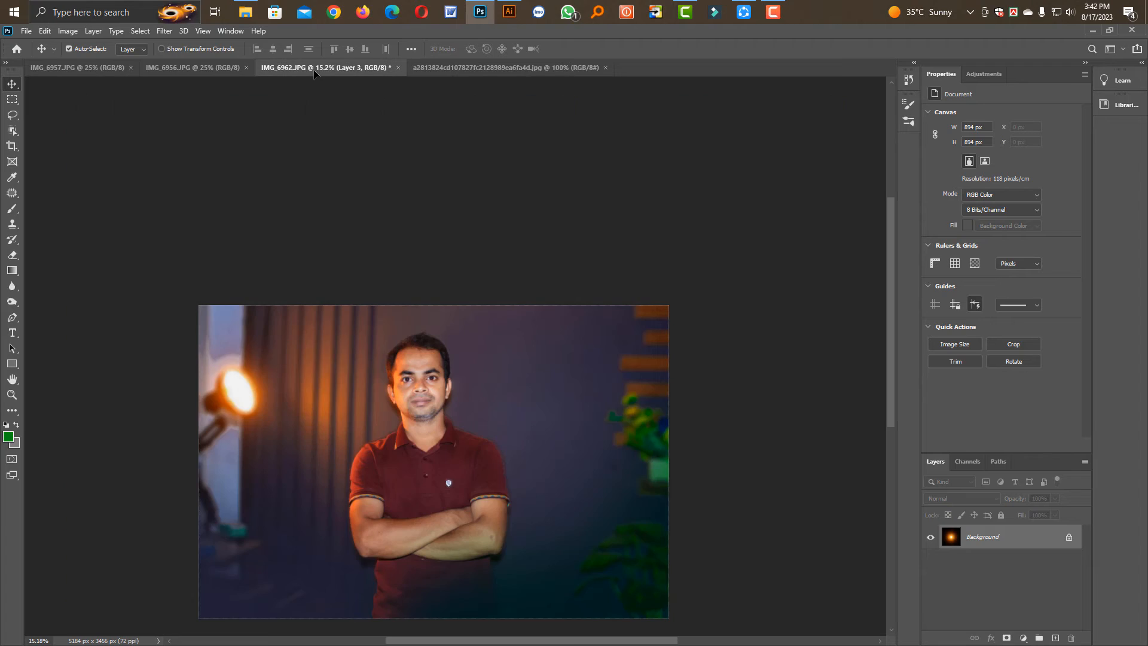
{"action": "key", "text": "ctrl+v"}
Enlarge the glow layer to about 3614 px square and place its bright centre near the lamp
{"action": "key", "text": "ctrl+t"}
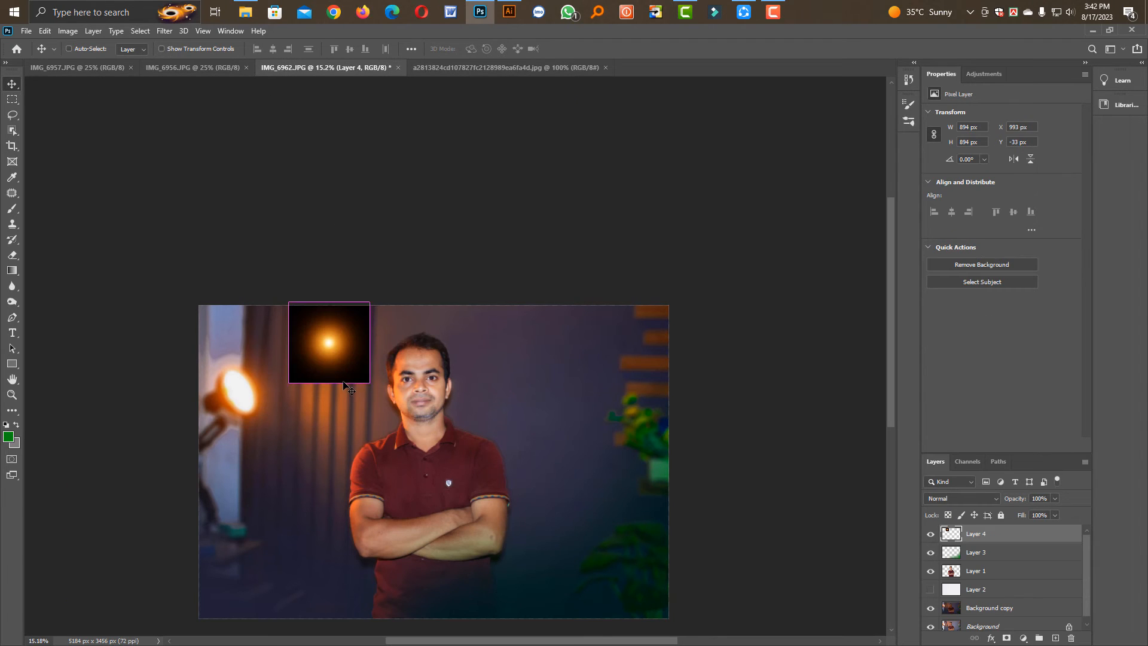
{"action": "left_click_drag", "start_coordinate": [375, 349], "coordinate": [615, 342]}
{"action": "left_click_drag", "start_coordinate": [485, 396], "coordinate": [306, 441]}
{"action": "key", "text": "Return"}
Set the glow layer's blend mode to Screen and align its centre with the lamp
{"action": "left_click", "coordinate": [951, 500]}
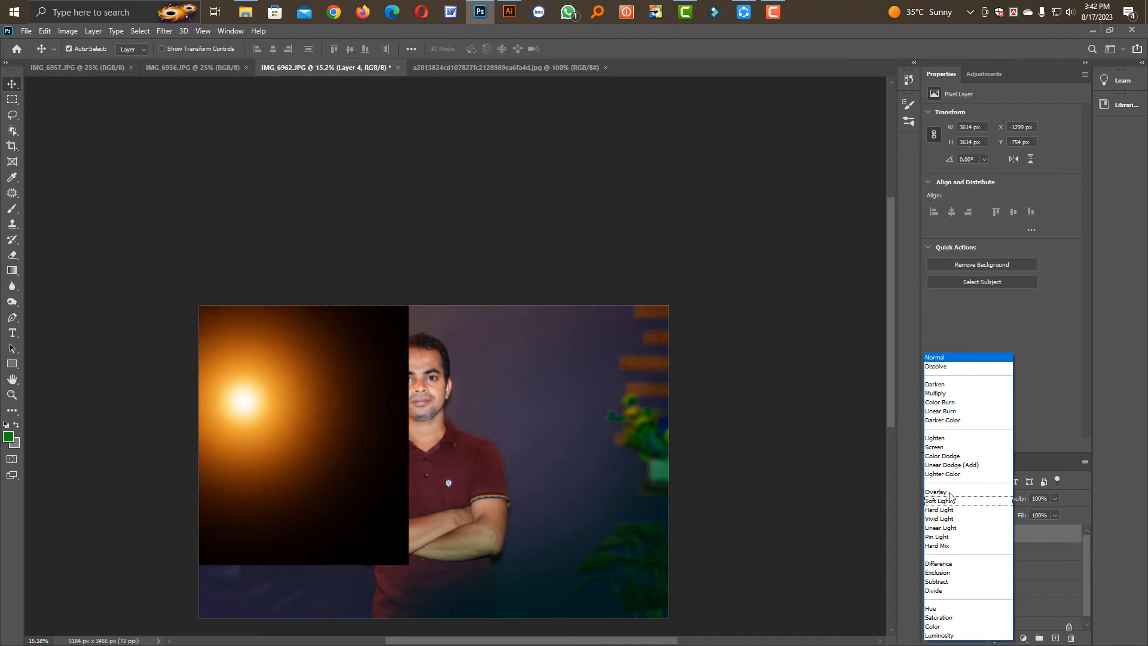
{"action": "left_click", "coordinate": [936, 447]}
{"action": "left_click_drag", "start_coordinate": [241, 396], "coordinate": [241, 392]}
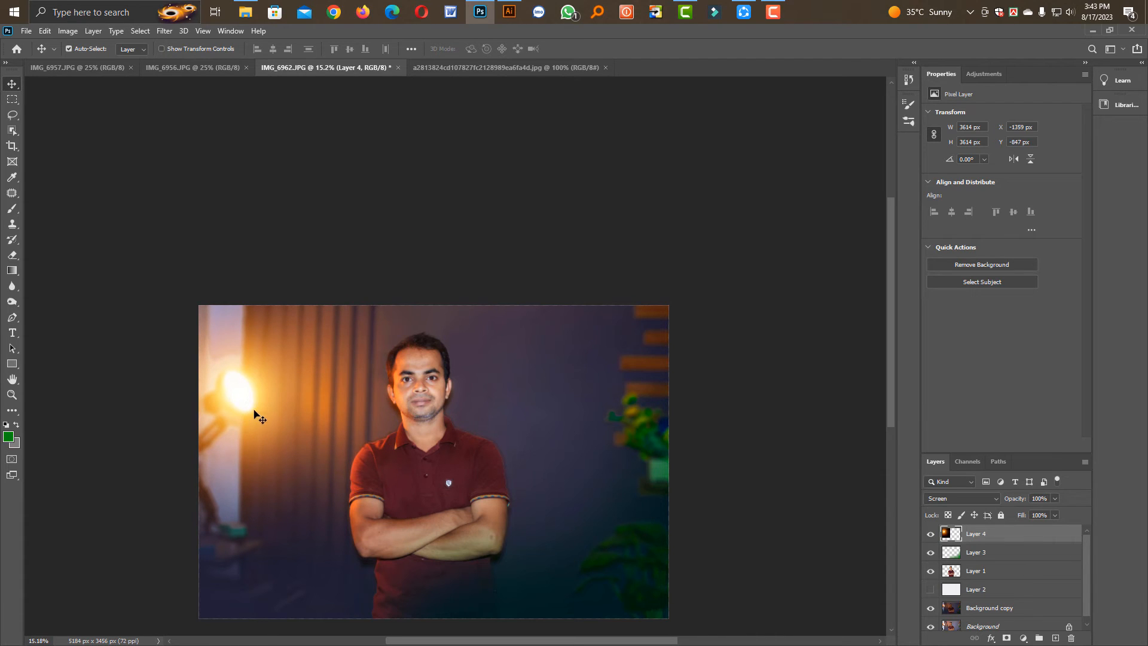
Scale the glow layer down to about 77% and keep it centred on the lamp
{"action": "key", "text": "ctrl+t"}
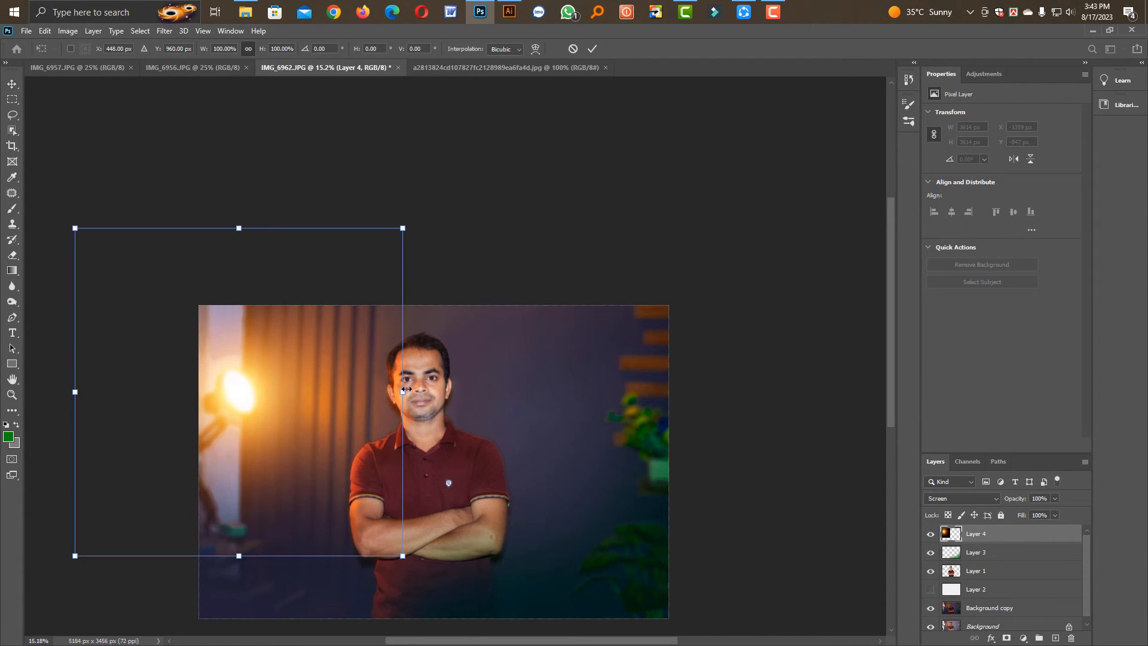
{"action": "left_click_drag", "start_coordinate": [404, 392], "coordinate": [329, 391]}
{"action": "left_click_drag", "start_coordinate": [268, 412], "coordinate": [306, 411]}
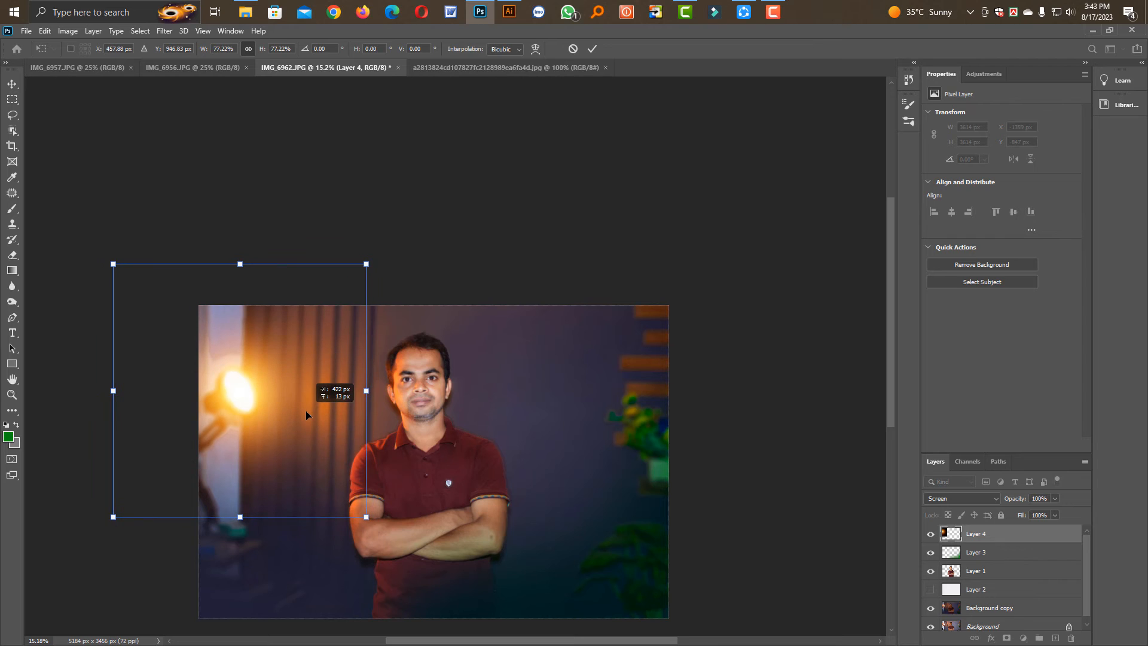
{"action": "key", "text": "Return"}
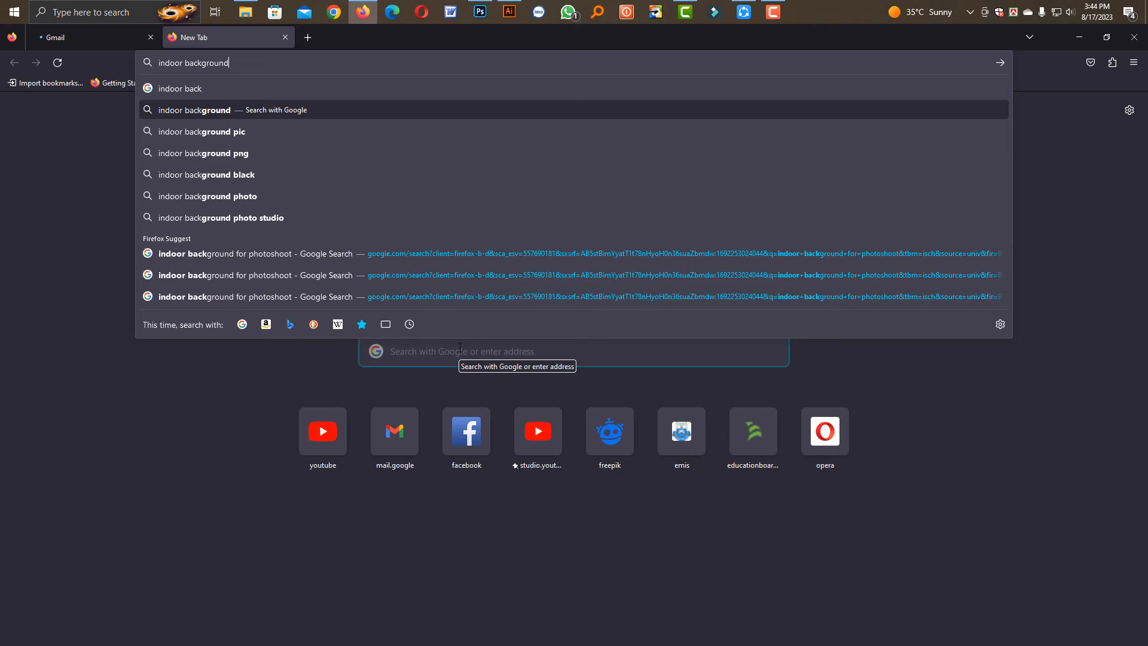
{"action": "key", "text": "Return"}
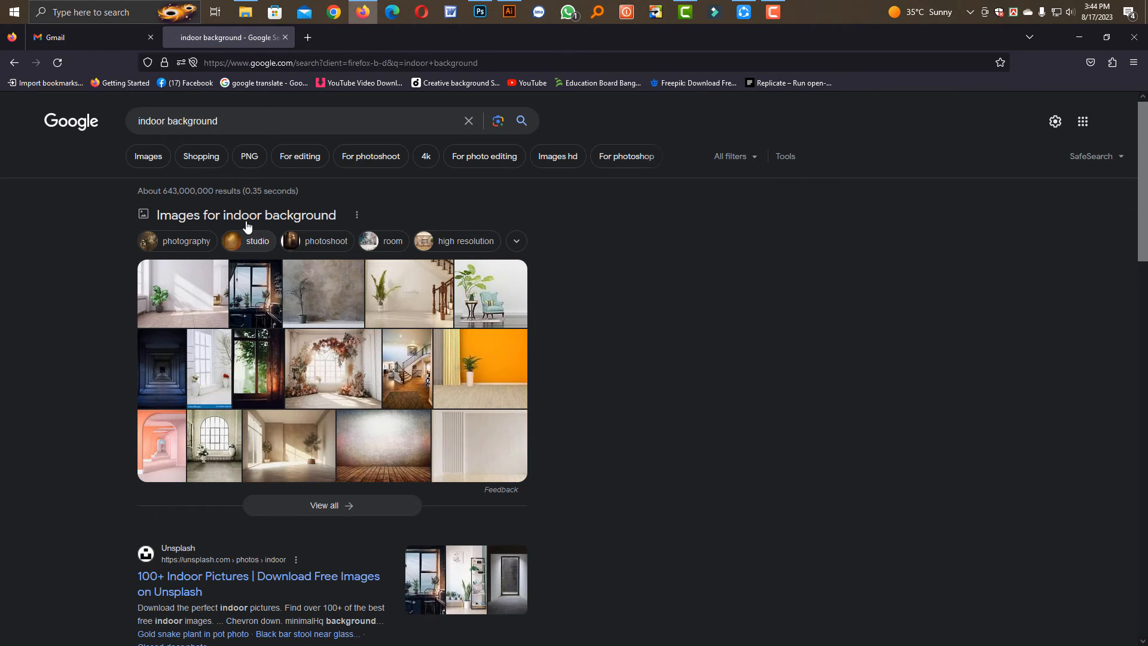
Search Google Images in Firefox for "indoor background" and open the preview of the room with red and green curtains
{"action": "left_click", "coordinate": [250, 221]}
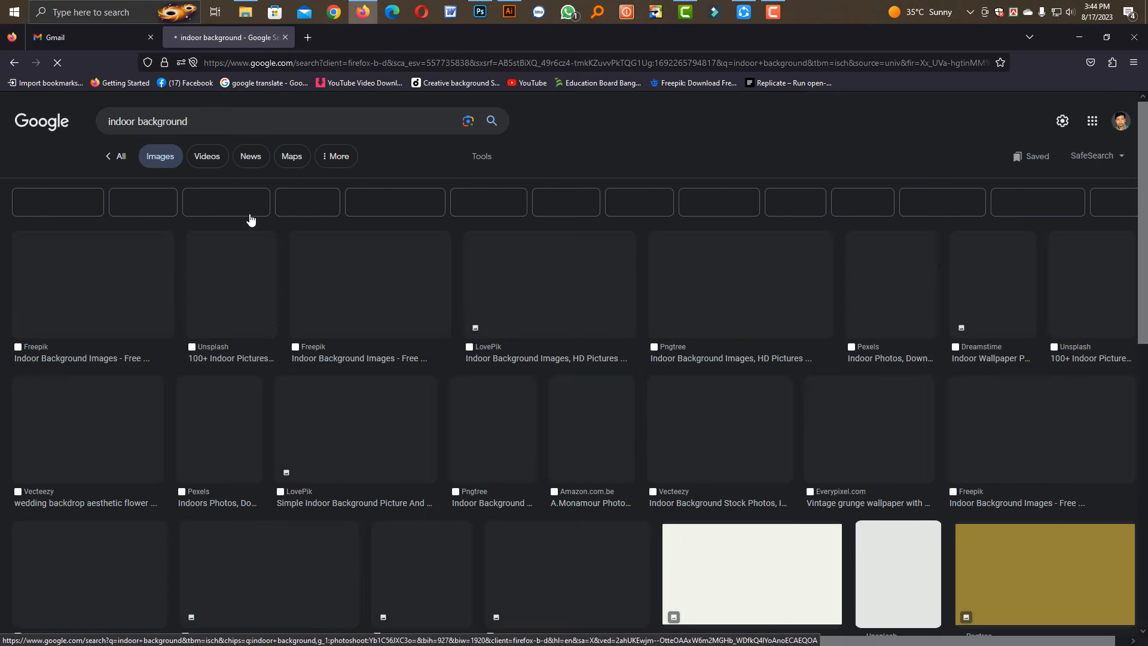
{"action": "scroll", "coordinate": [891, 418], "scroll_direction": "down", "scroll_amount": 1}
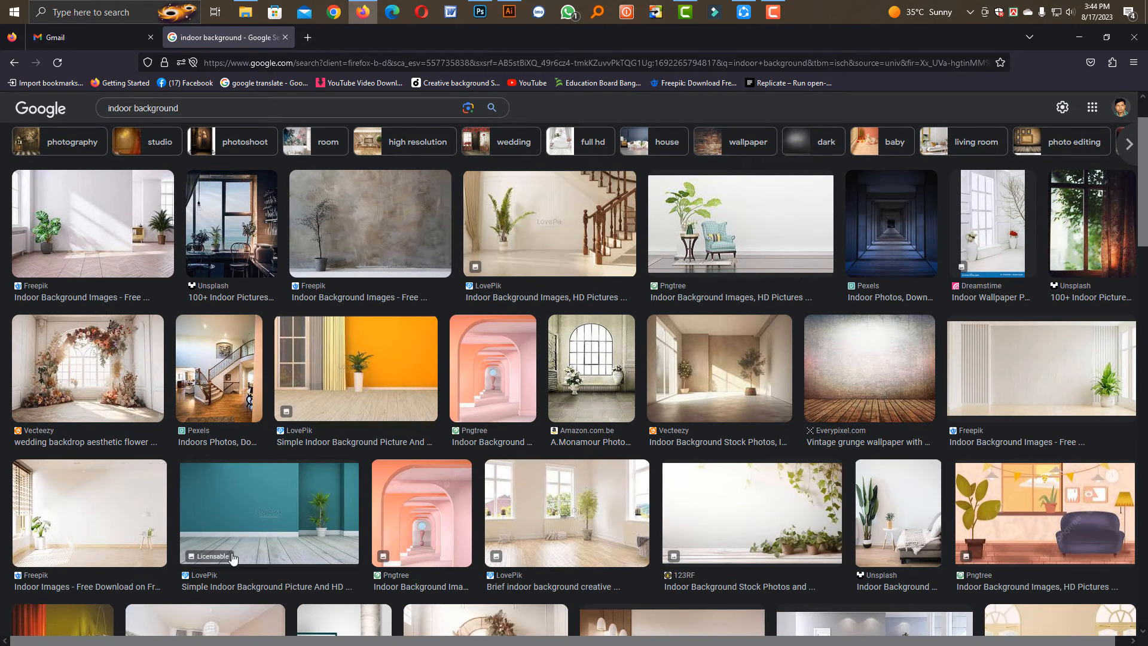
{"action": "scroll", "coordinate": [756, 546], "scroll_direction": "up", "scroll_amount": 1}
{"action": "scroll", "coordinate": [756, 546], "scroll_direction": "down", "scroll_amount": 1}
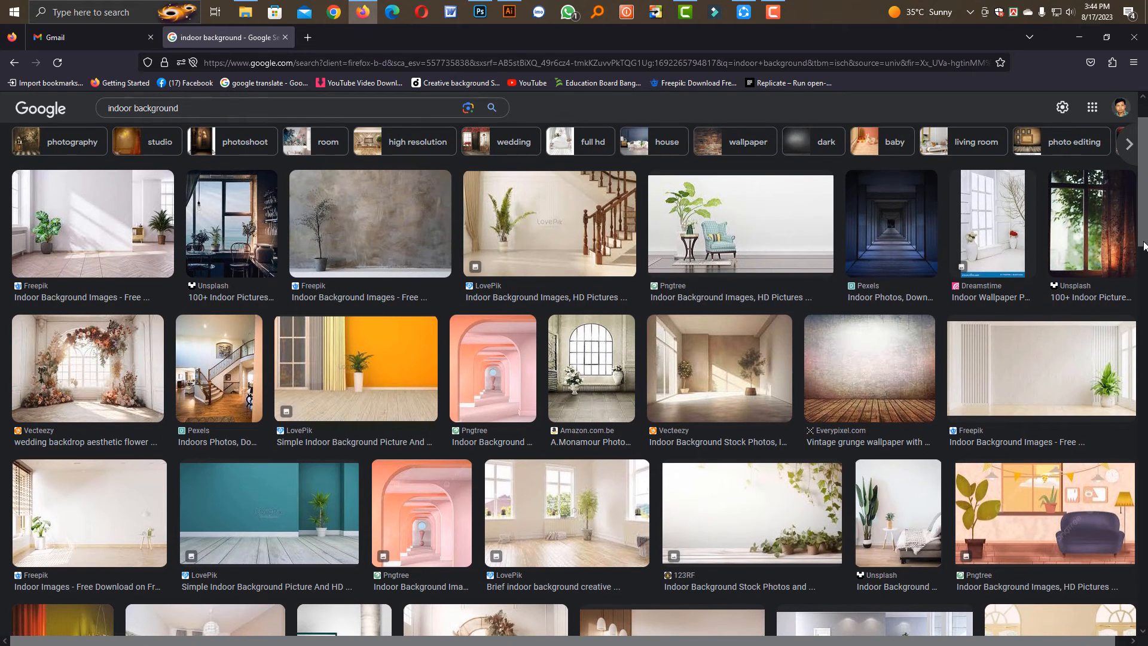
{"action": "scroll", "coordinate": [580, 379], "scroll_direction": "down", "scroll_amount": 4}
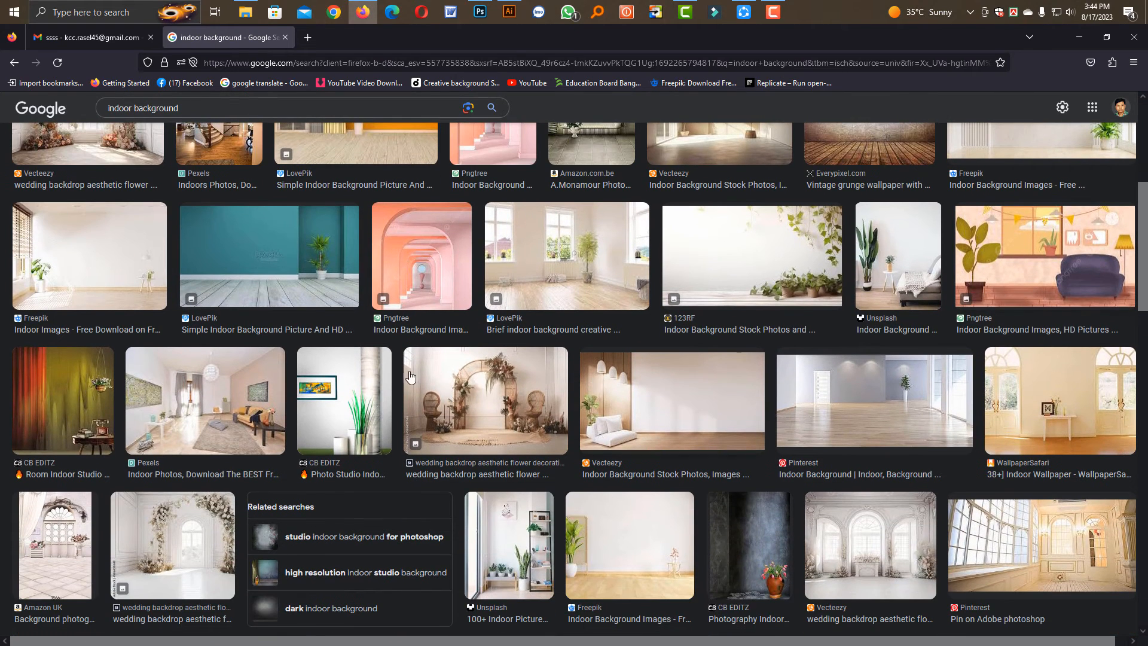
{"action": "left_click", "coordinate": [93, 424]}
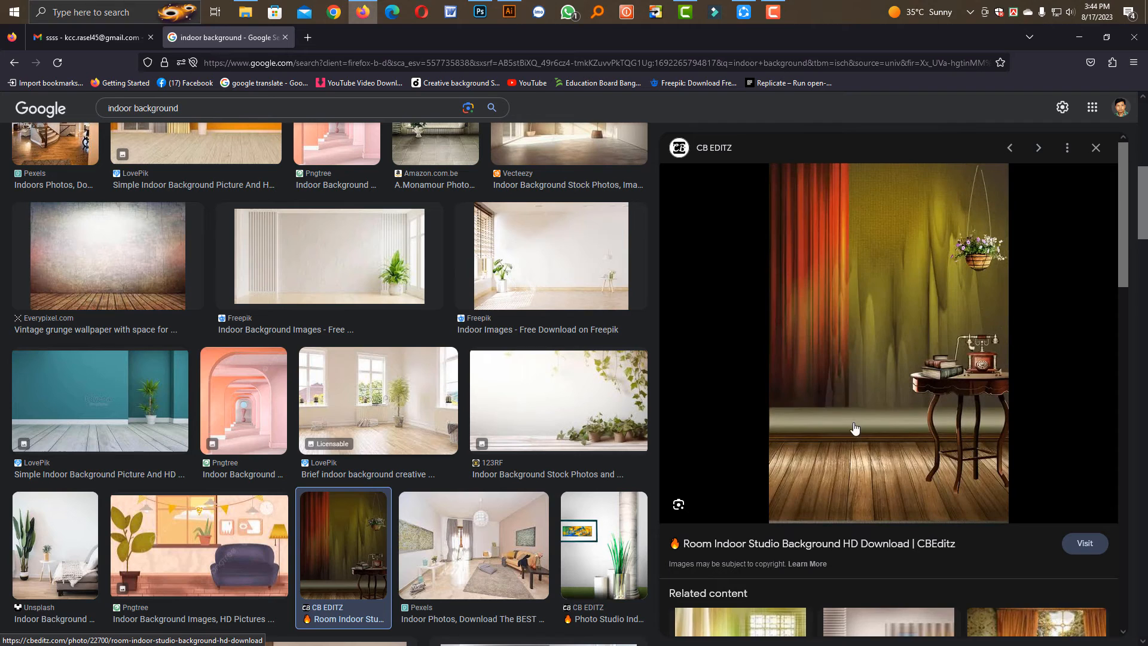
{"action": "right_click", "coordinate": [895, 371]}
{"action": "left_click", "coordinate": [904, 251]}
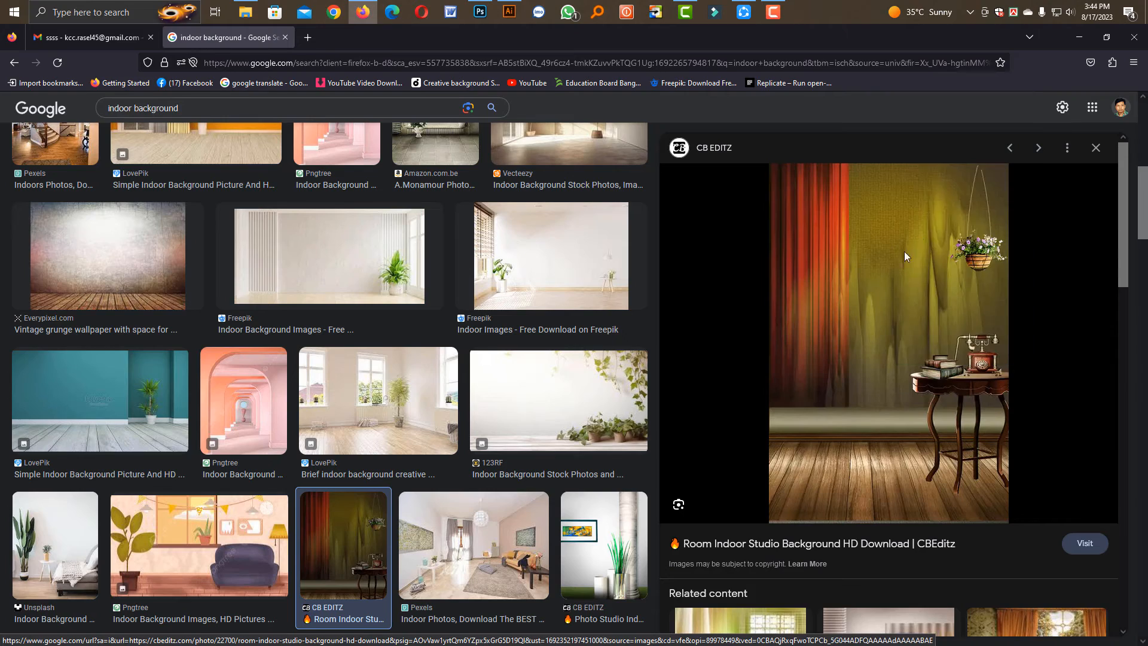
{"action": "left_click", "coordinate": [1106, 625]}
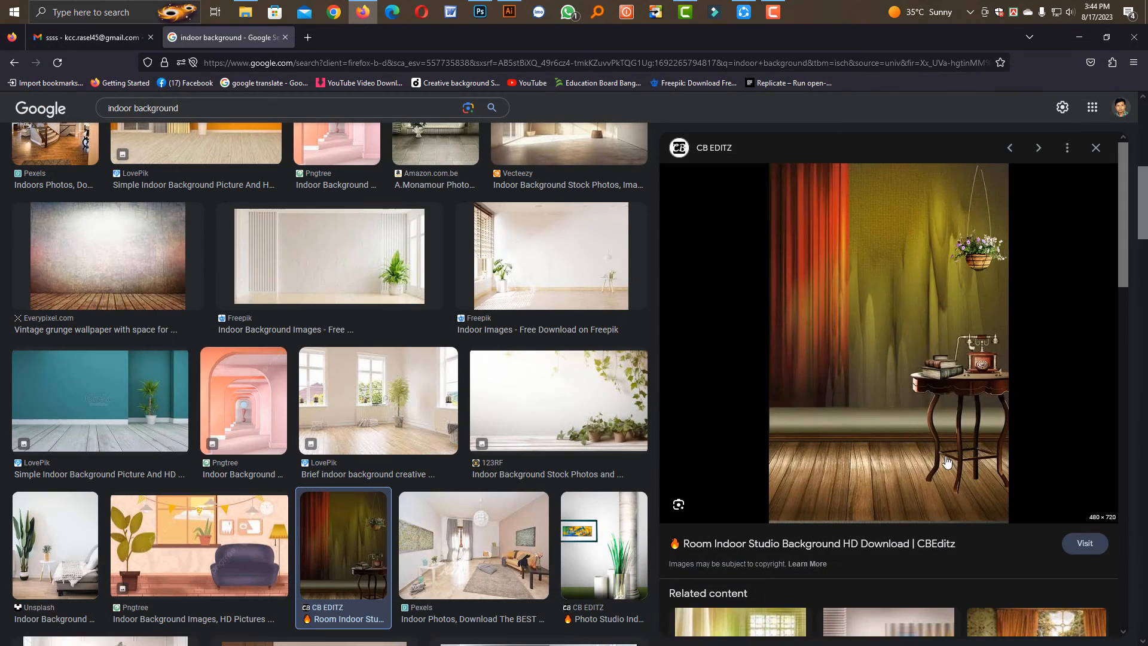
Open the related studio background with a vase and curtained window, and save it to Downloads as a WebP image
{"action": "scroll", "coordinate": [949, 550], "scroll_direction": "down", "scroll_amount": 3}
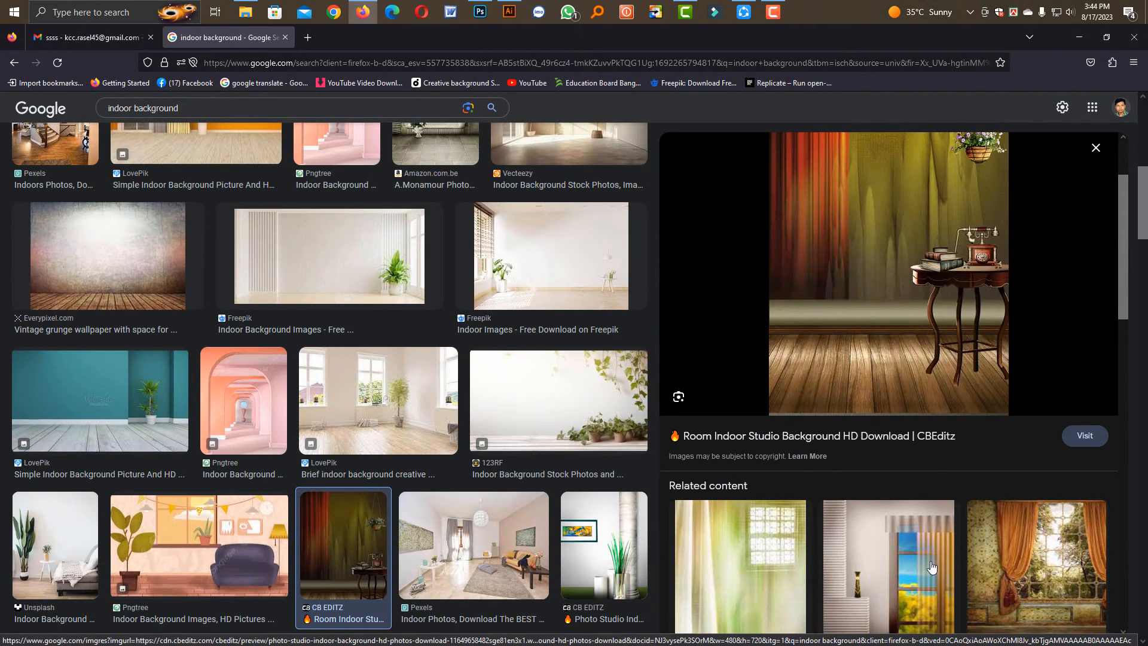
{"action": "scroll", "coordinate": [891, 459], "scroll_direction": "down", "scroll_amount": 3}
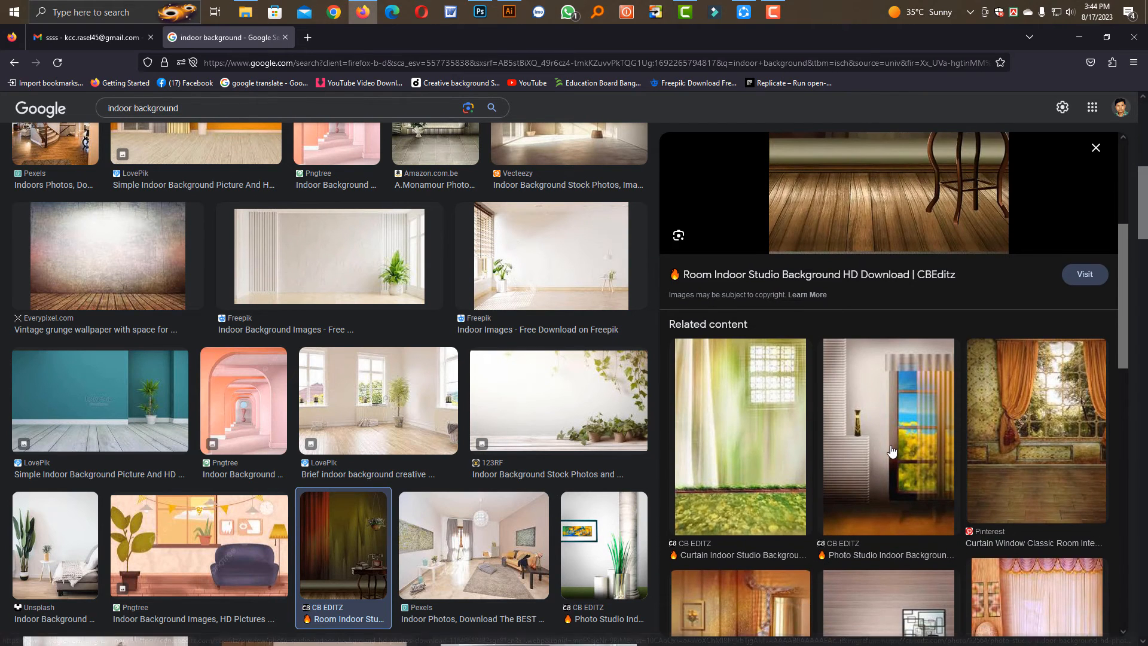
{"action": "left_click", "coordinate": [891, 459]}
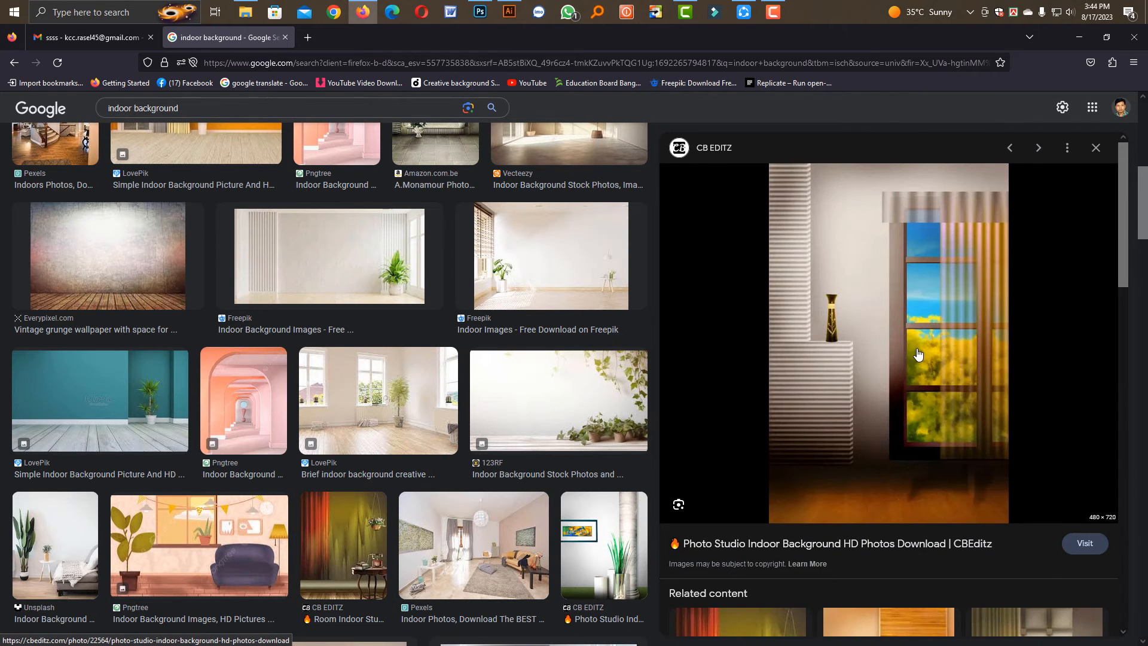
{"action": "right_click", "coordinate": [917, 350]}
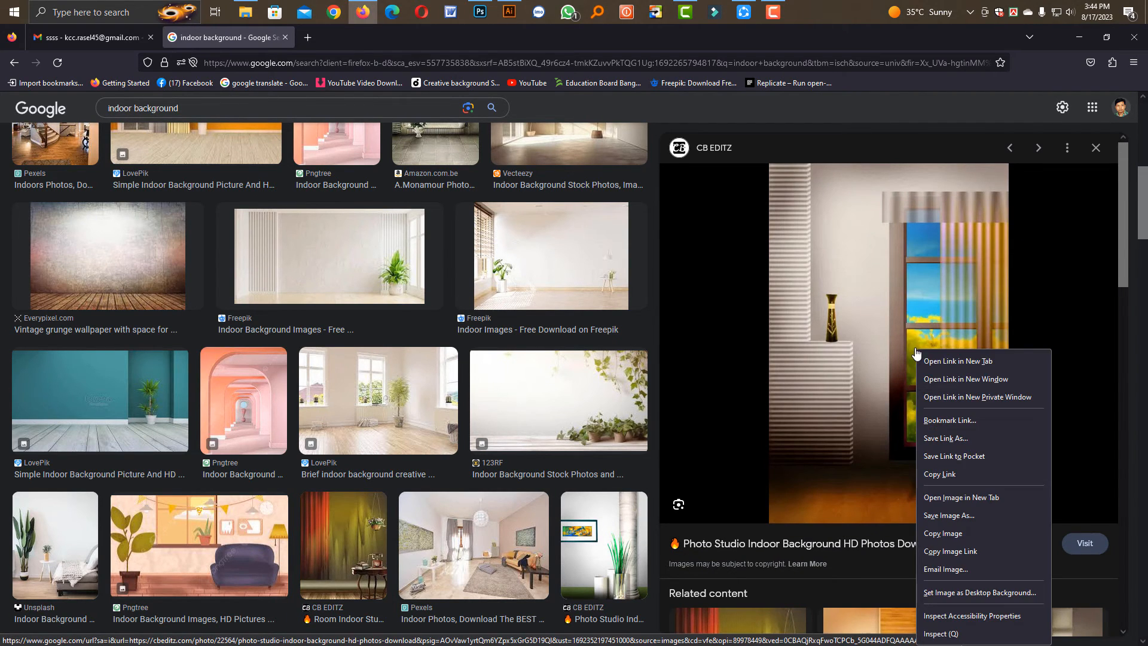
{"action": "left_click", "coordinate": [937, 514]}
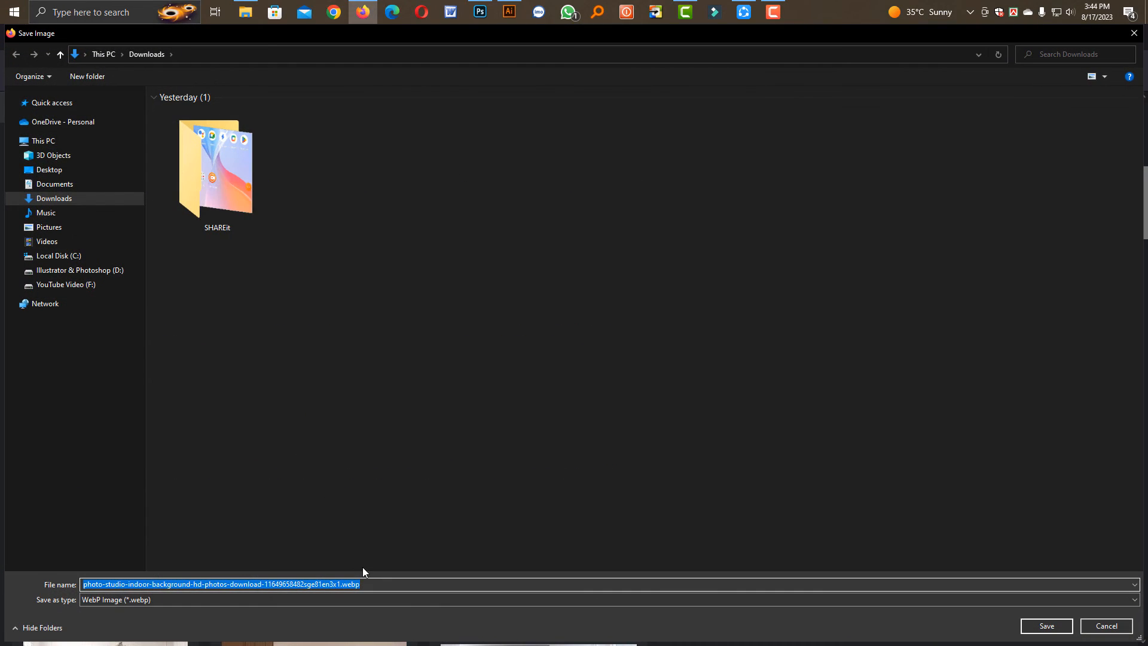
{"action": "key", "text": "Return"}
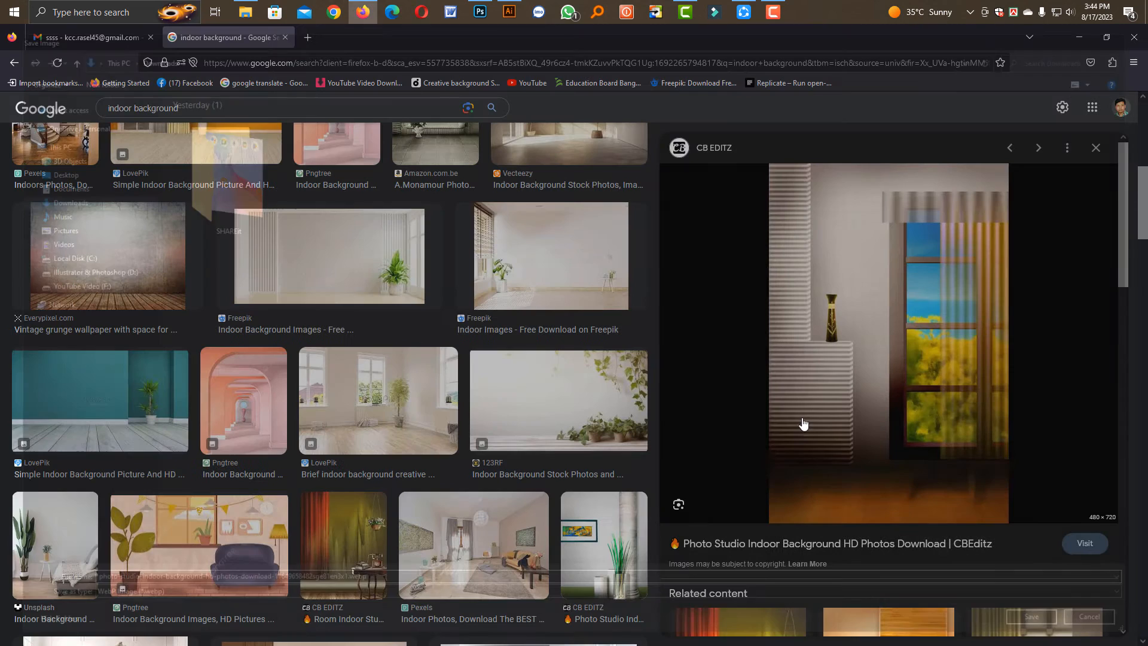
Copy the previewed studio image with the vase and window, switch to Photoshop, and paste it directly above the Background copy layer in IMG_6962.psd
{"action": "right_click", "coordinate": [840, 372]}
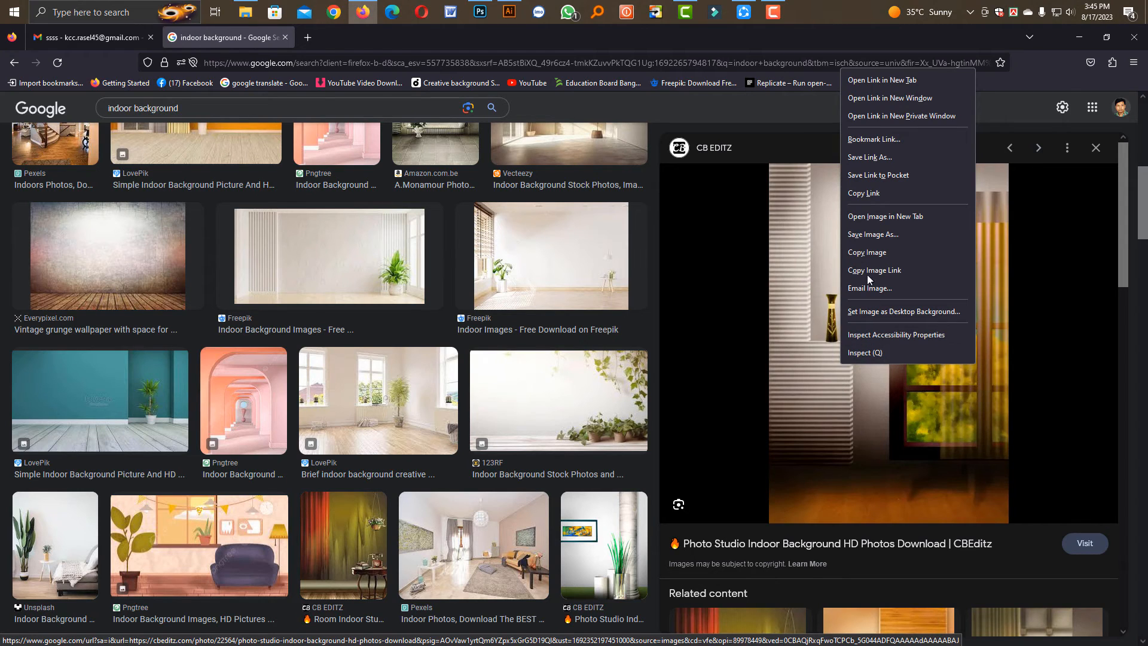
{"action": "left_click", "coordinate": [864, 254]}
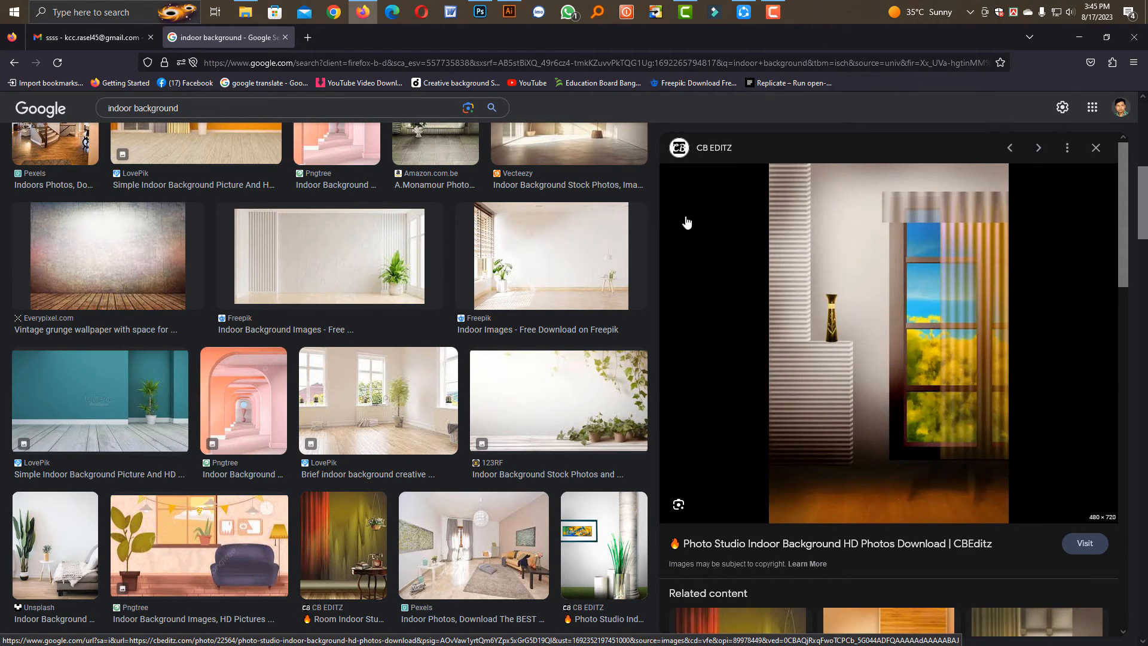
{"action": "left_click", "coordinate": [480, 14]}
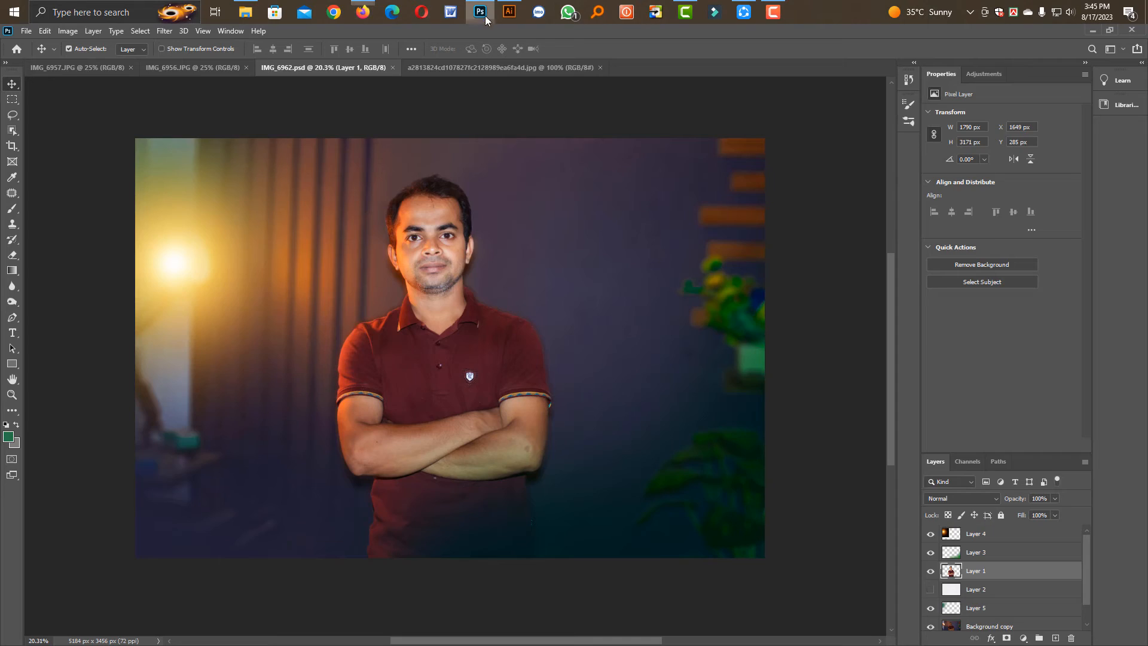
{"action": "left_click", "coordinate": [975, 590]}
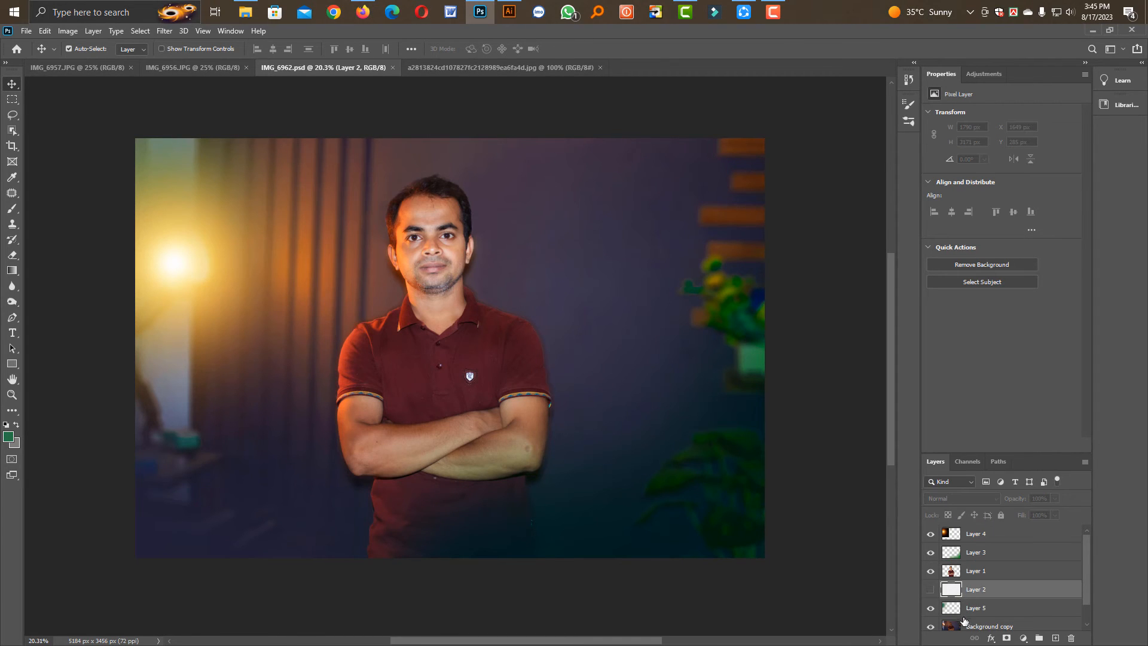
{"action": "left_click", "coordinate": [960, 613]}
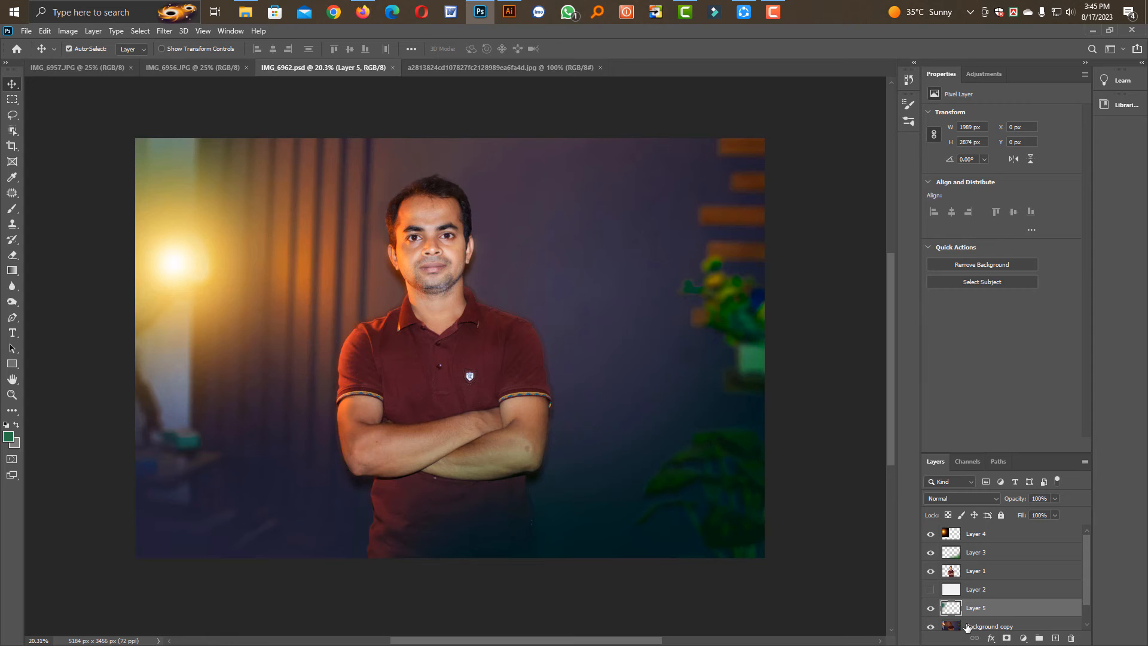
{"action": "left_click", "coordinate": [966, 626]}
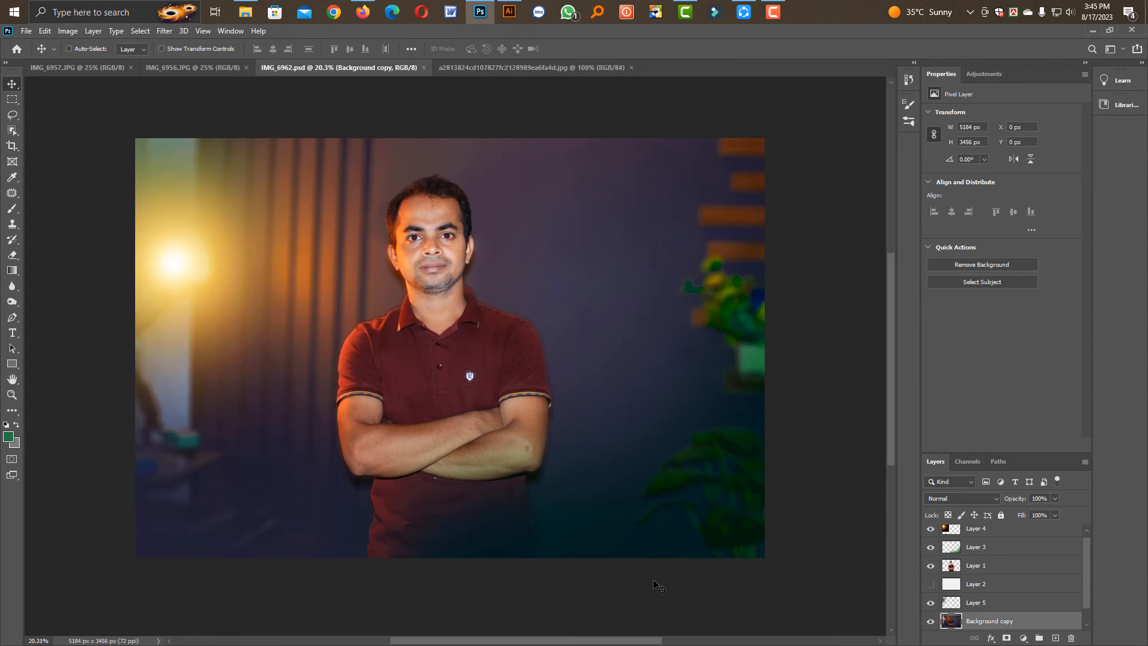
{"action": "key", "text": "ctrl+v"}
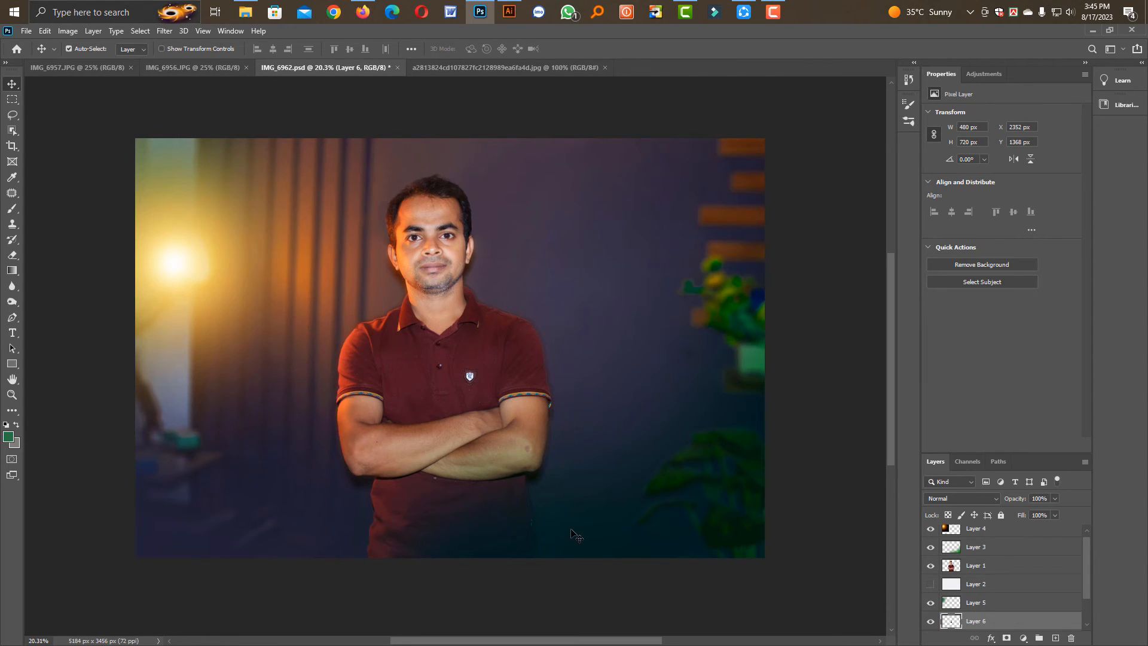
Scale the pasted studio layer to about 523% and place it behind the man, with its lower edge on the canvas's bottom edge
{"action": "key", "text": "ctrl+t"}
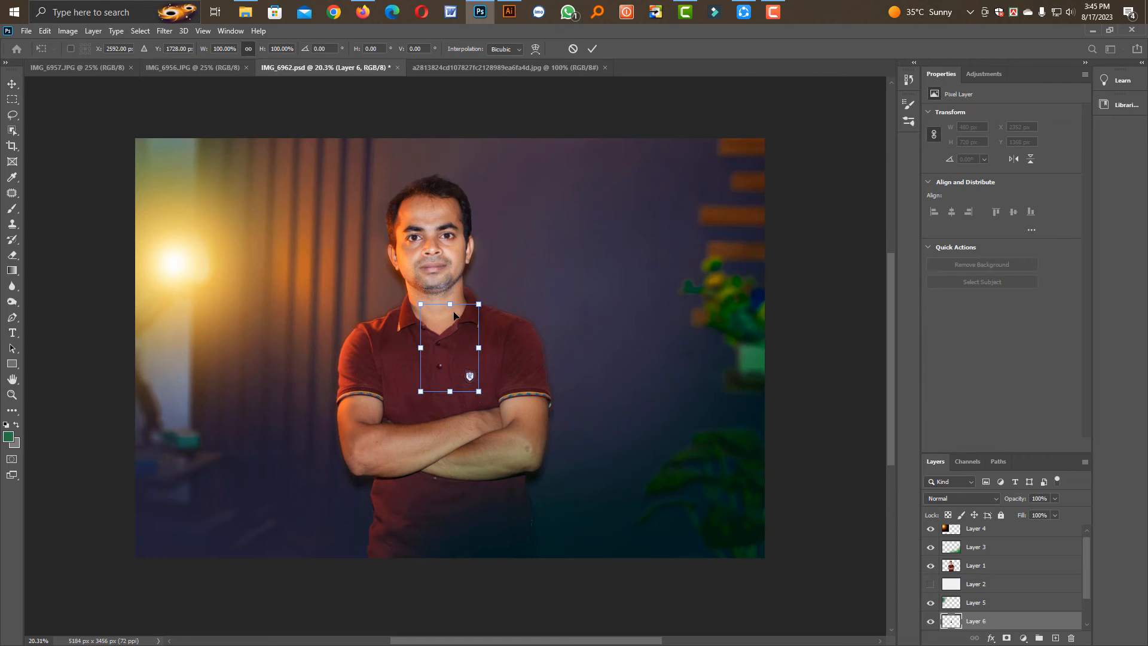
{"action": "scroll", "coordinate": [471, 392], "scroll_direction": "down", "scroll_amount": 3}
{"action": "left_click_drag", "start_coordinate": [457, 391], "coordinate": [457, 466]}
{"action": "left_click_drag", "start_coordinate": [457, 353], "coordinate": [471, 260]}
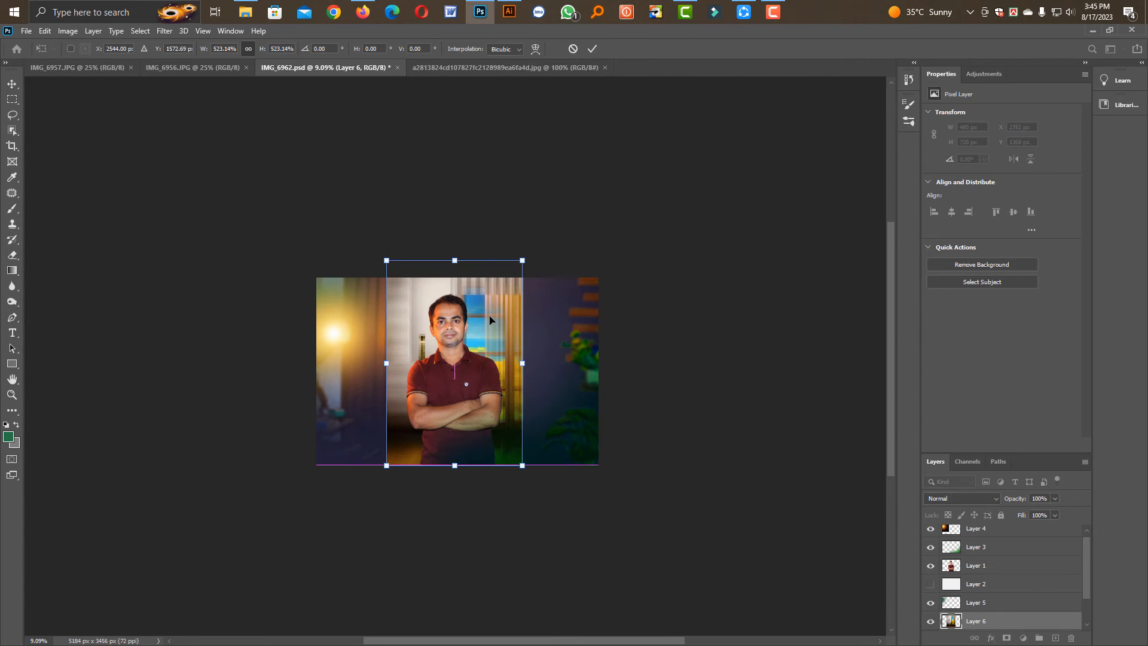
{"action": "key", "text": "Return"}
{"action": "scroll", "coordinate": [486, 355], "scroll_direction": "up", "scroll_amount": 2}
{"action": "left_click_drag", "start_coordinate": [530, 388], "coordinate": [526, 387]}
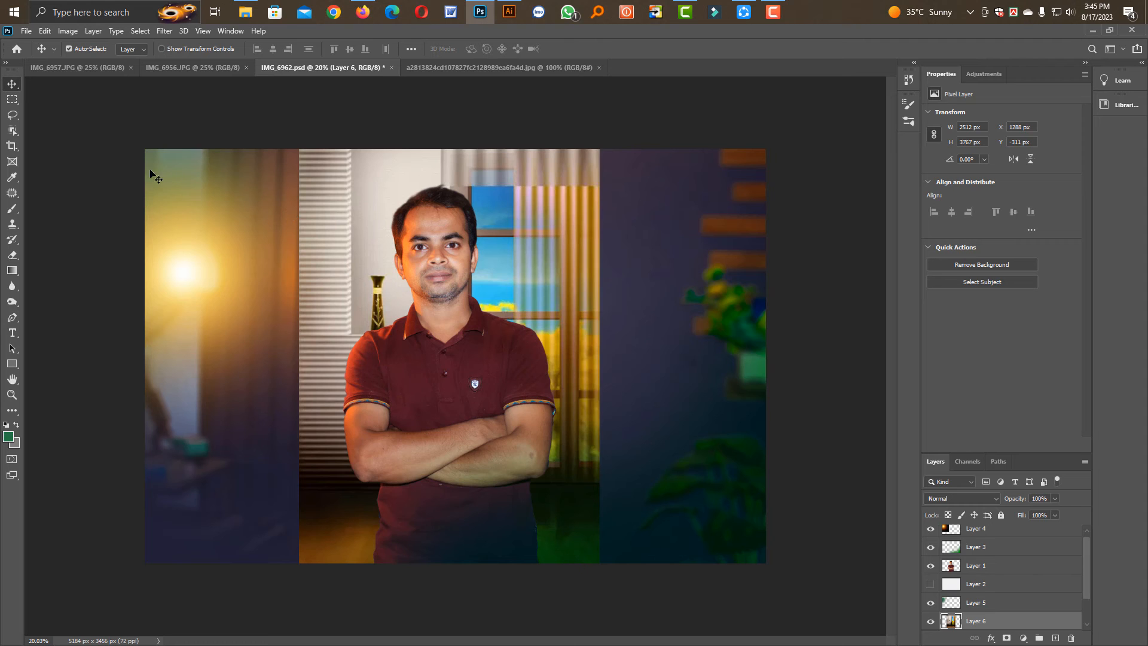
{"action": "left_click", "coordinate": [12, 99]}
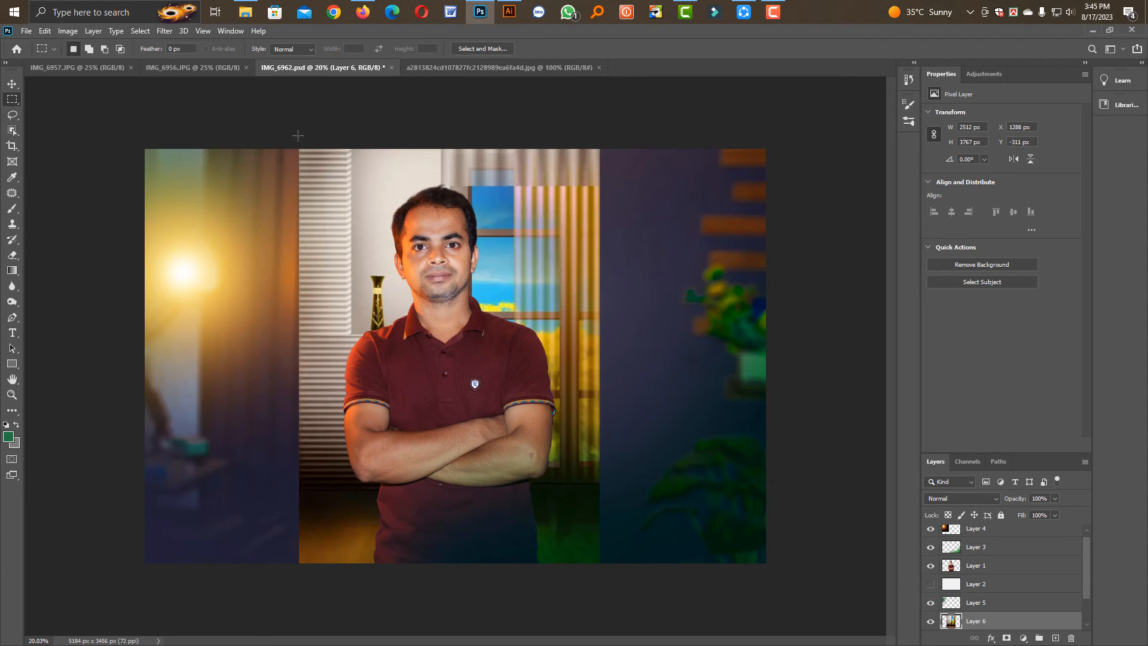
{"action": "left_click_drag", "start_coordinate": [298, 136], "coordinate": [514, 582]}
{"action": "key", "text": "v"}
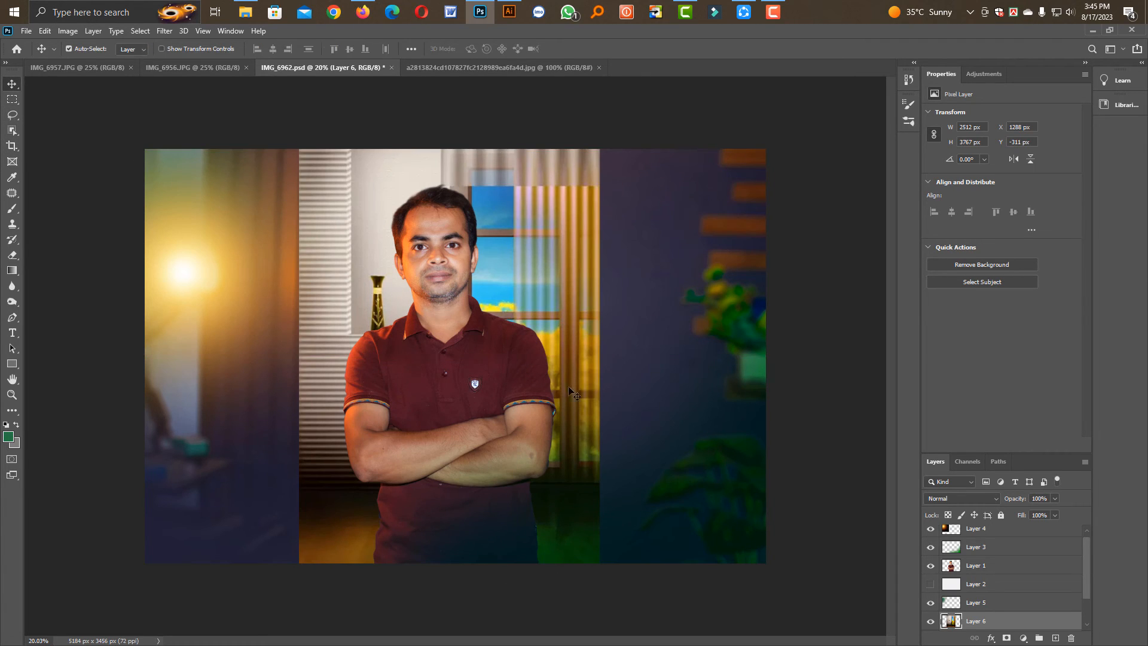
Move the studio background layer slightly to the right, to an X position of about 1413 px
{"action": "key", "text": "ctrl+t"}
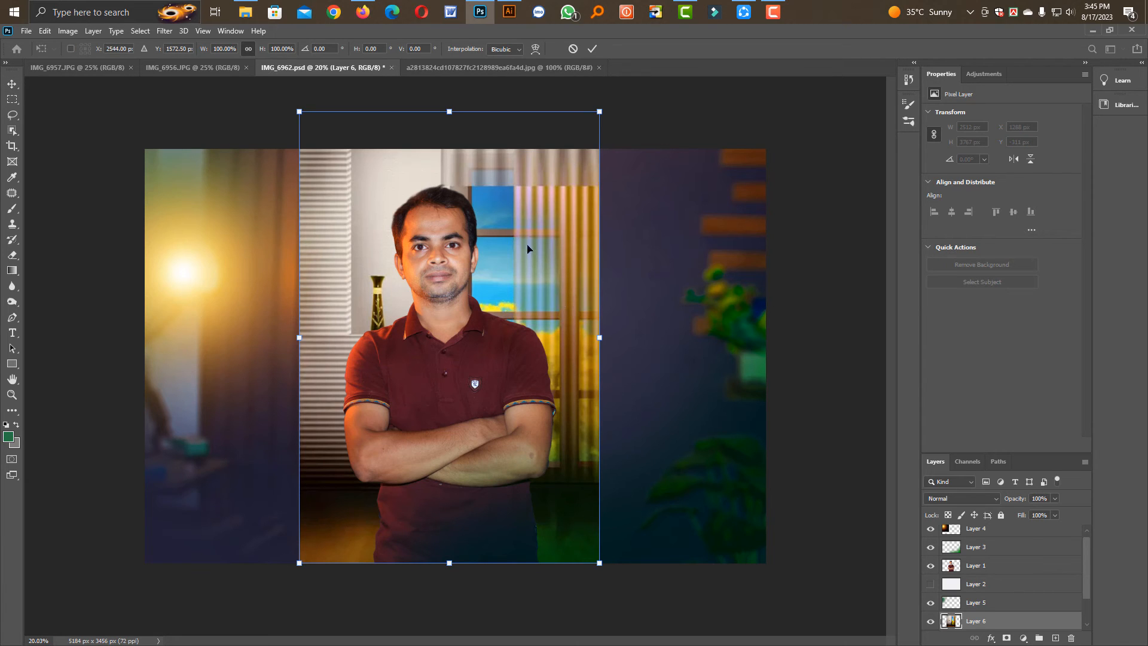
{"action": "left_click_drag", "start_coordinate": [544, 283], "coordinate": [558, 286]}
{"action": "key", "text": "Return"}
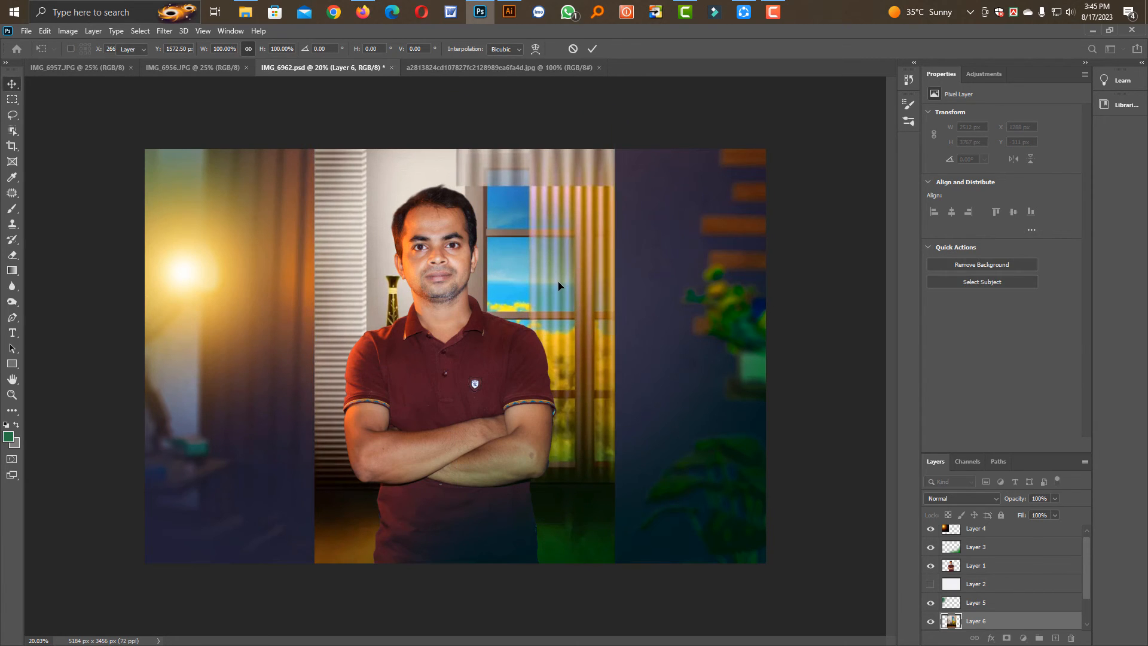
Apply a Gaussian Blur with a radius of about 6.6 pixels to the studio background layer
{"action": "left_click", "coordinate": [164, 31]}
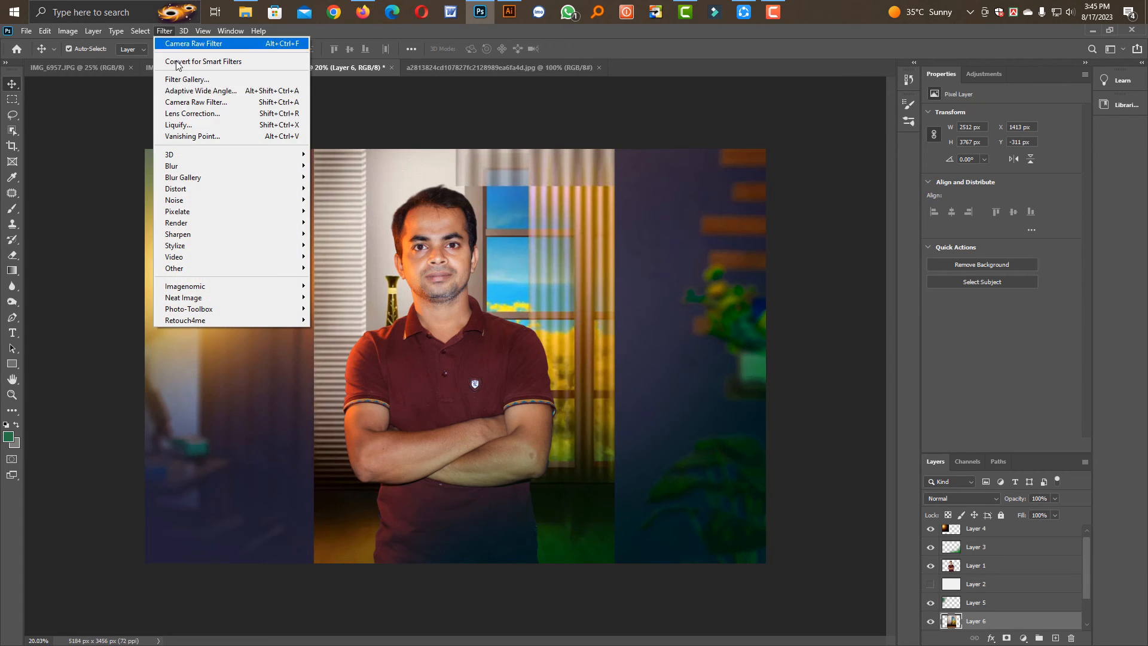
{"action": "mouse_move", "coordinate": [206, 167]}
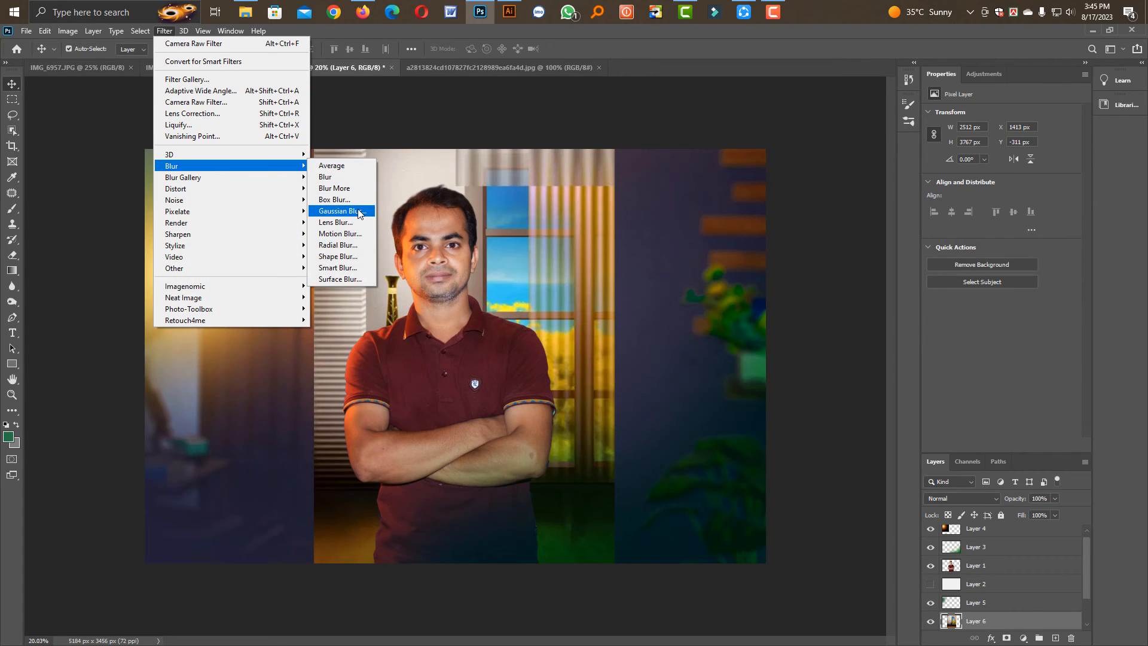
{"action": "left_click", "coordinate": [358, 212]}
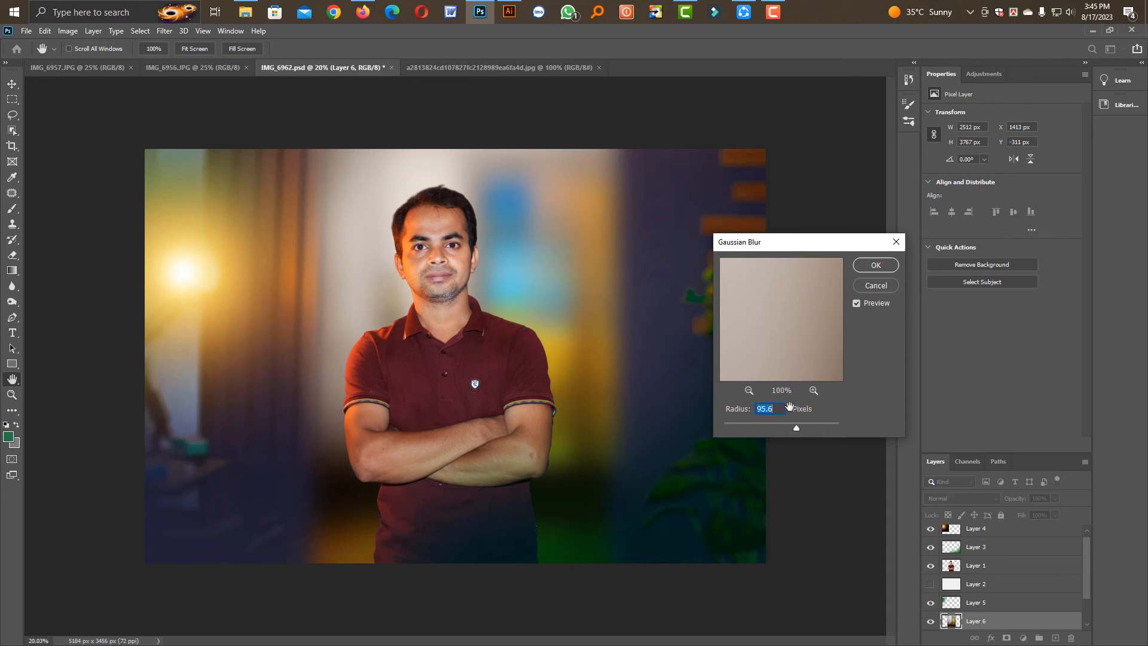
{"action": "left_click", "coordinate": [748, 425]}
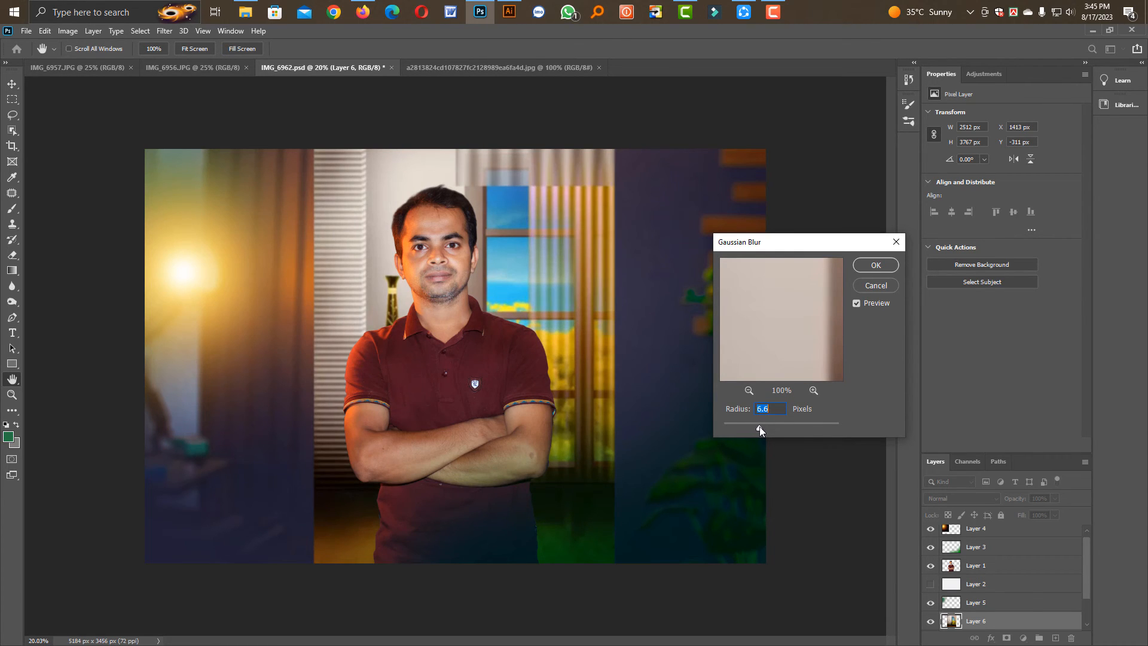
{"action": "left_click", "coordinate": [875, 265]}
Try cropping the canvas to the area covered by the studio background, and undo the crop
{"action": "left_click", "coordinate": [12, 98]}
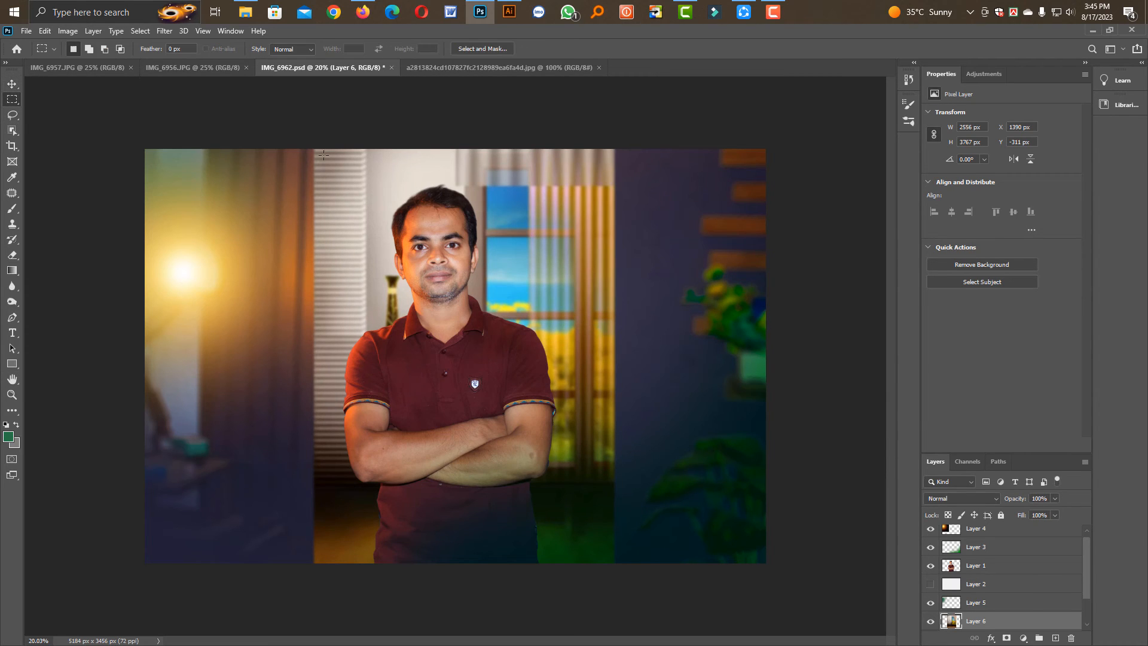
{"action": "left_click_drag", "start_coordinate": [316, 143], "coordinate": [610, 594]}
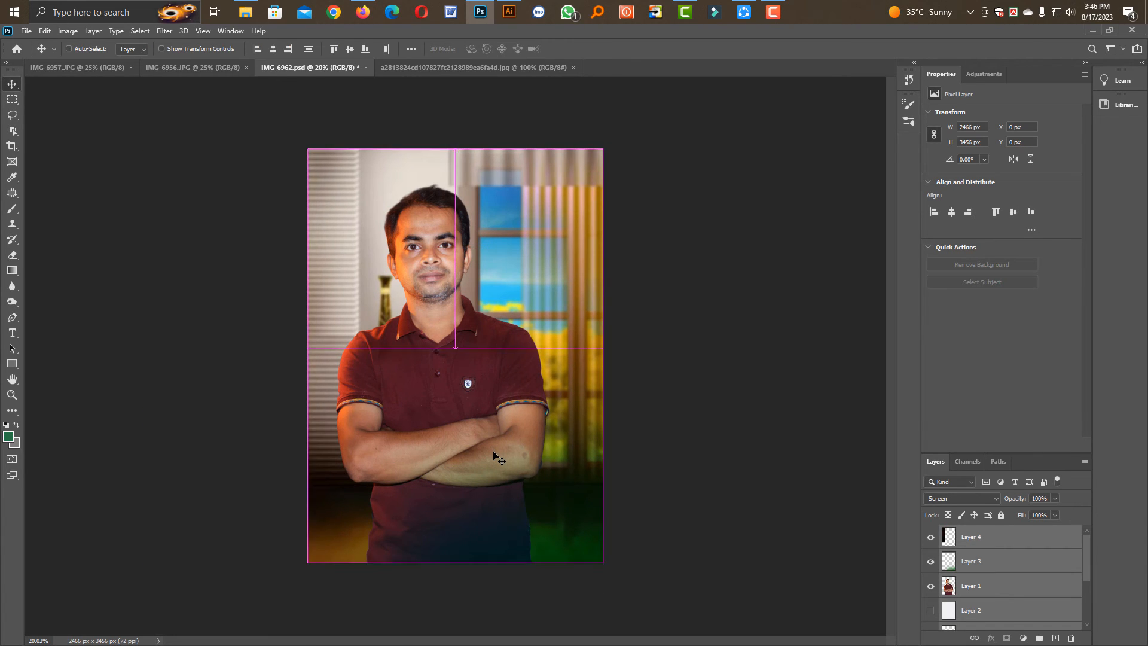
{"action": "key", "text": "ctrl+z"}
{"action": "key", "text": "ctrl+d"}
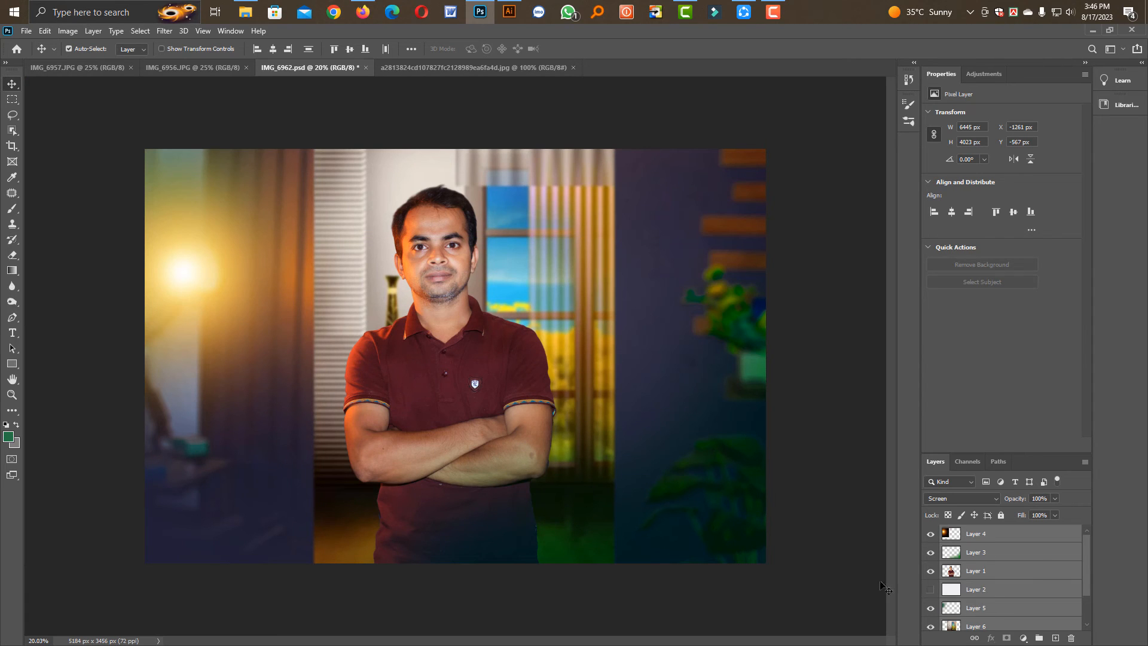
Hide the studio background layer and stamp all visible layers into a new merged layer at the top of the stack
{"action": "left_click", "coordinate": [930, 627]}
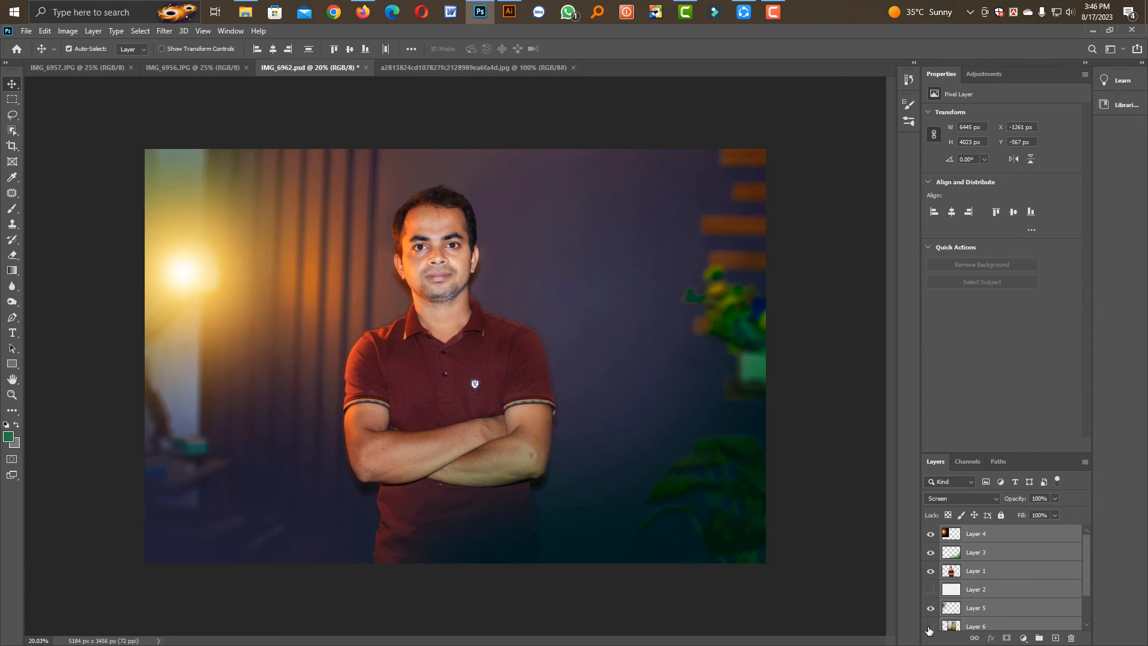
{"action": "left_click", "coordinate": [707, 551]}
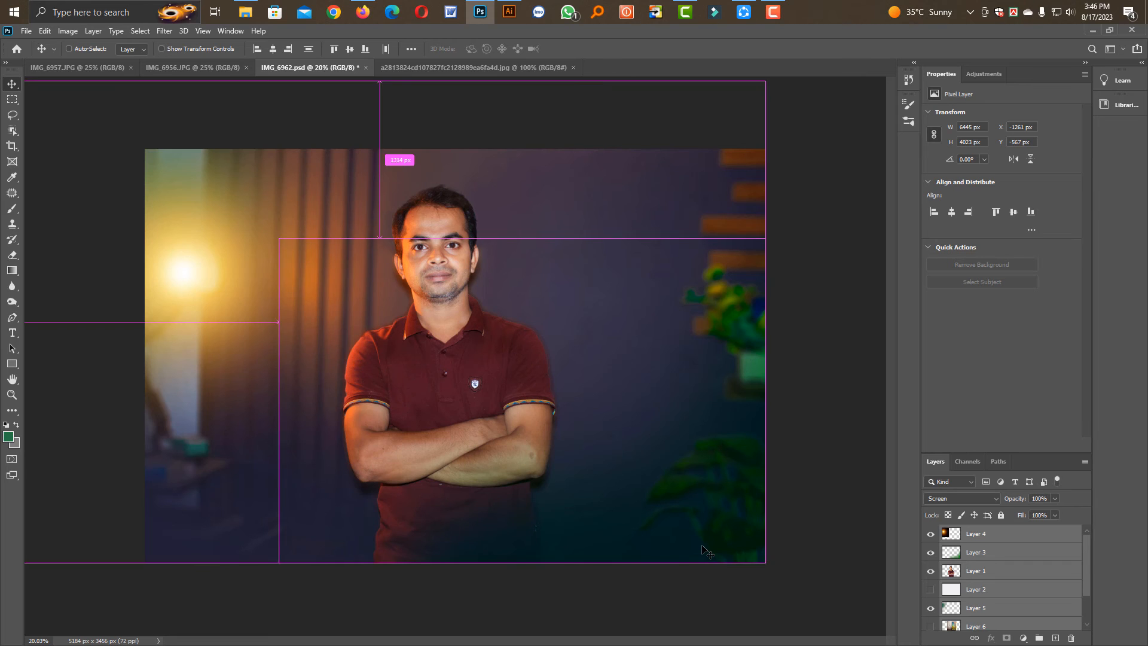
{"action": "left_click", "coordinate": [983, 619]}
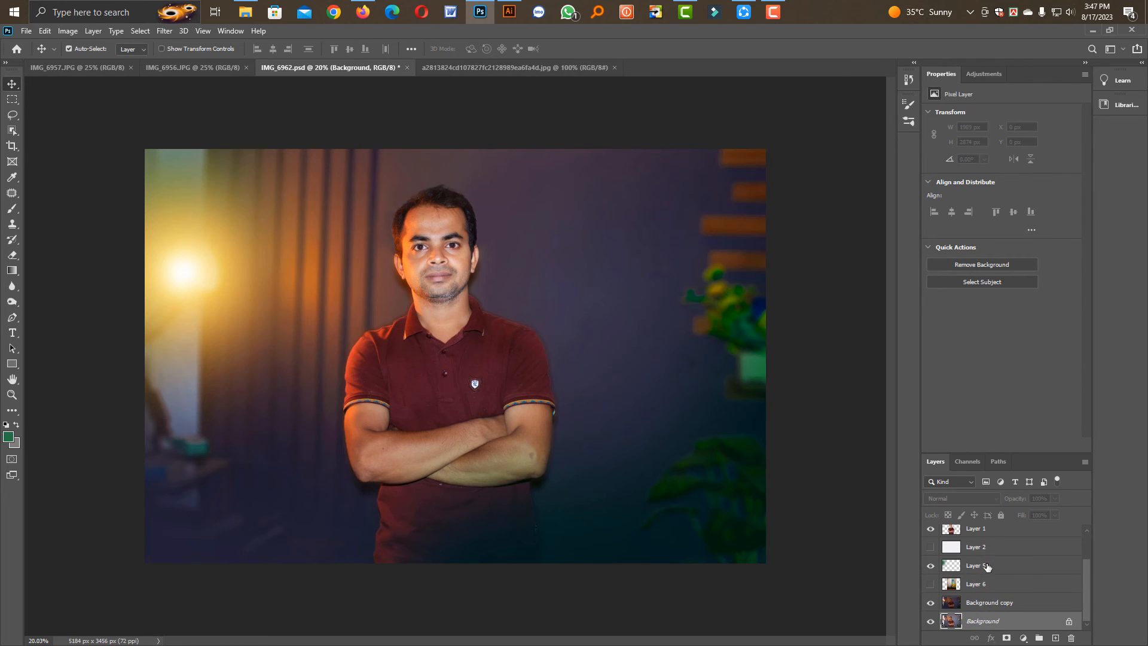
{"action": "left_click_drag", "start_coordinate": [1085, 598], "coordinate": [1088, 533]}
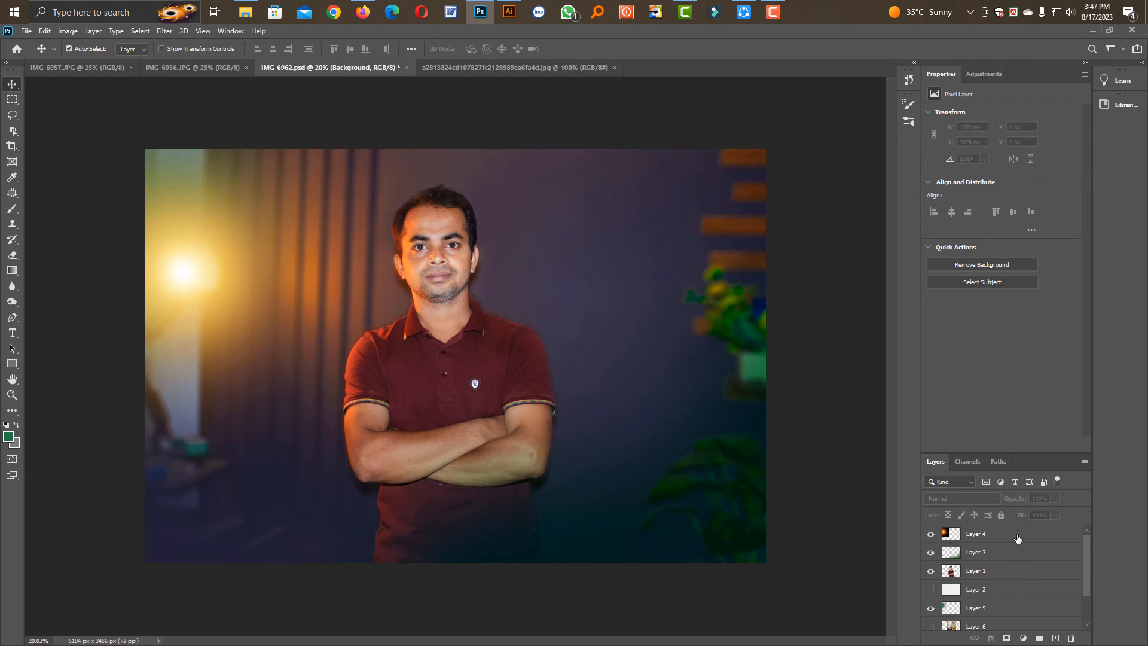
{"action": "left_click", "coordinate": [987, 535], "text": "shift"}
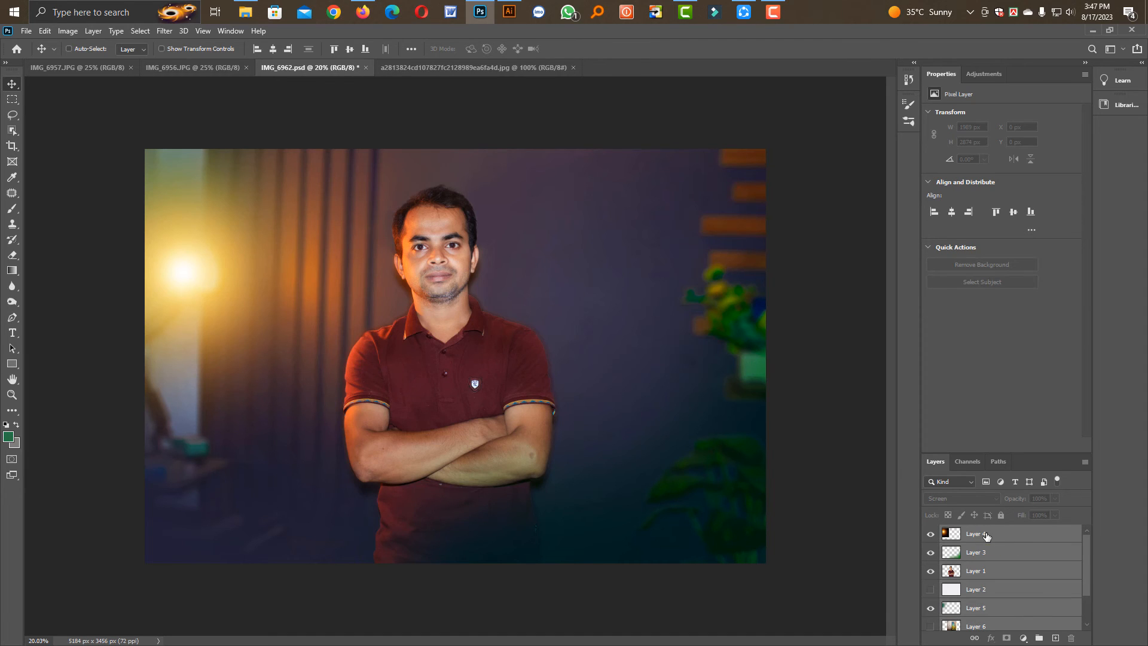
{"action": "key", "text": "ctrl+shift+alt+e"}
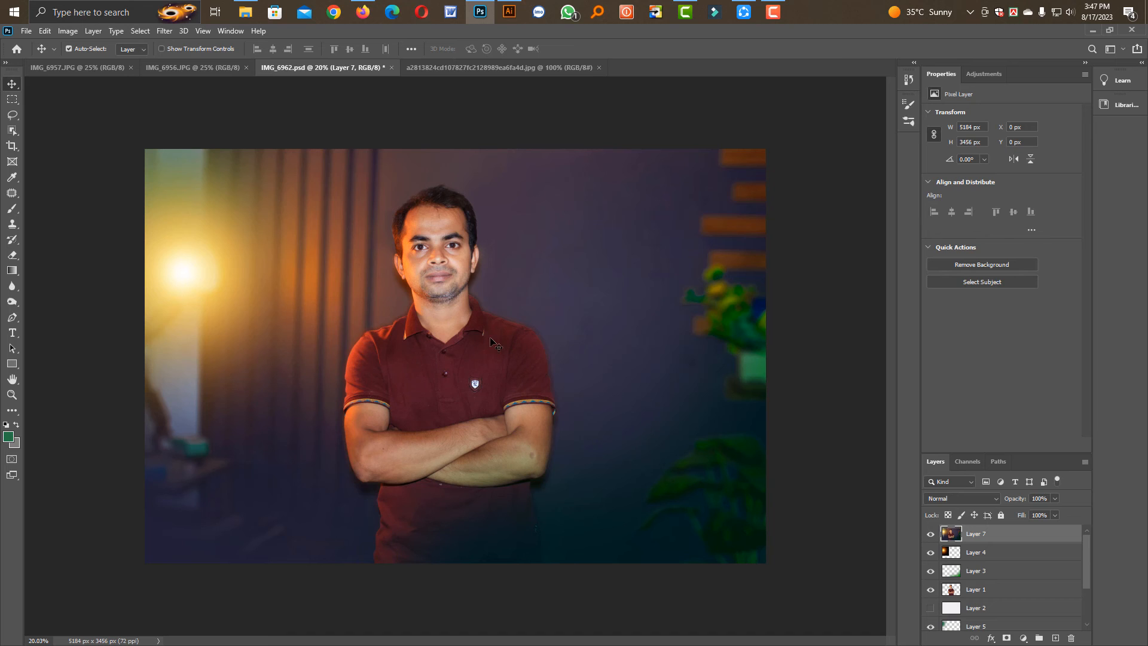
{"action": "left_click_drag", "start_coordinate": [477, 347], "coordinate": [568, 383]}
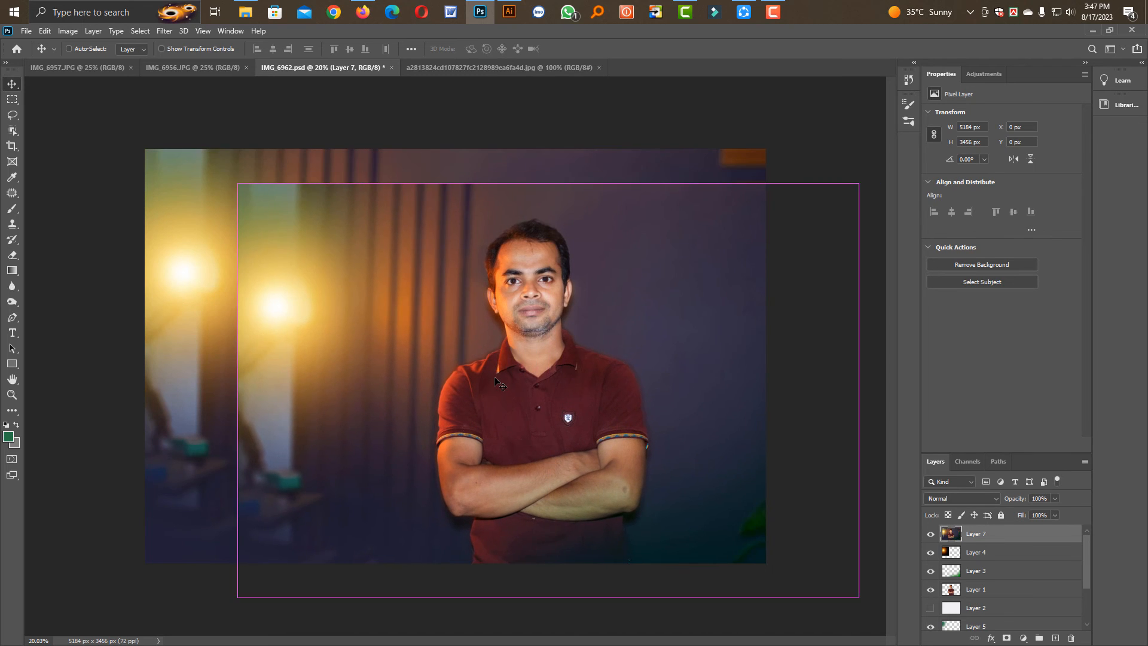
{"action": "key", "text": "ctrl+z"}
Apply the Camera Raw Filter to the merged layer with temperature +5, exposure -0.10, contrast +10 and slightly raised texture
{"action": "left_click", "coordinate": [165, 33]}
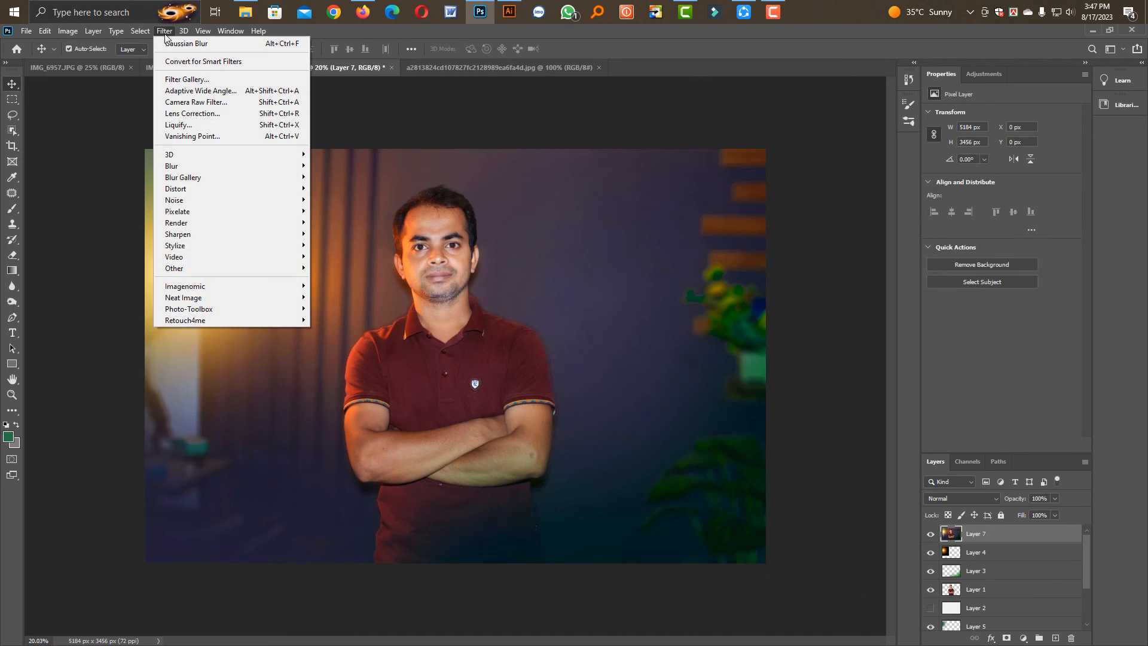
{"action": "left_click", "coordinate": [221, 107]}
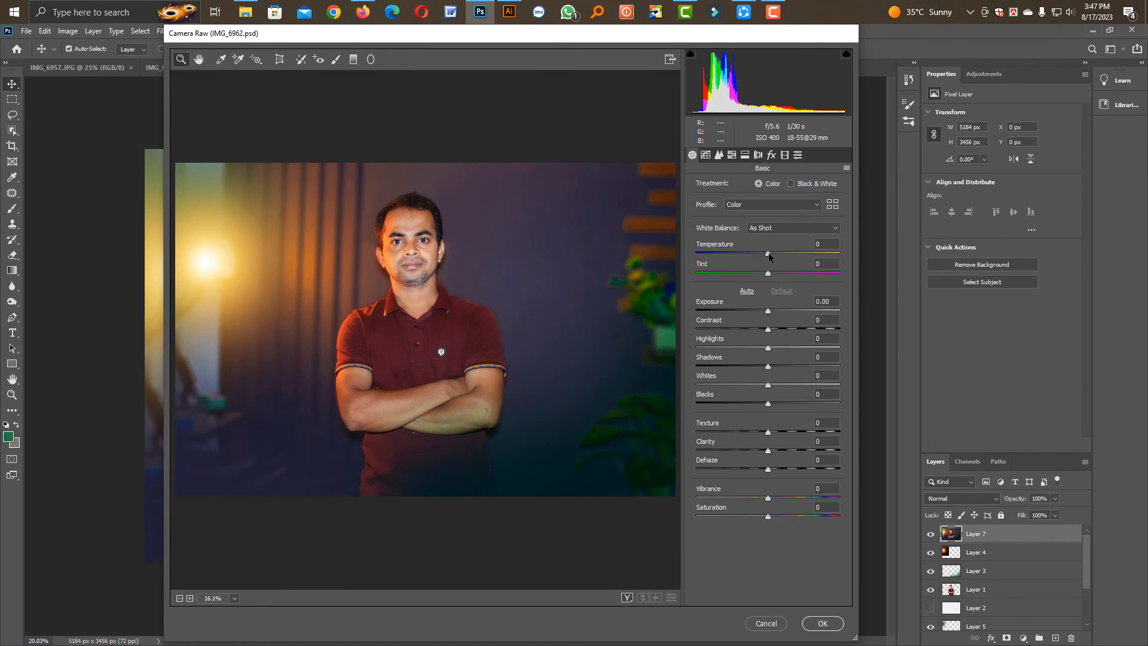
{"action": "left_click_drag", "start_coordinate": [769, 253], "coordinate": [770, 254]}
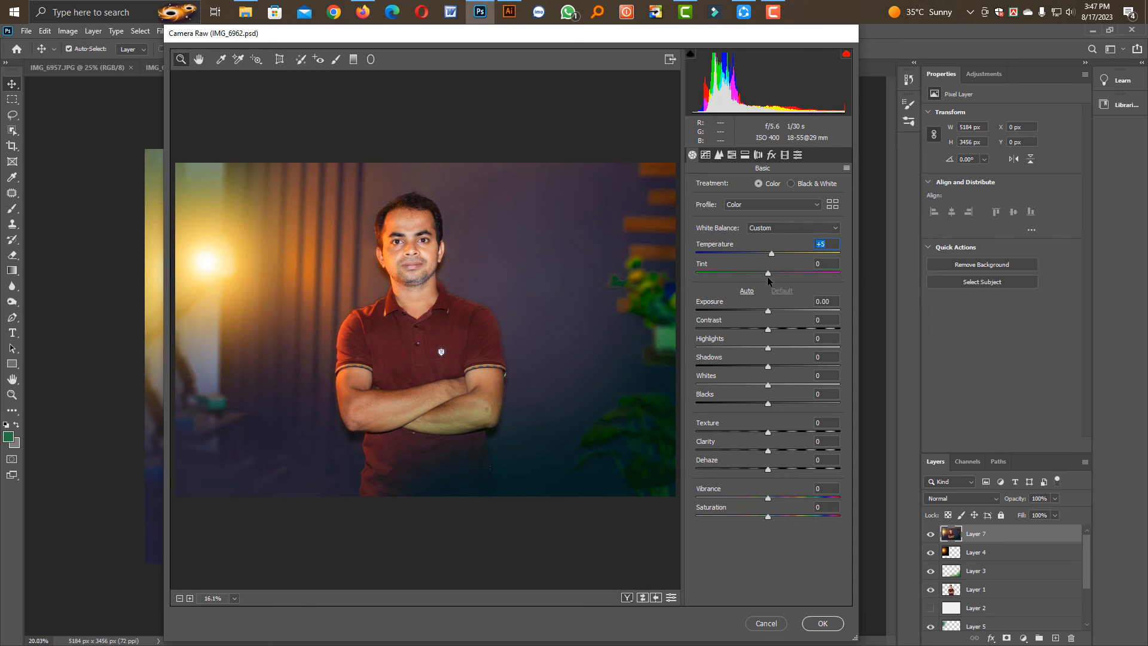
{"action": "left_click_drag", "start_coordinate": [767, 309], "coordinate": [777, 331]}
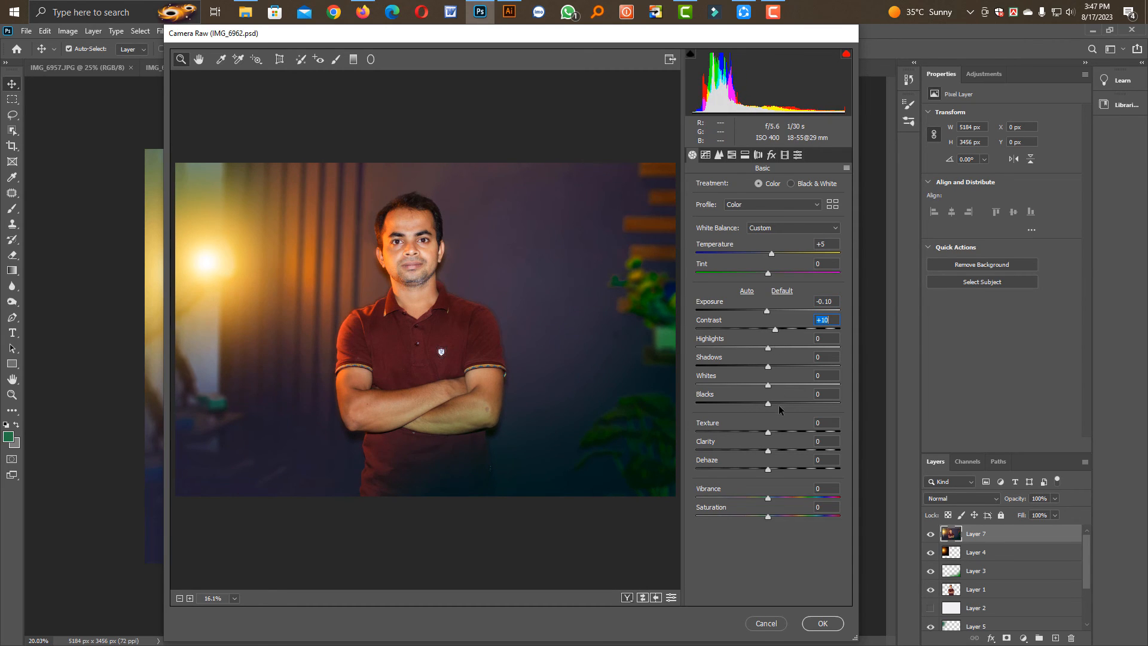
{"action": "left_click_drag", "start_coordinate": [769, 432], "coordinate": [780, 429]}
{"action": "left_click", "coordinate": [813, 623]}
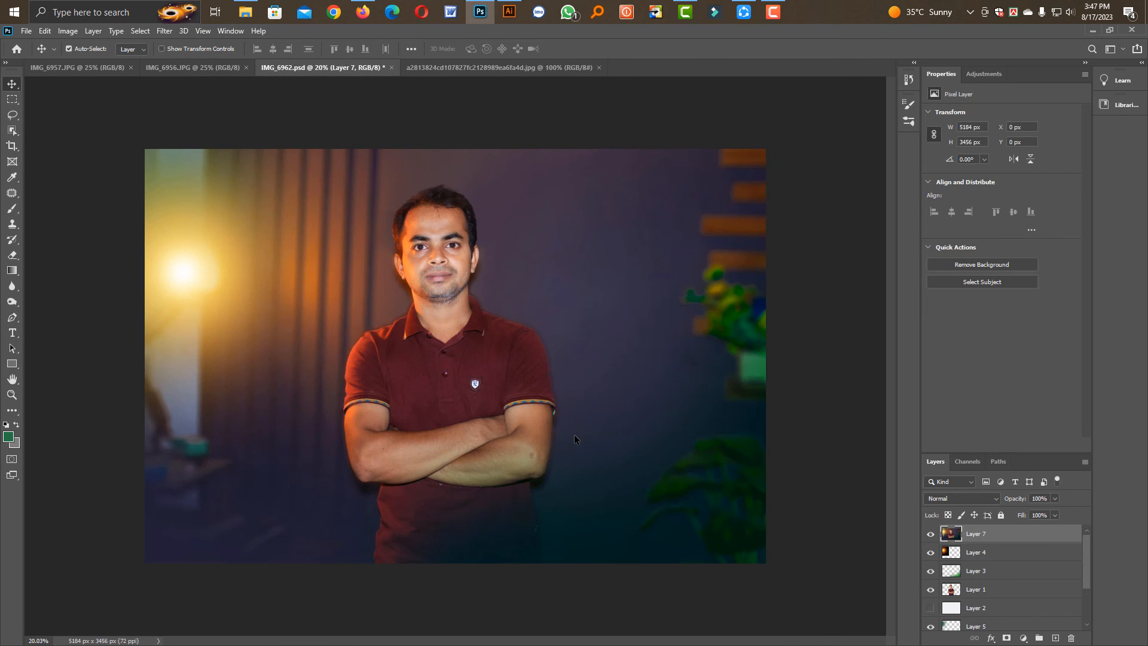
{"action": "left_click_drag", "start_coordinate": [452, 261], "coordinate": [504, 359]}
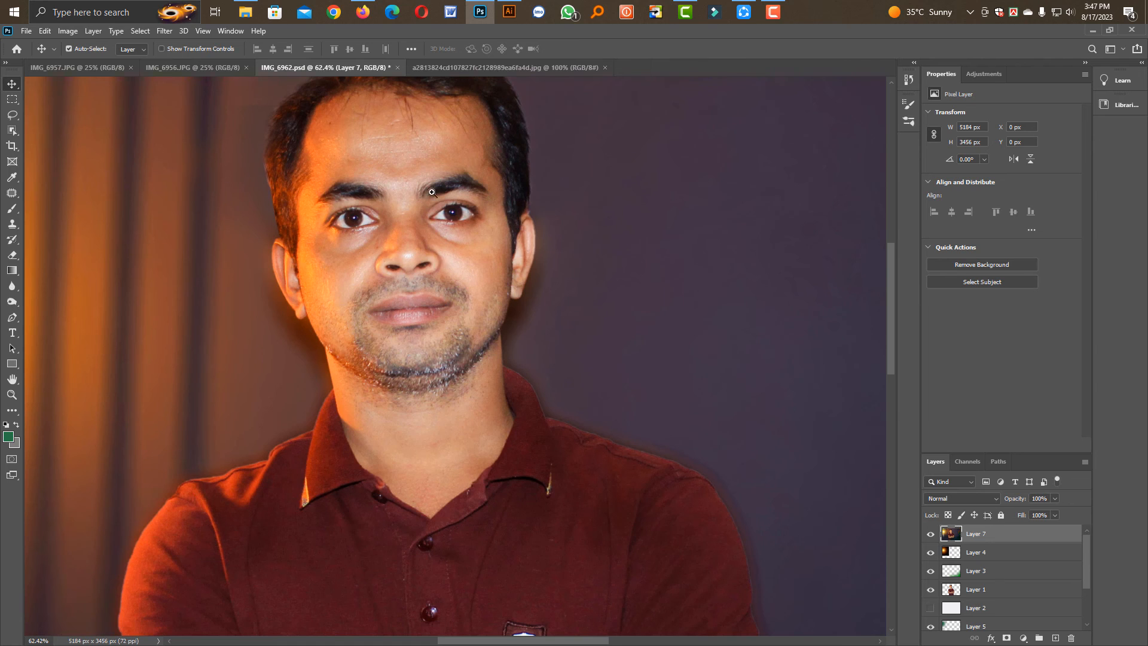
{"action": "left_click_drag", "start_coordinate": [432, 192], "coordinate": [478, 193]}
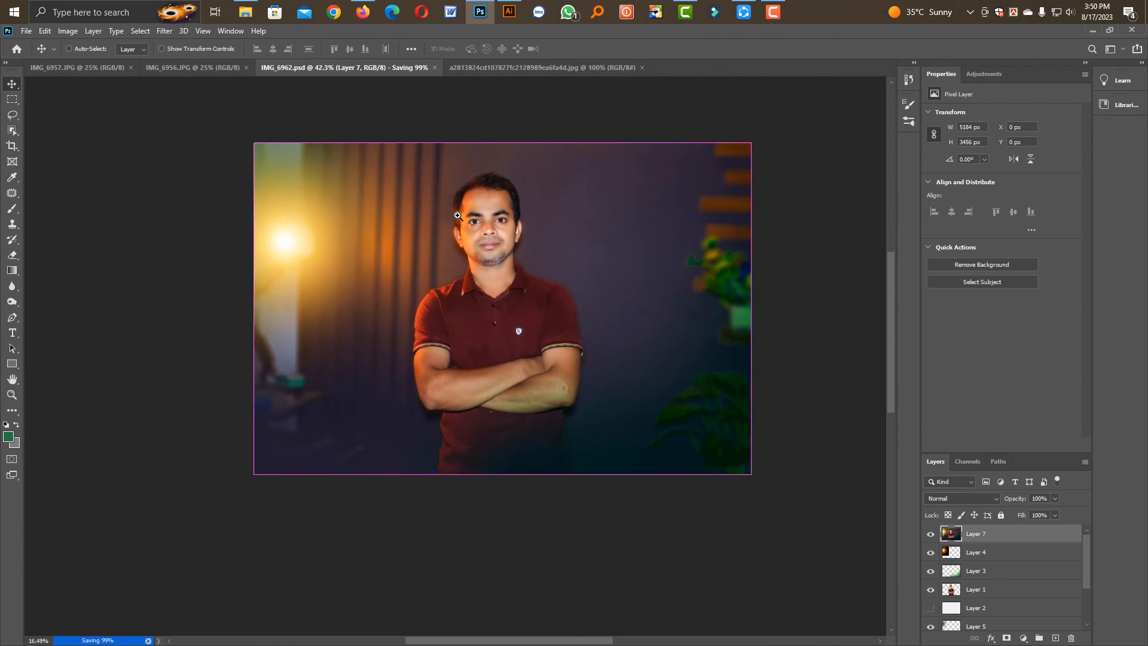
Duplicate the merged layer and apply the Camera Raw Filter's Desaturated Contrast creative preset to the copy
{"action": "left_click_drag", "start_coordinate": [457, 215], "coordinate": [458, 219]}
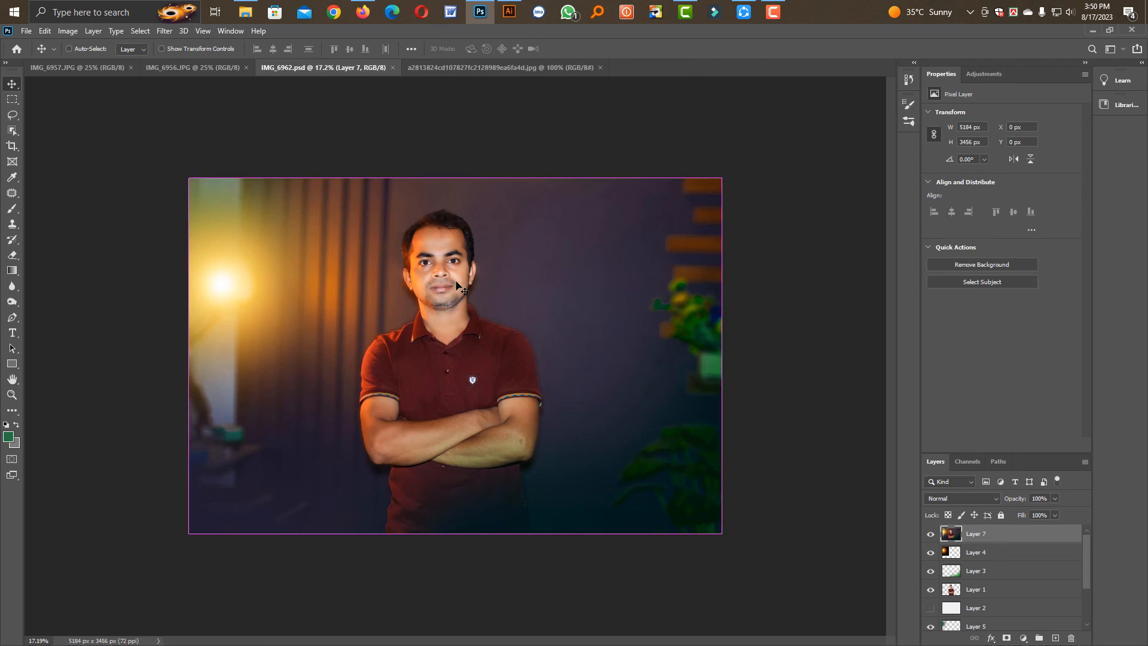
{"action": "key", "text": "ctrl+j"}
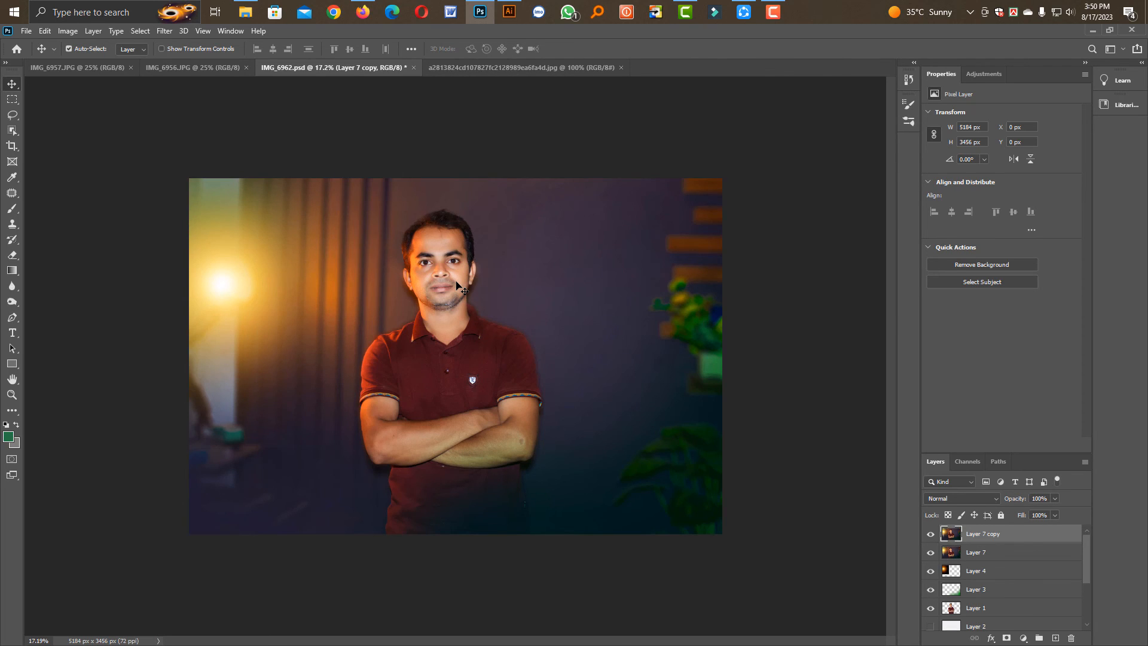
{"action": "left_click", "coordinate": [164, 31]}
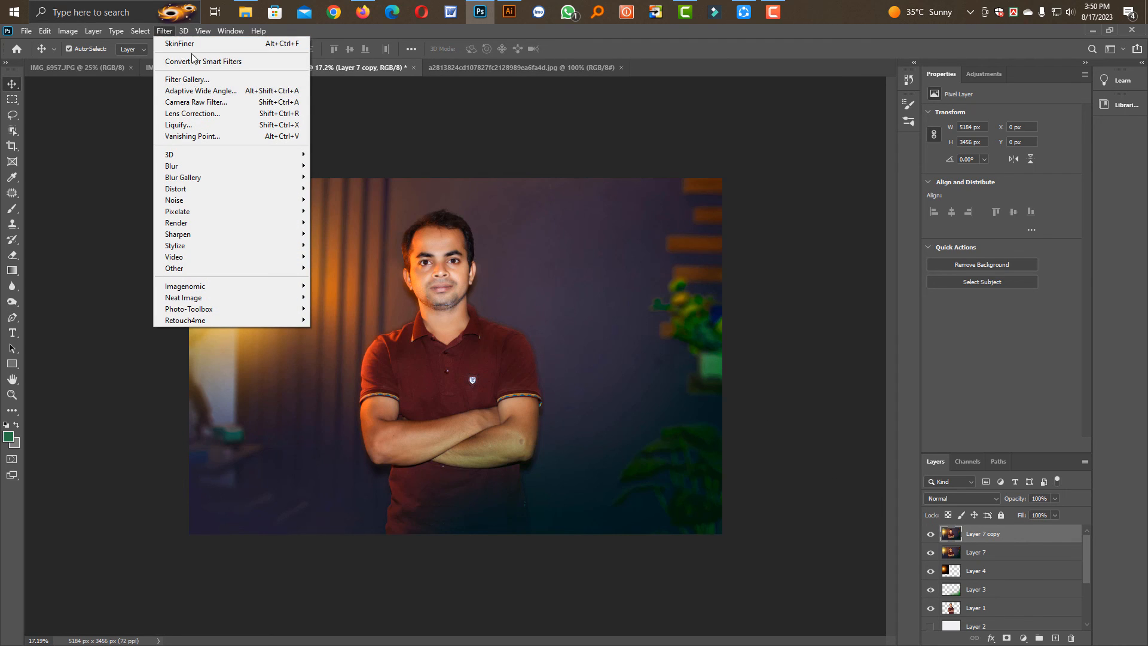
{"action": "left_click", "coordinate": [212, 103]}
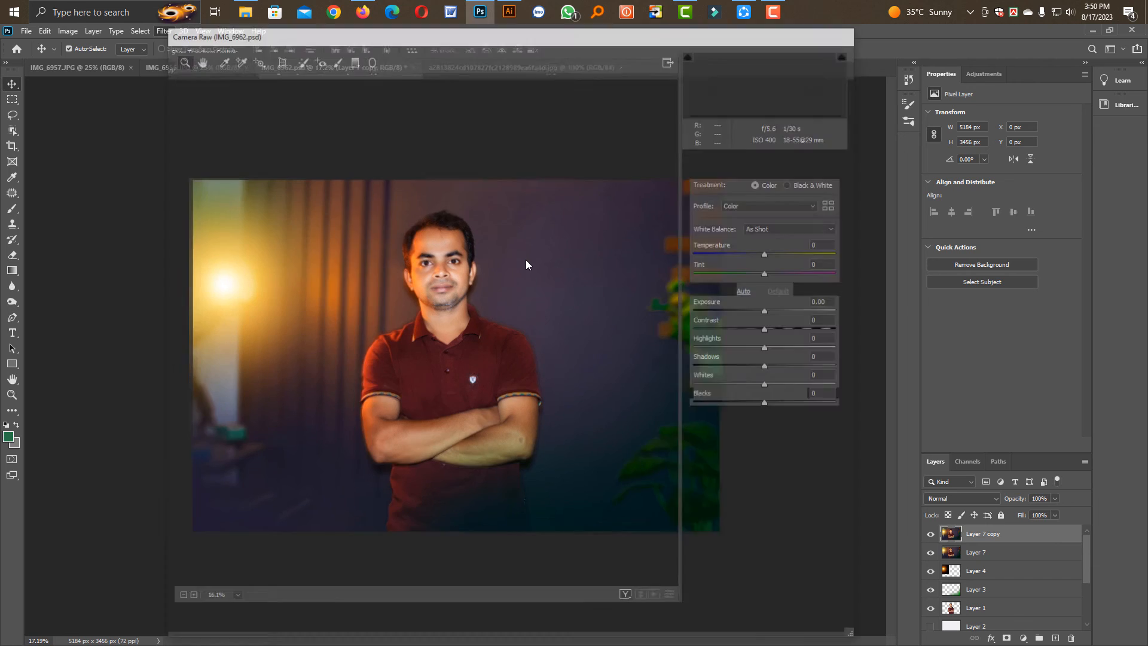
{"action": "left_click", "coordinate": [798, 156]}
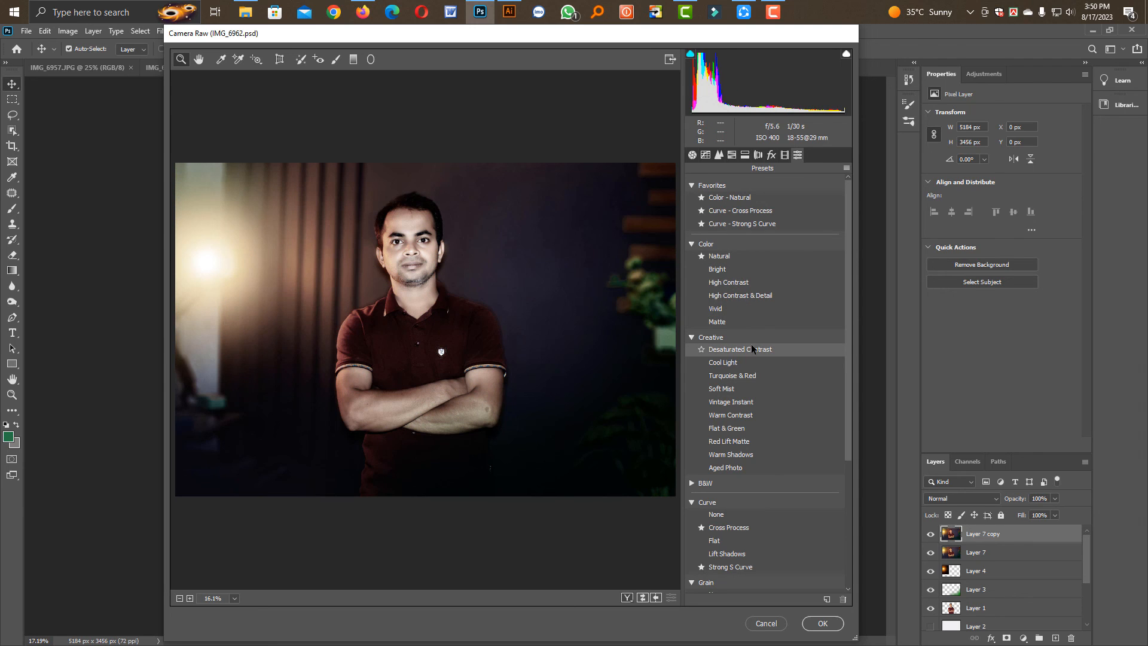
{"action": "left_click", "coordinate": [751, 346]}
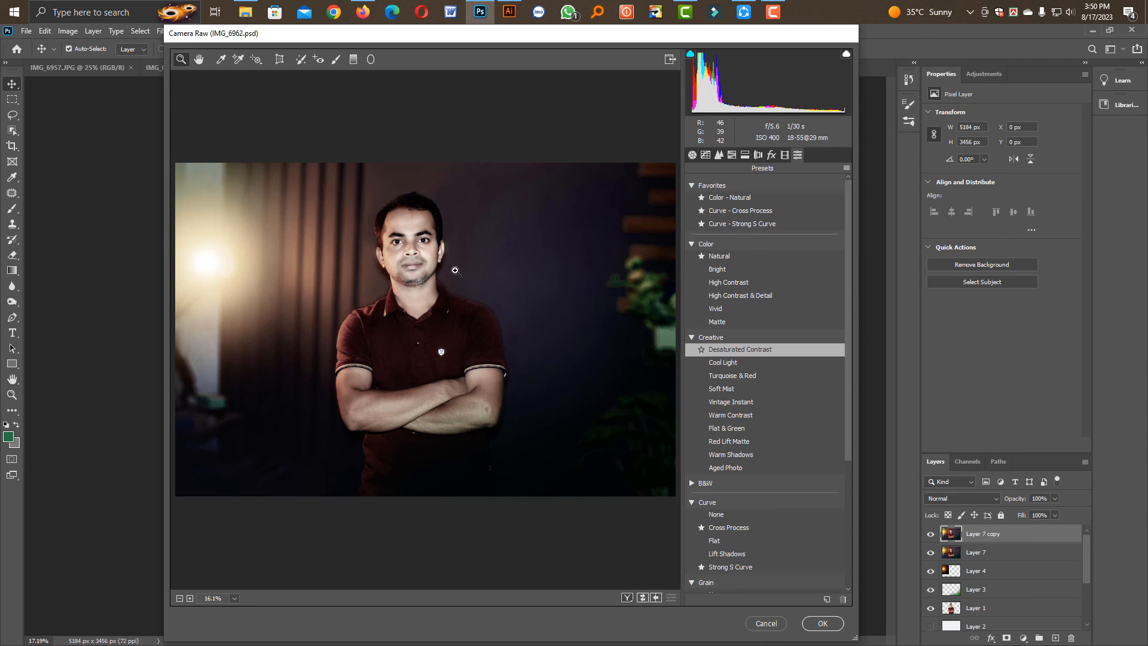
{"action": "left_click", "coordinate": [822, 623]}
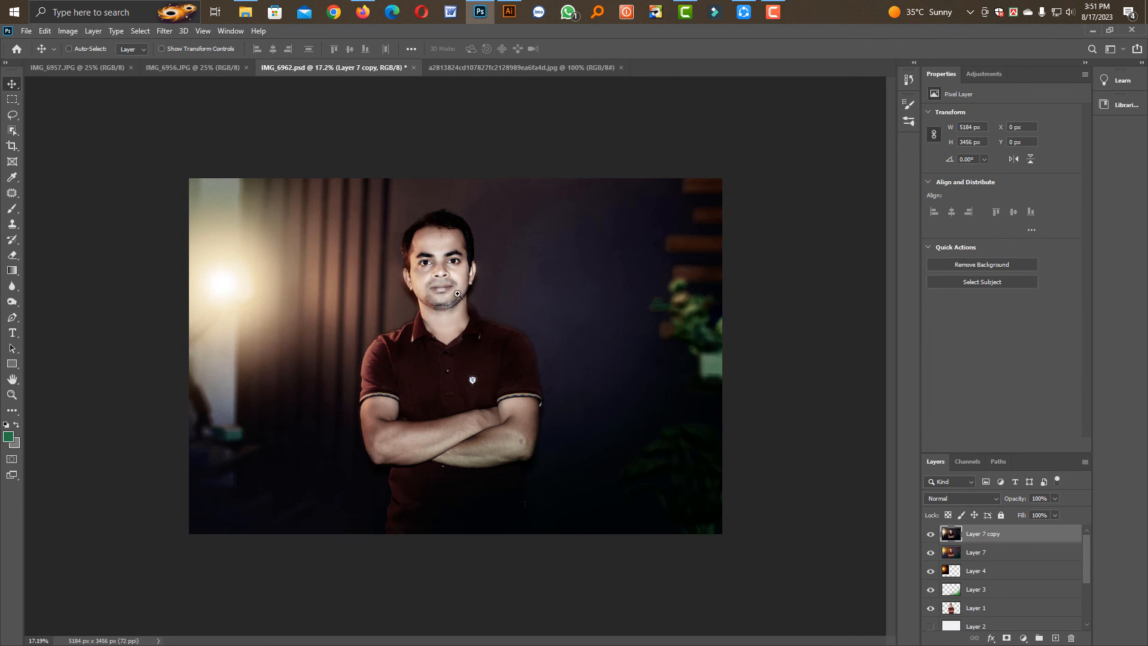
Compare the portrait with and without the desaturated copy by toggling that layer's visibility, leaving it hidden
{"action": "left_click_drag", "start_coordinate": [460, 294], "coordinate": [467, 326]}
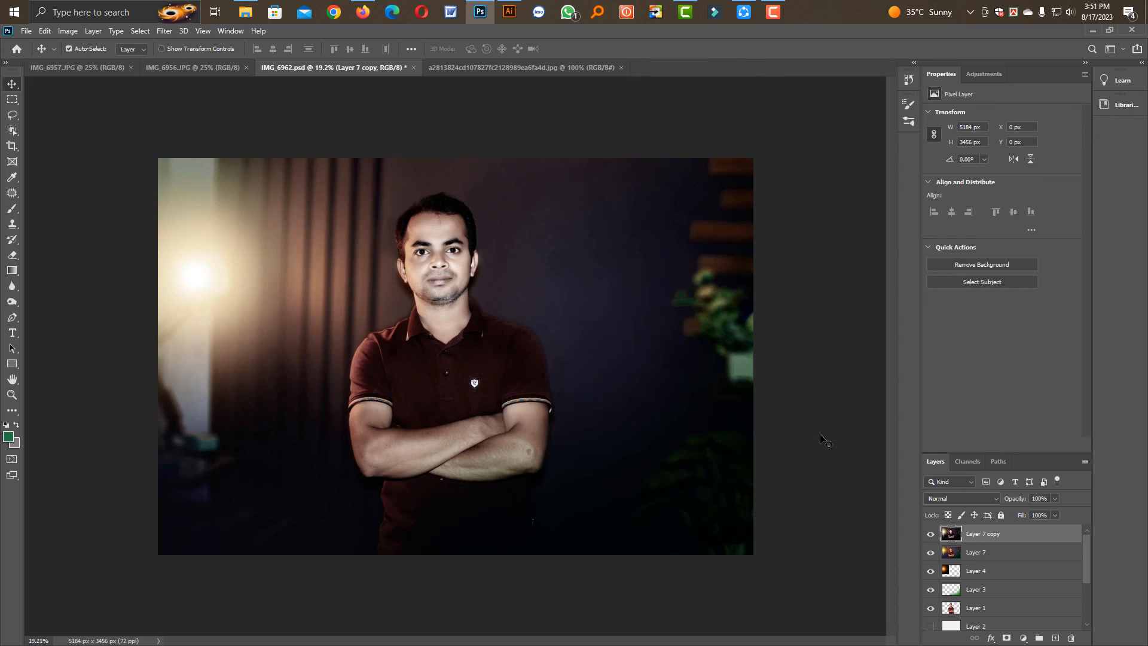
{"action": "left_click_drag", "start_coordinate": [444, 266], "coordinate": [471, 362]}
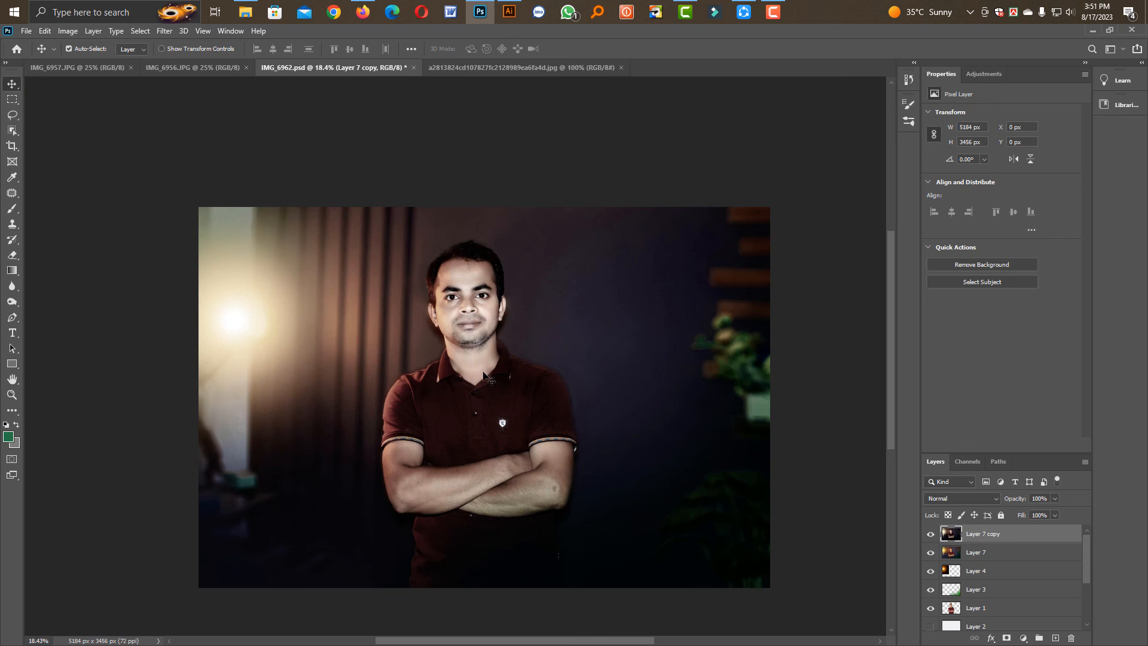
{"action": "left_click", "coordinate": [930, 535]}
{"action": "left_click", "coordinate": [931, 534]}
{"action": "left_click", "coordinate": [934, 537]}
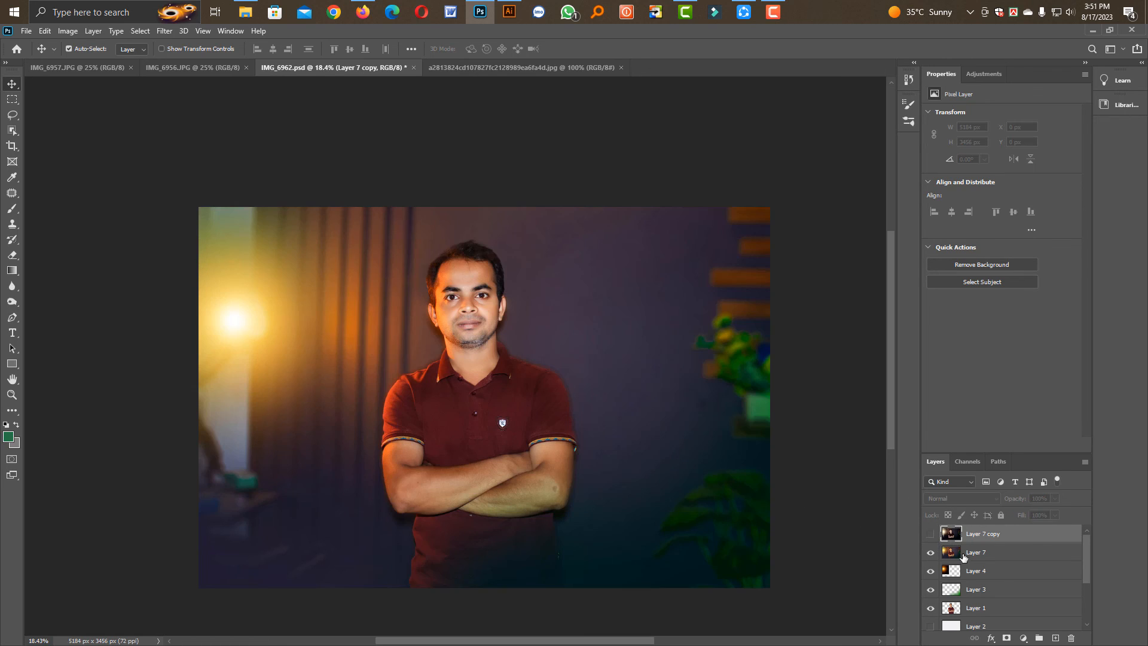